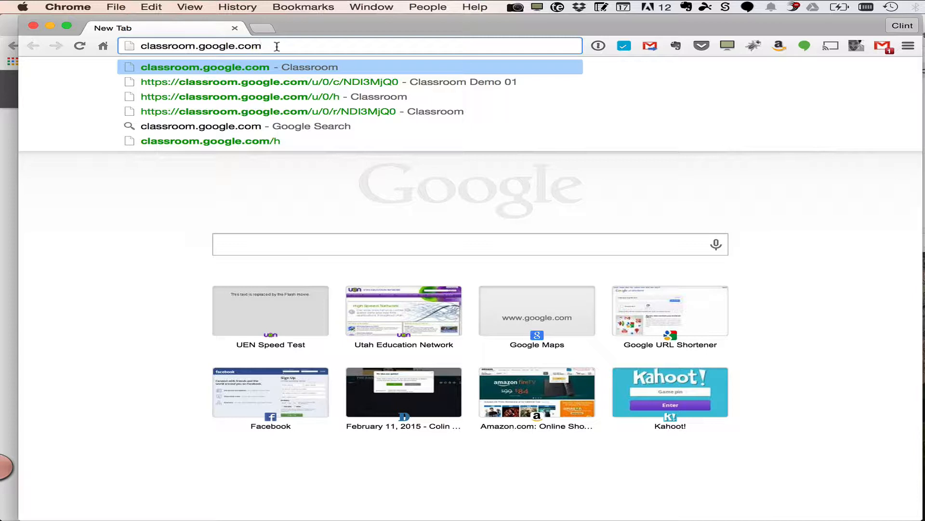
Open Google Classroom at classroom.google.com
{"action": "key", "text": "Return"}
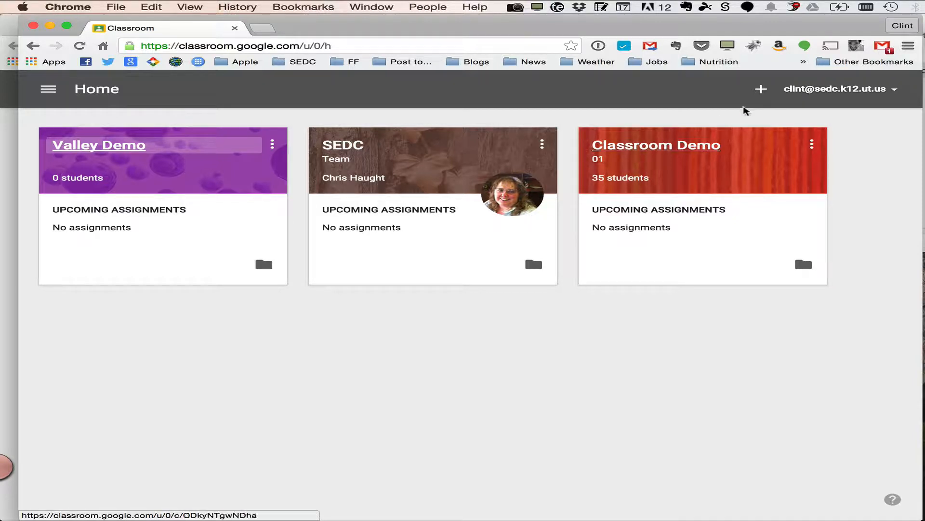
{"action": "left_click", "coordinate": [761, 90]}
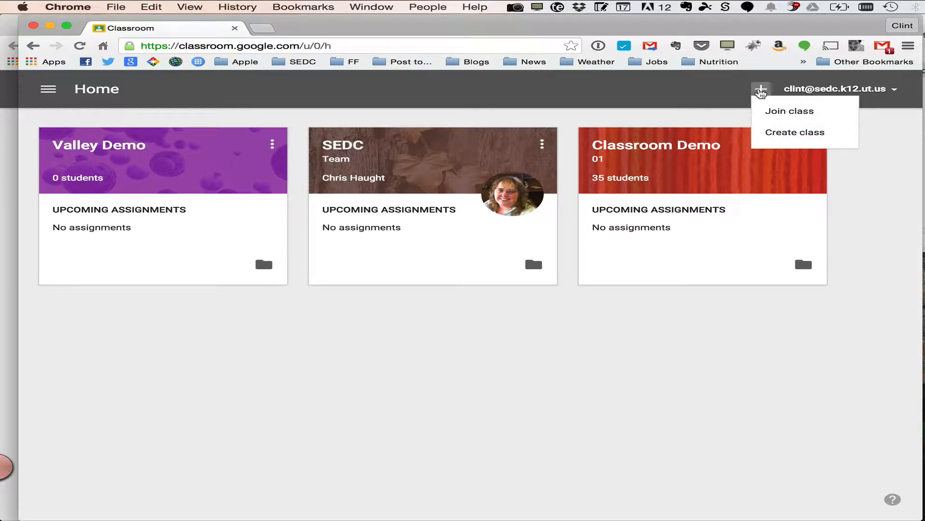
{"action": "left_click", "coordinate": [699, 91]}
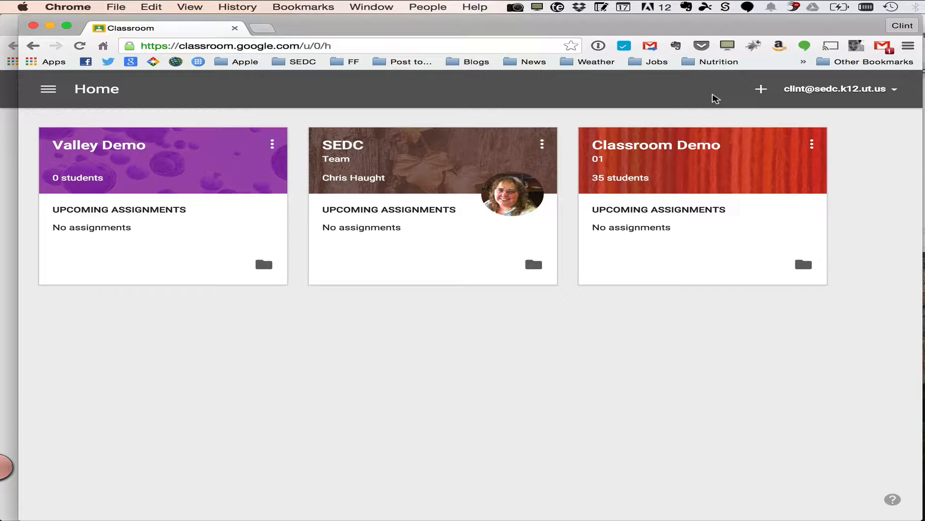
Create a class named SEDC EdTech PLC with section 01
{"action": "left_click", "coordinate": [763, 90]}
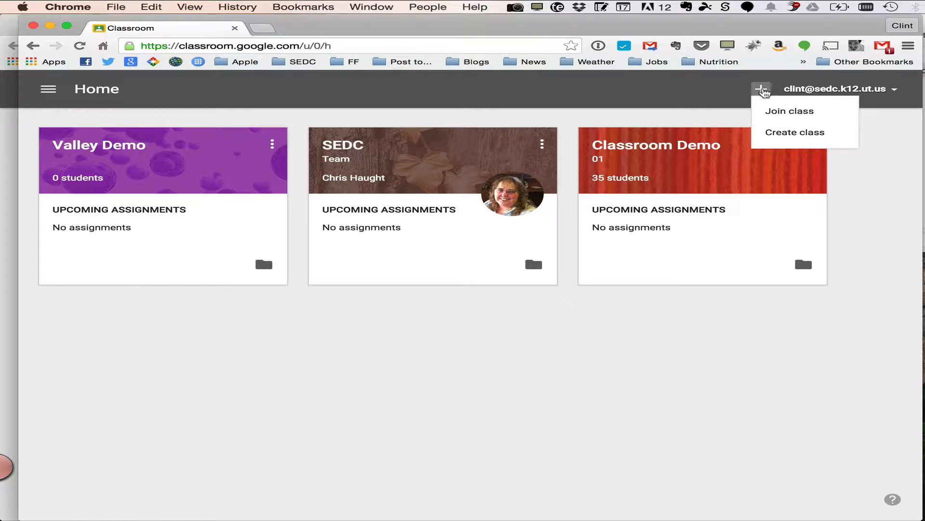
{"action": "left_click", "coordinate": [803, 136]}
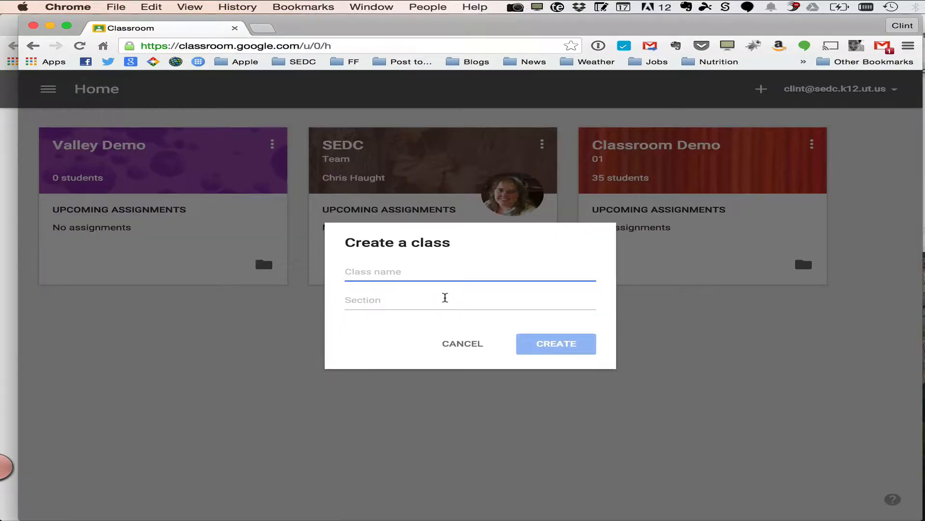
{"action": "type", "text": "SEDC E"}
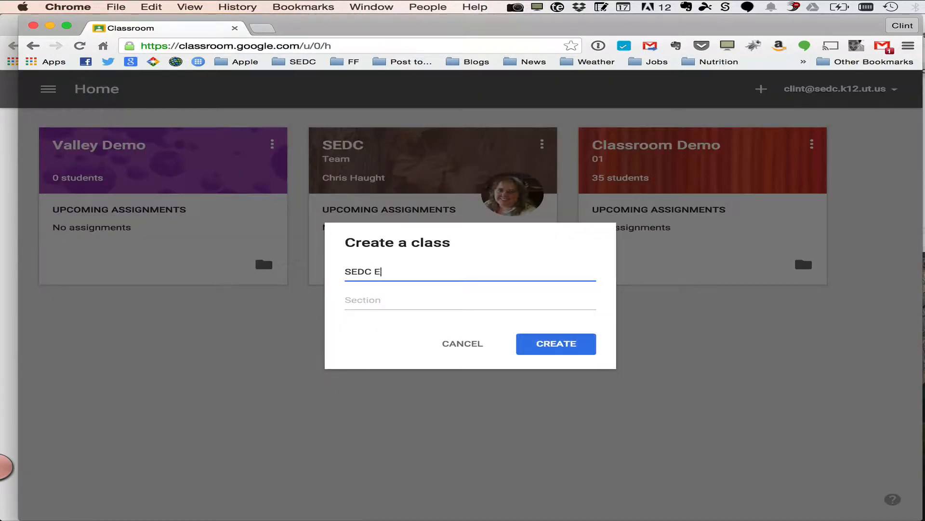
{"action": "type", "text": "dTech PLC"}
{"action": "left_click", "coordinate": [381, 298]}
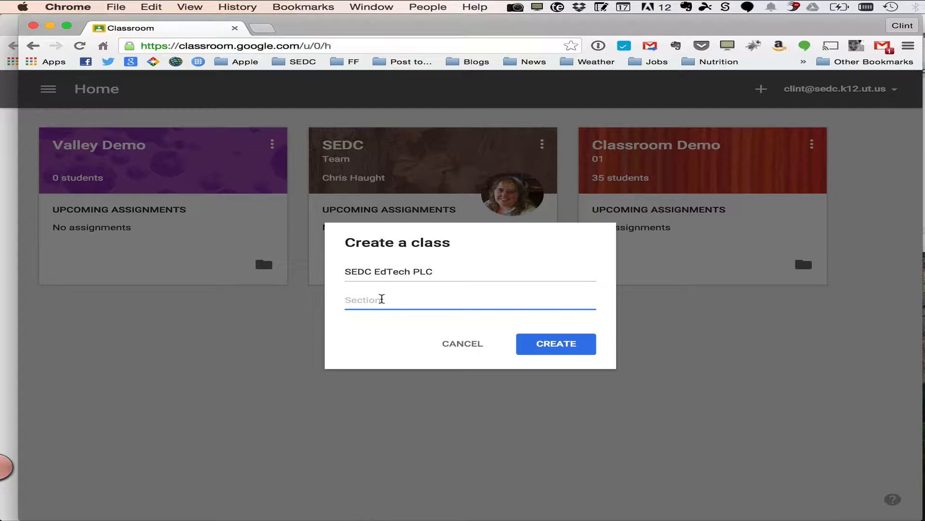
{"action": "type", "text": "01"}
{"action": "left_click", "coordinate": [558, 346]}
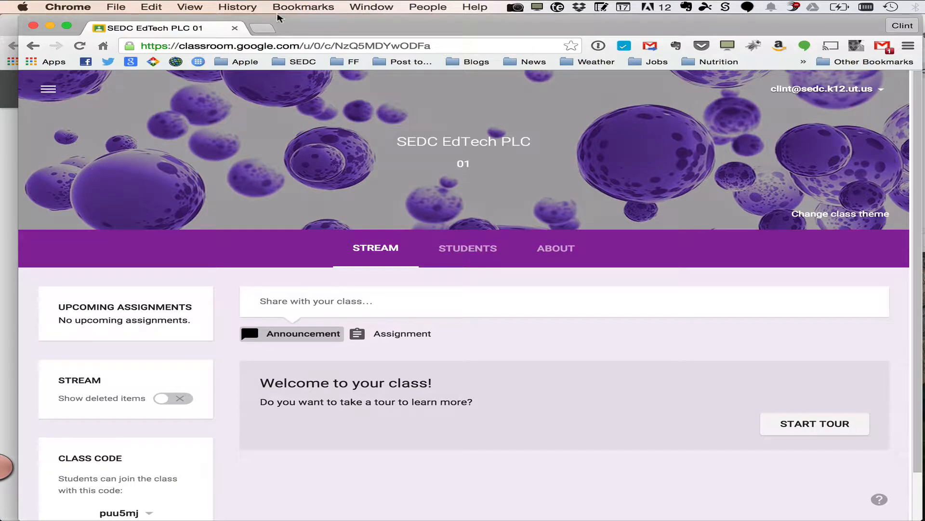
Open Google Drive at drive.google.com in a new tab
{"action": "left_click", "coordinate": [263, 28]}
{"action": "type", "text": "drive"}
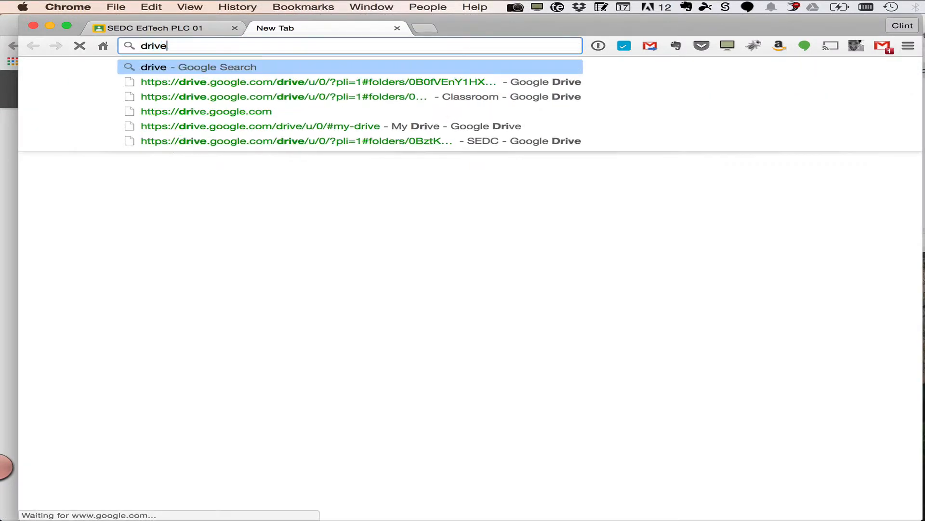
{"action": "type", "text": ".goog"}
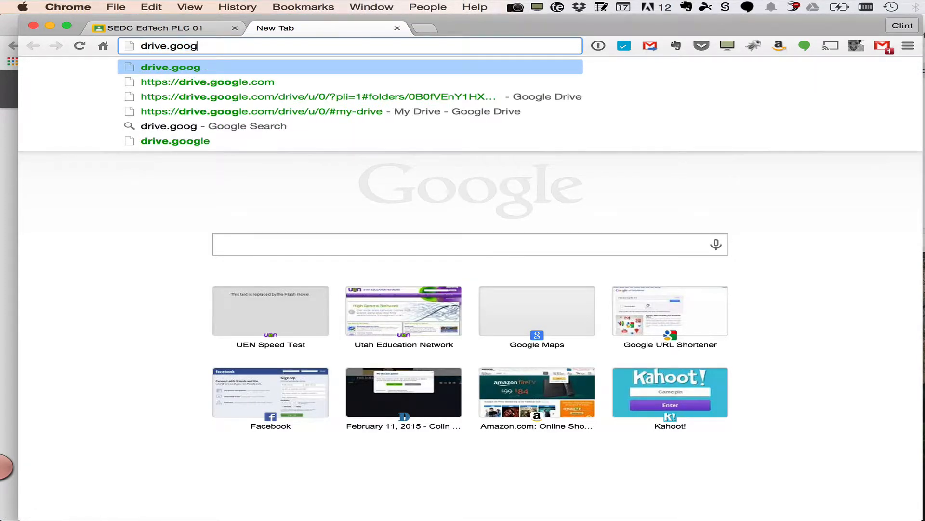
{"action": "key", "text": "Down"}
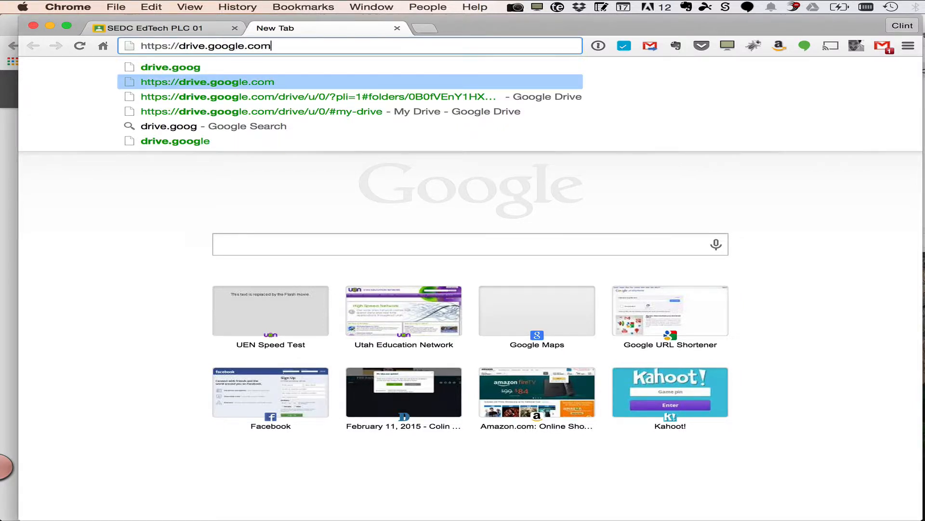
{"action": "key", "text": "Return"}
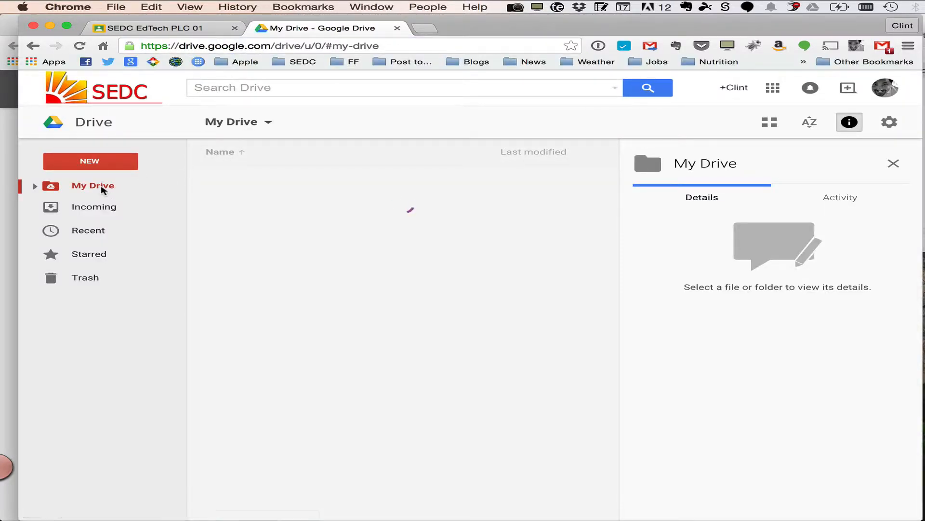
Open the SEDC EdTech PLC 01 folder inside the Classroom folder in Drive
{"action": "left_click", "coordinate": [284, 383]}
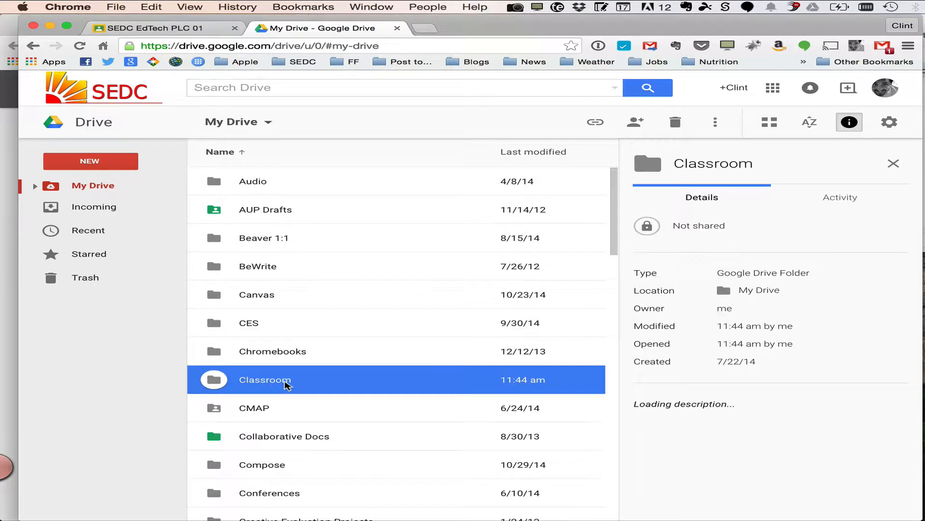
{"action": "double_click", "coordinate": [284, 382]}
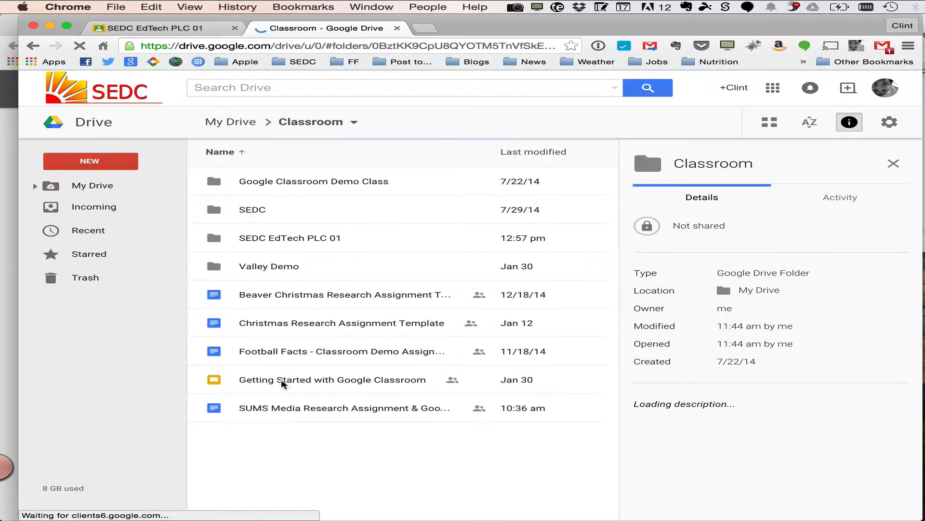
{"action": "left_click", "coordinate": [288, 183]}
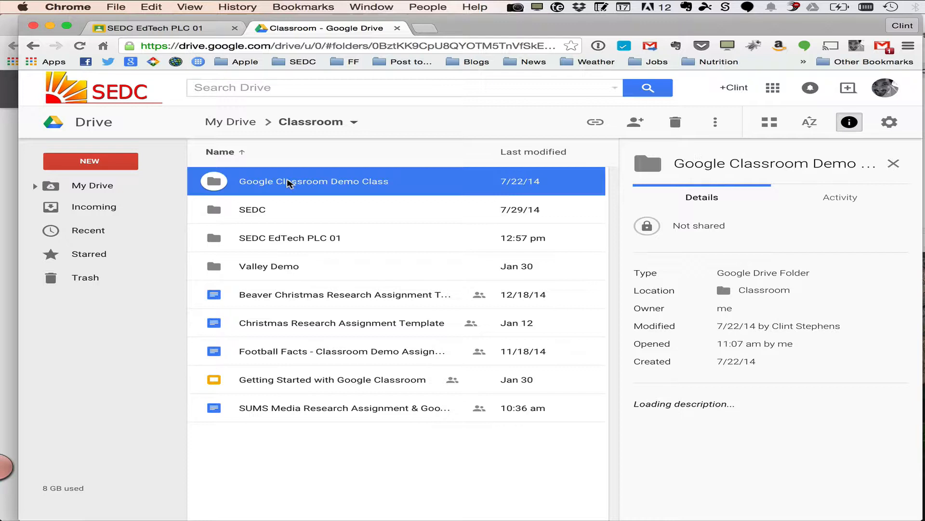
{"action": "left_click", "coordinate": [289, 240]}
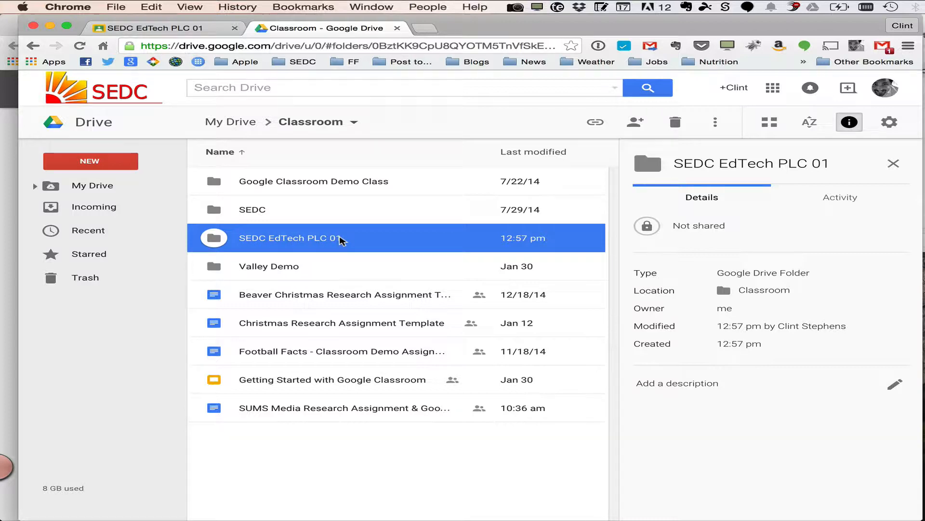
{"action": "double_click", "coordinate": [312, 241]}
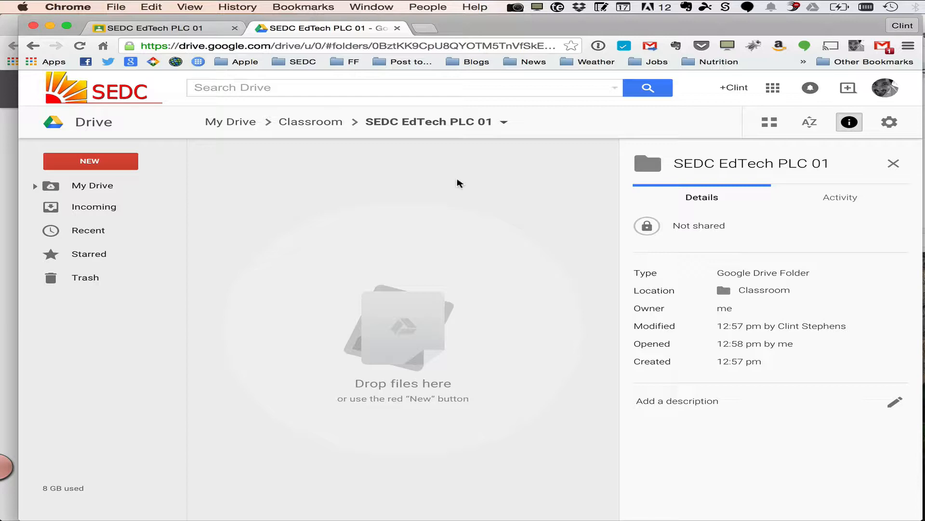
Return to the class and review the student posting permission options on its Students page
{"action": "left_click", "coordinate": [182, 28]}
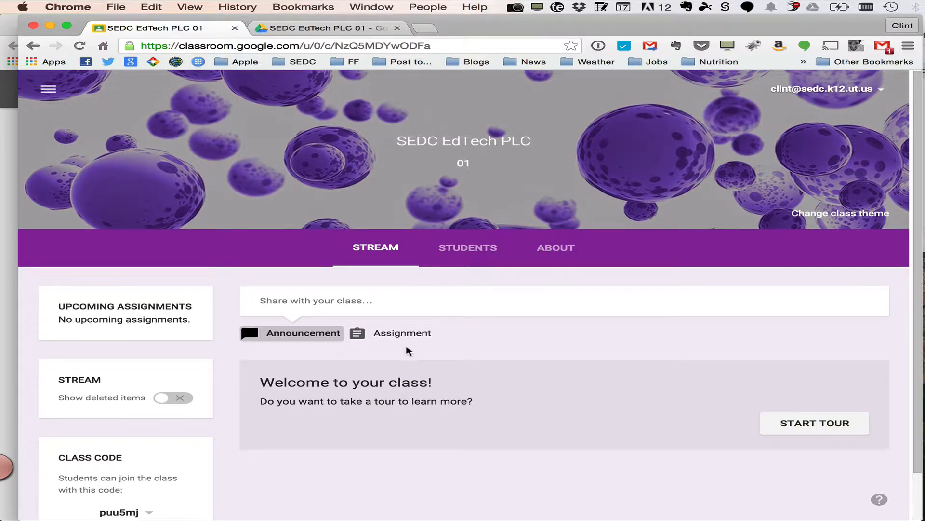
{"action": "scroll", "coordinate": [406, 347], "scroll_direction": "down", "scroll_amount": 2}
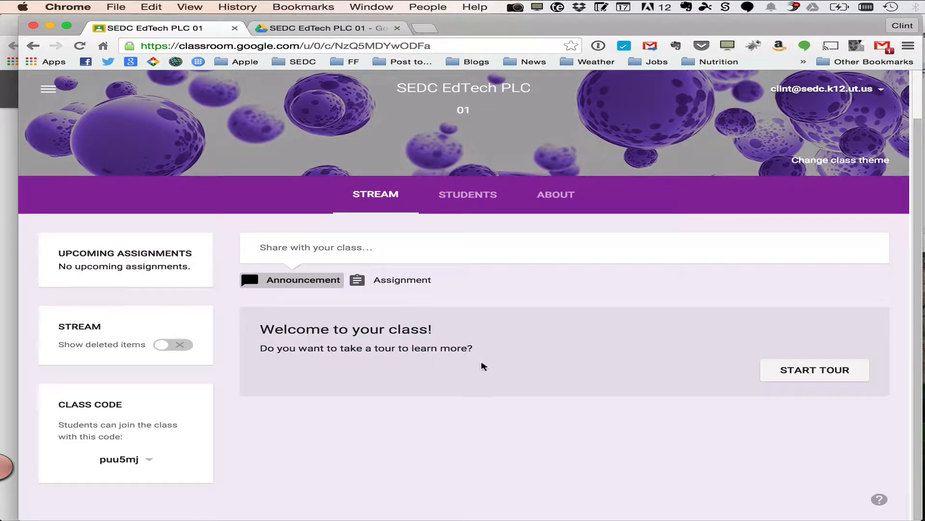
{"action": "scroll", "coordinate": [483, 366], "scroll_direction": "up", "scroll_amount": 2}
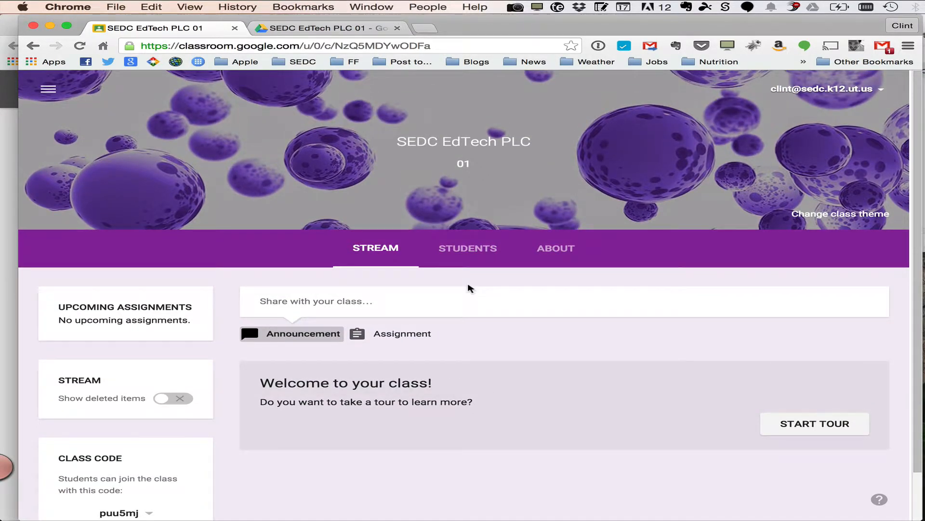
{"action": "left_click", "coordinate": [475, 251]}
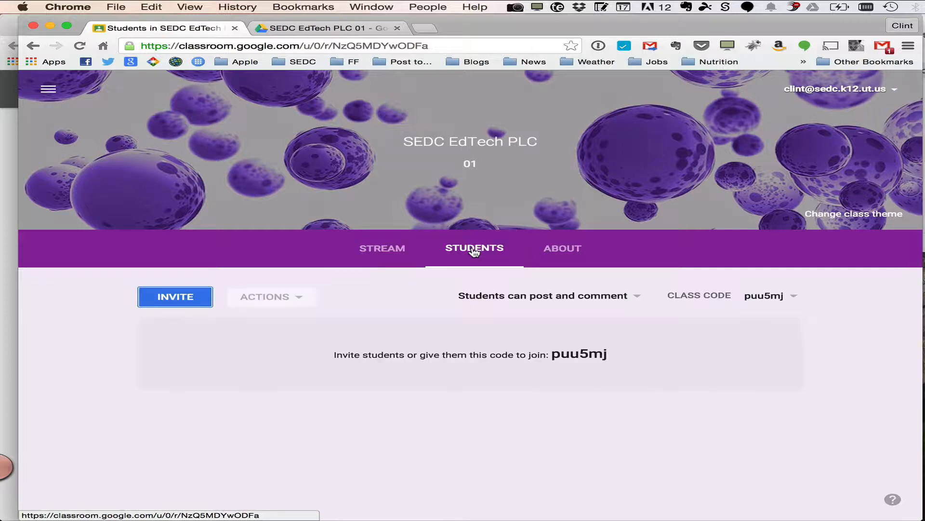
{"action": "left_click", "coordinate": [542, 296]}
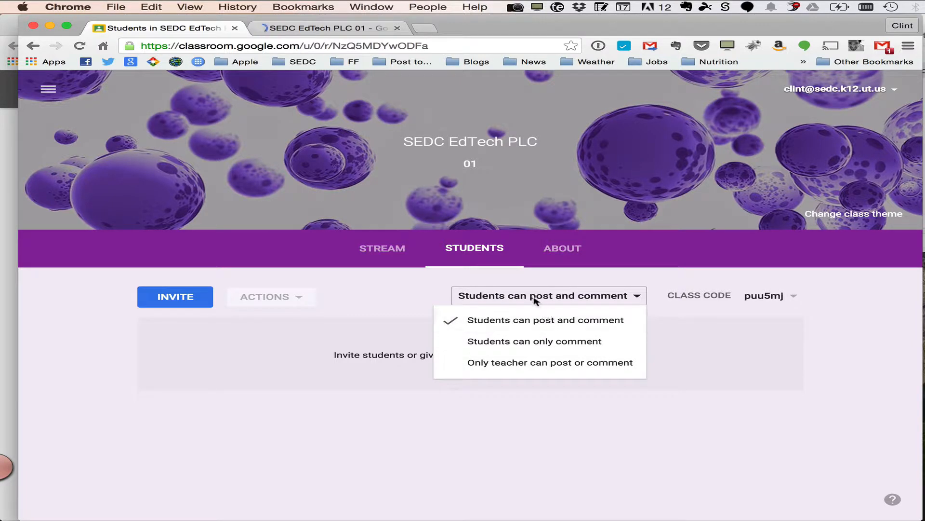
{"action": "left_click", "coordinate": [414, 291]}
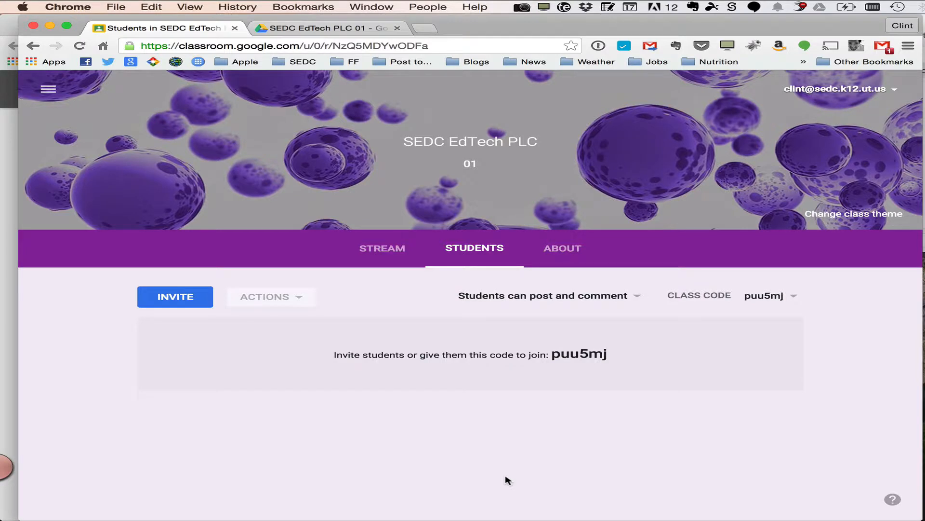
Invite the demo student account to the class by searching contacts for its e-mail address
{"action": "left_click", "coordinate": [189, 303]}
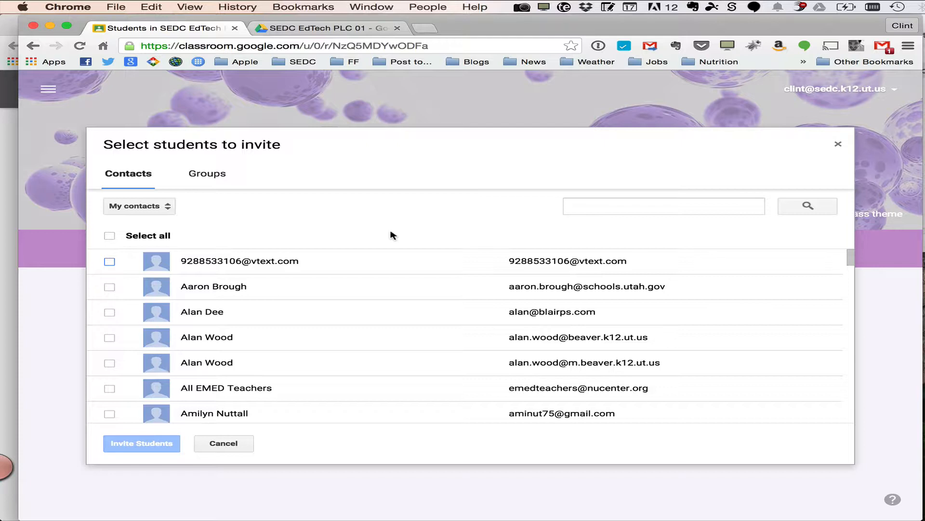
{"action": "left_click", "coordinate": [615, 207]}
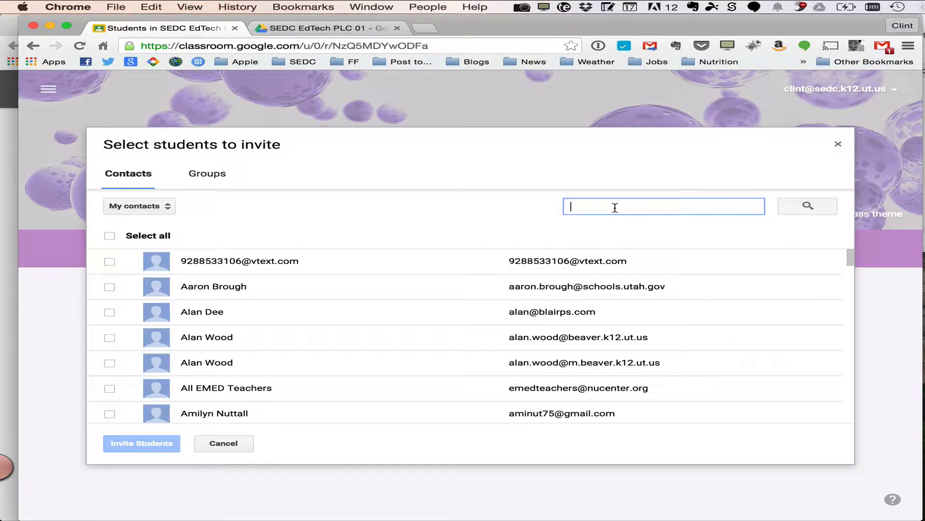
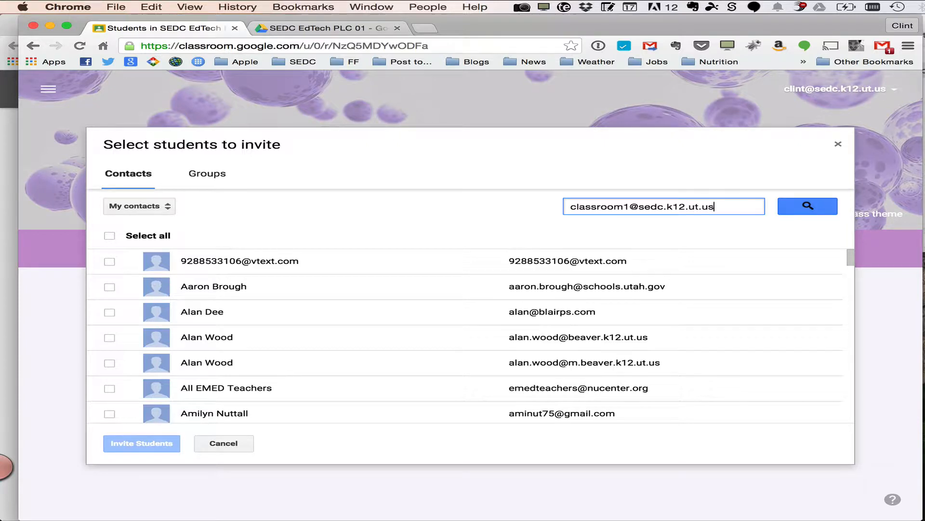
{"action": "key", "text": "Return"}
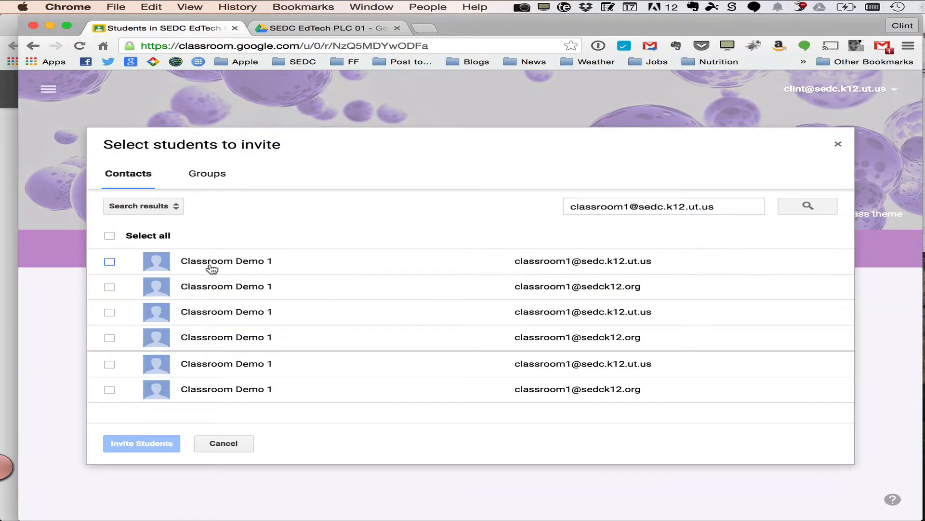
{"action": "left_click", "coordinate": [110, 263]}
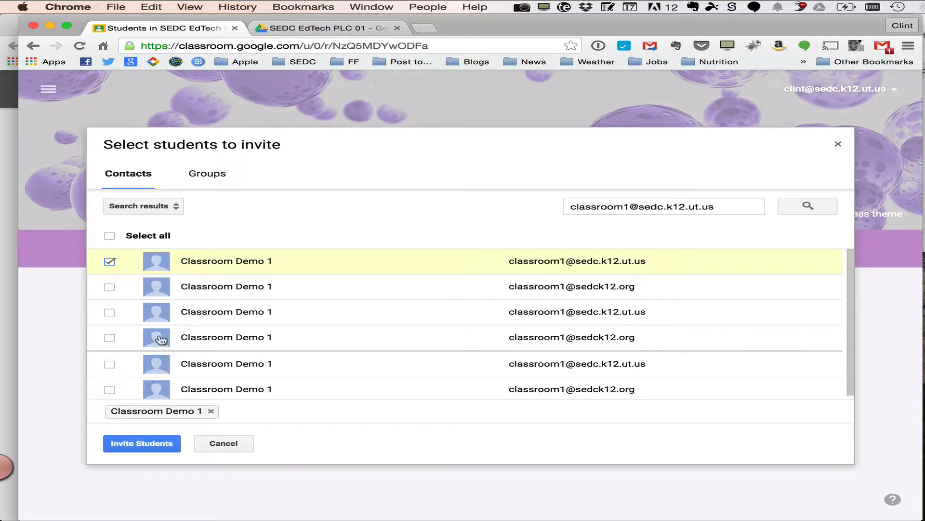
{"action": "left_click", "coordinate": [154, 444]}
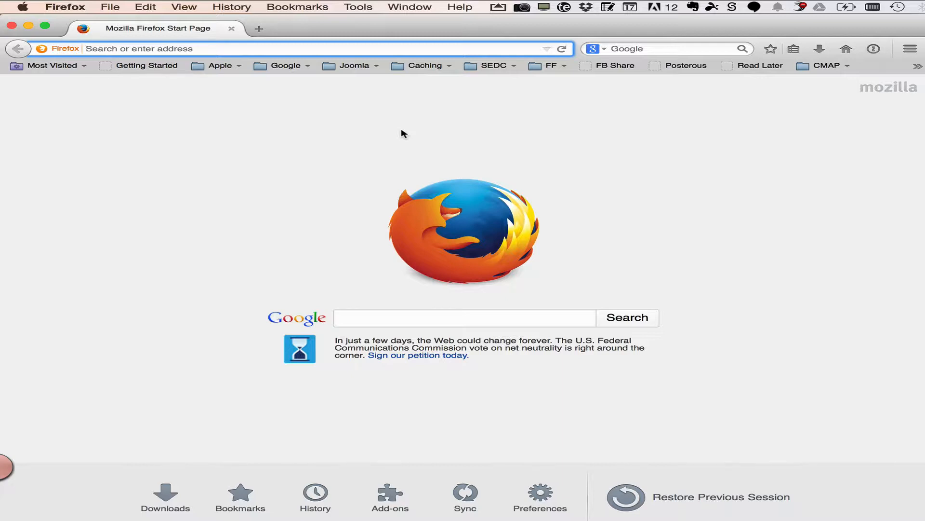
In Firefox, open classroom.google.com as the student account and join the SEDC EdTech PLC class
{"action": "type", "text": "classroom.google.com/"}
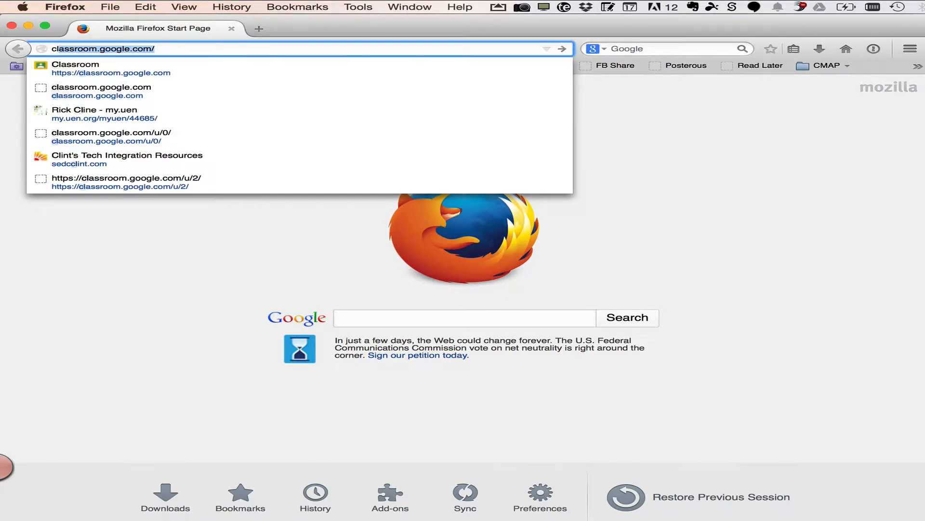
{"action": "key", "text": "Return"}
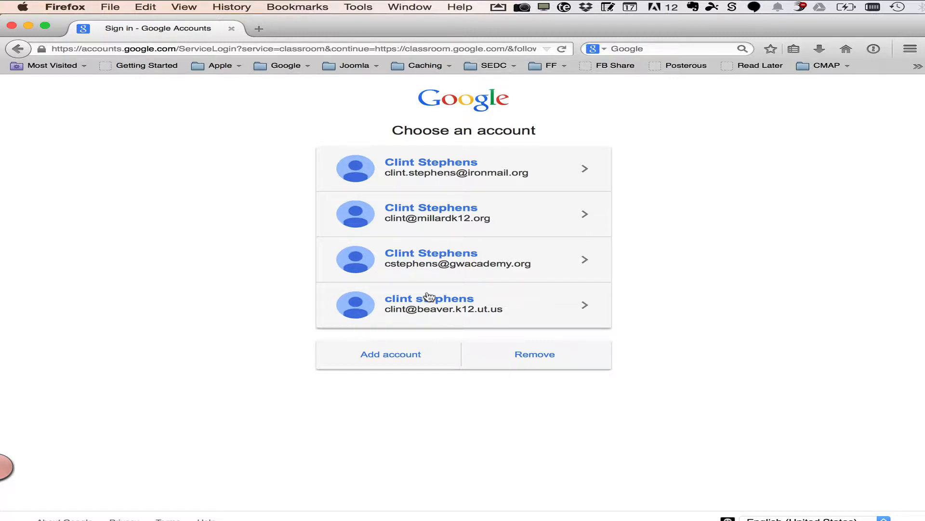
{"action": "left_click", "coordinate": [400, 355]}
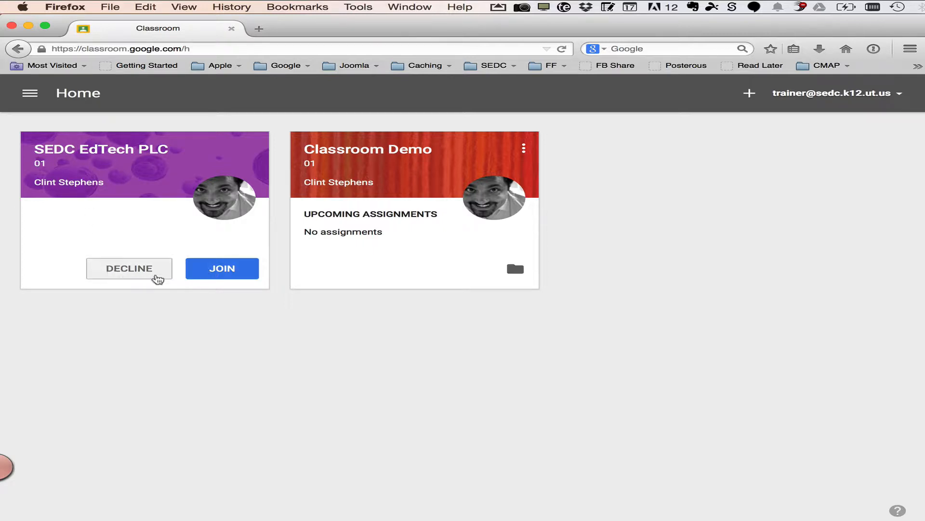
{"action": "left_click", "coordinate": [226, 273]}
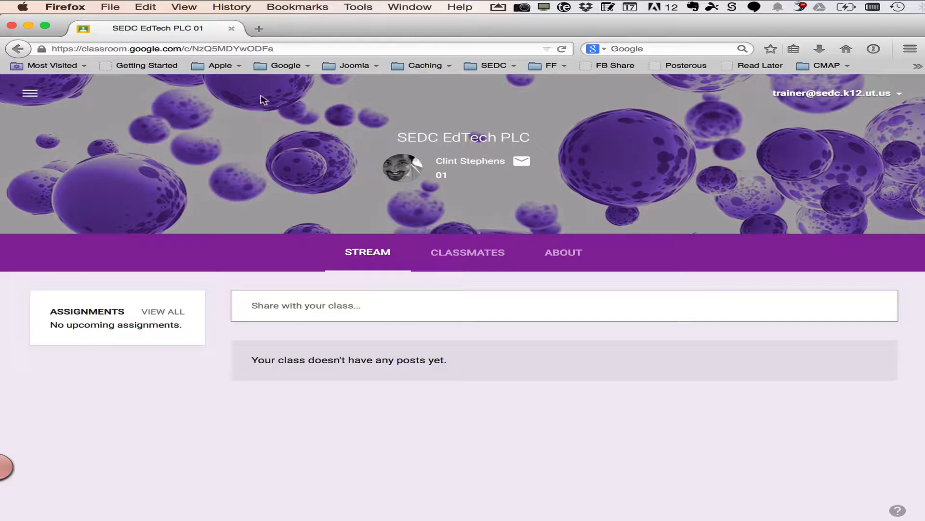
Switch to Chrome and scroll through the class's list of invited students
{"action": "key", "text": "super+Tab"}
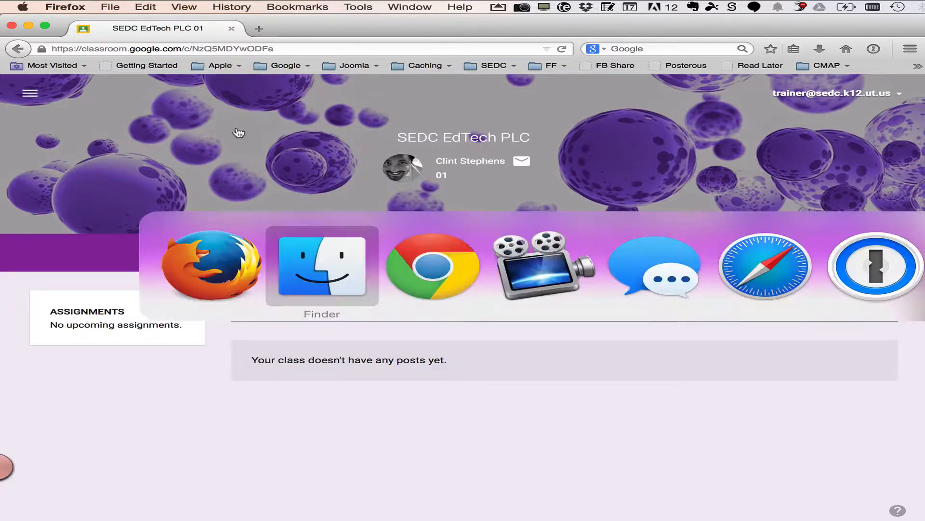
{"action": "key", "text": "super+Tab"}
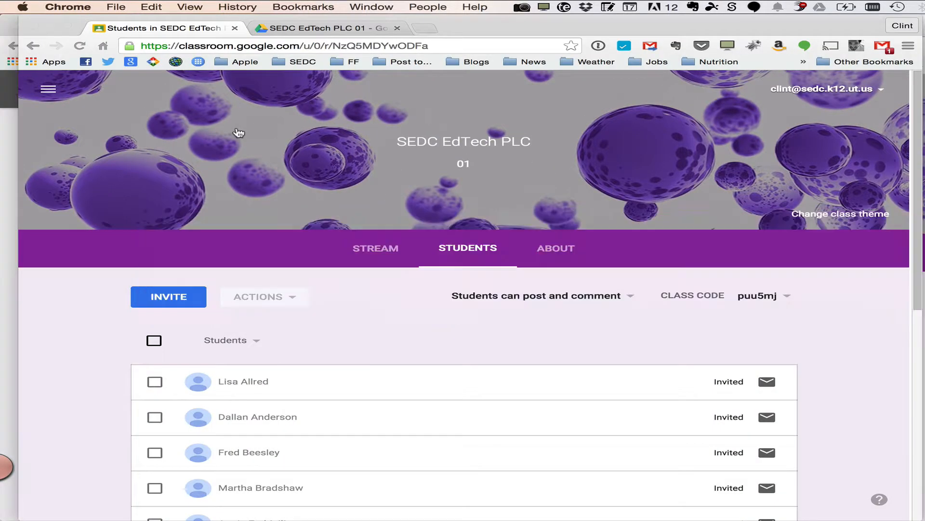
{"action": "scroll", "coordinate": [359, 314], "scroll_direction": "down", "scroll_amount": 5}
{"action": "scroll", "coordinate": [359, 313], "scroll_direction": "down", "scroll_amount": 5}
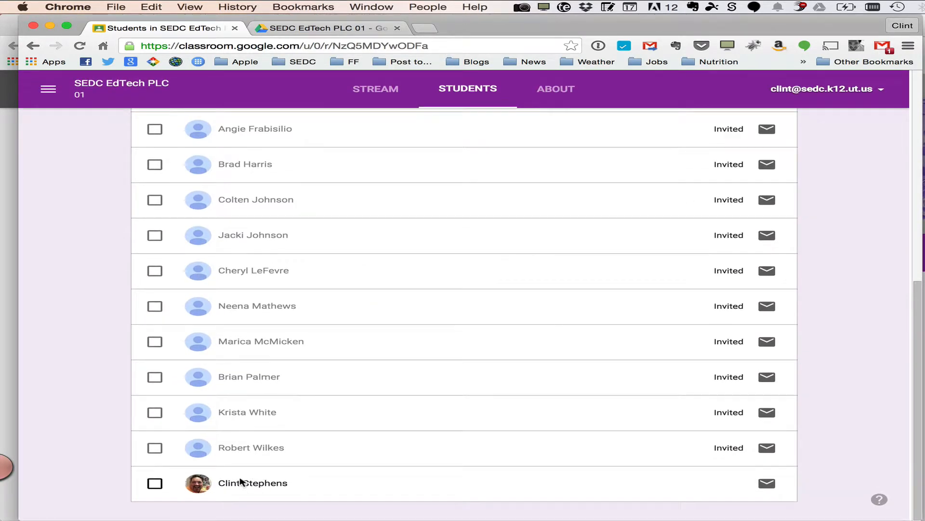
{"action": "scroll", "coordinate": [562, 200], "scroll_direction": "up", "scroll_amount": 3}
{"action": "scroll", "coordinate": [562, 200], "scroll_direction": "up", "scroll_amount": 1}
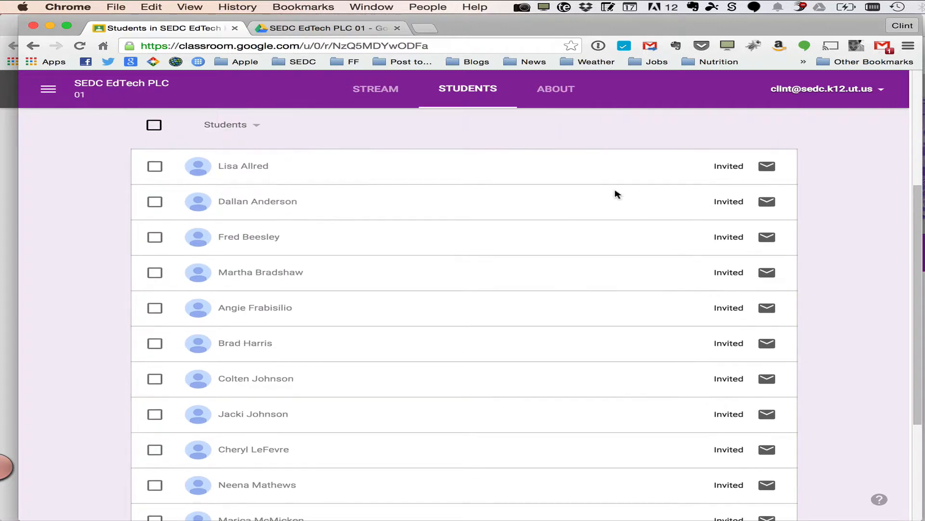
{"action": "scroll", "coordinate": [651, 343], "scroll_direction": "down", "scroll_amount": 4}
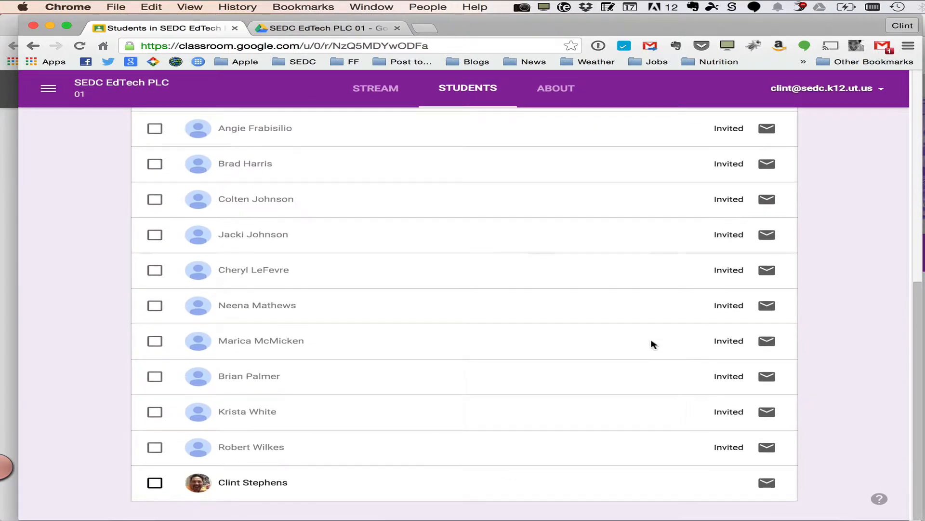
{"action": "scroll", "coordinate": [653, 344], "scroll_direction": "up", "scroll_amount": 1}
{"action": "scroll", "coordinate": [653, 344], "scroll_direction": "down", "scroll_amount": 1}
{"action": "scroll", "coordinate": [652, 343], "scroll_direction": "up", "scroll_amount": 8}
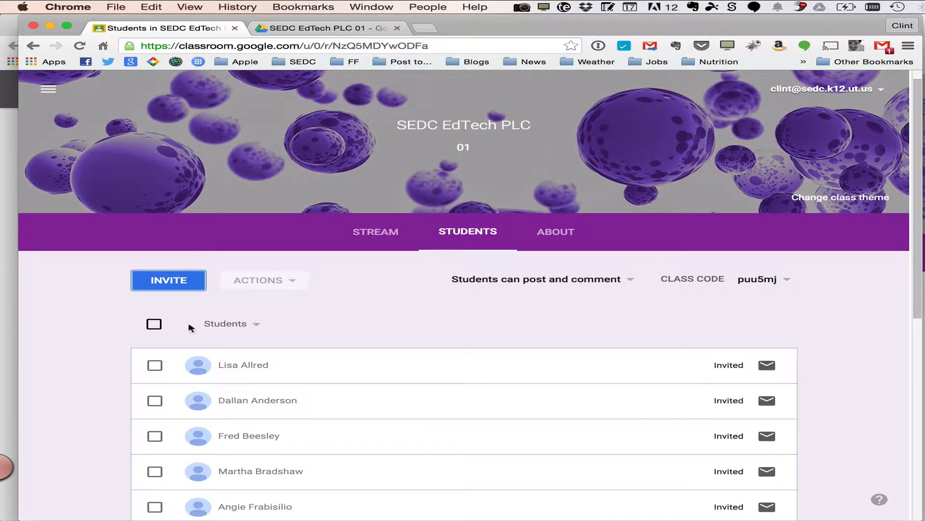
Select all students, then a single student, to review the Remove, Email and Mute actions available for them
{"action": "left_click", "coordinate": [154, 324]}
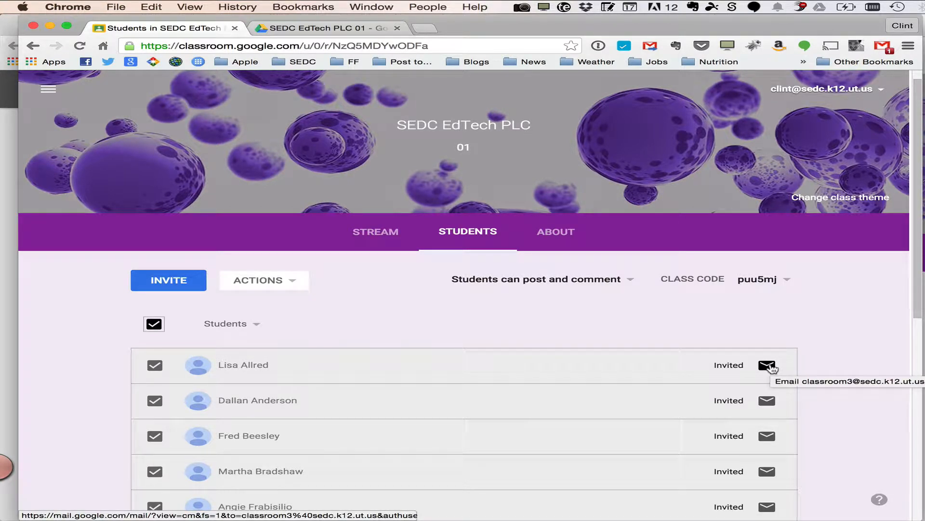
{"action": "left_click", "coordinate": [292, 281]}
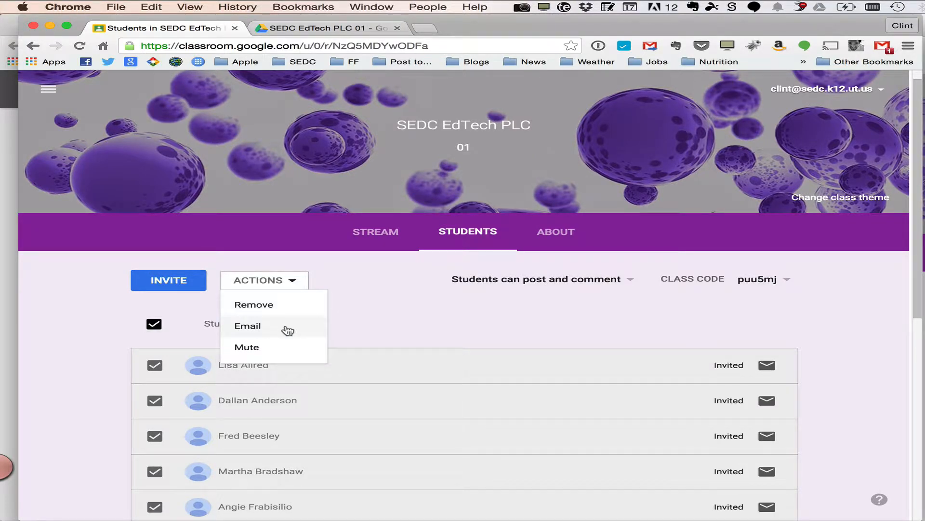
{"action": "left_click", "coordinate": [388, 316]}
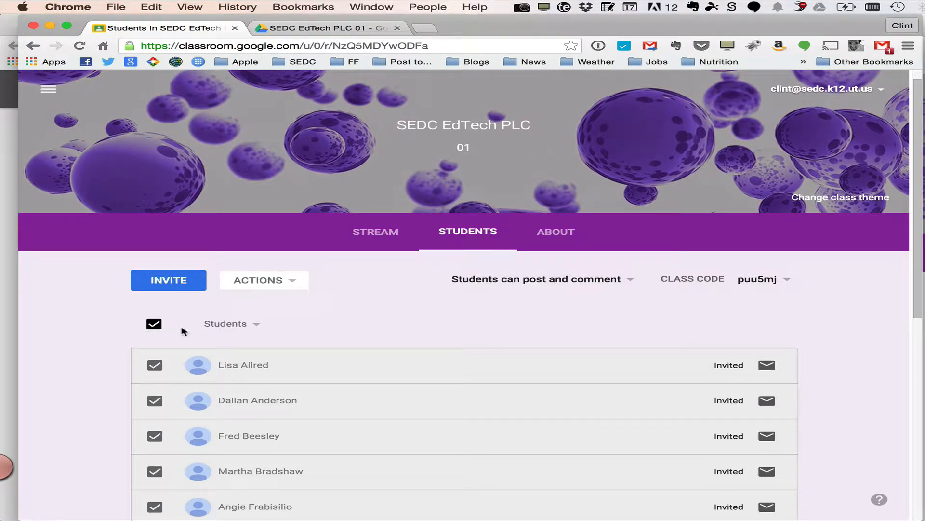
{"action": "left_click", "coordinate": [159, 324]}
{"action": "left_click", "coordinate": [155, 400]}
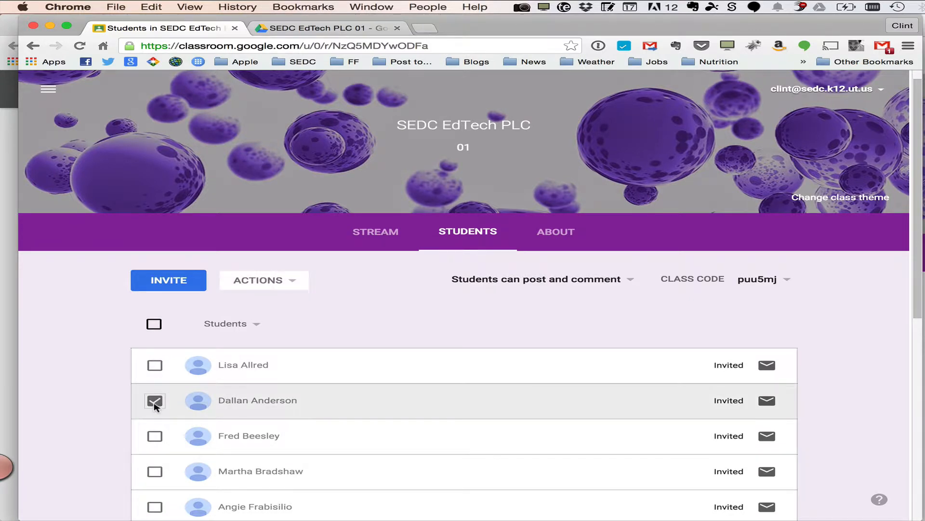
{"action": "left_click", "coordinate": [270, 280]}
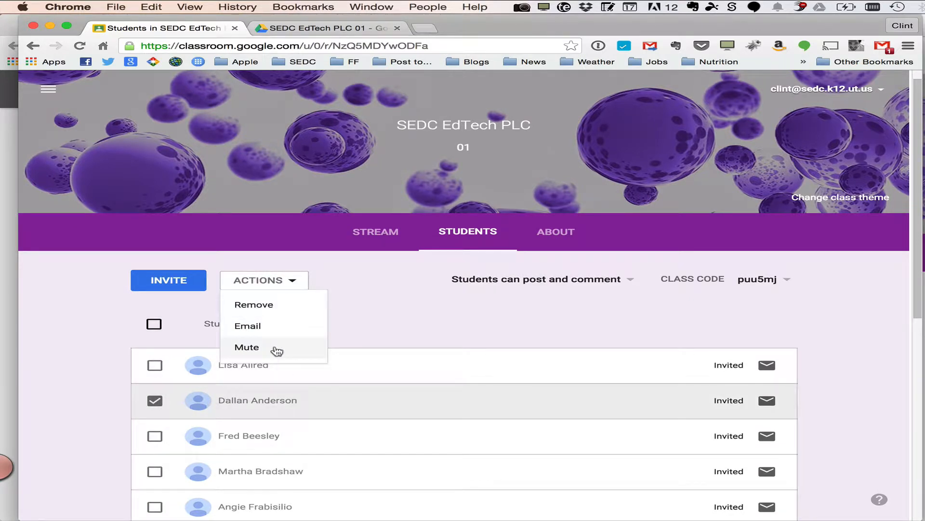
{"action": "left_click", "coordinate": [382, 323]}
{"action": "left_click", "coordinate": [155, 400]}
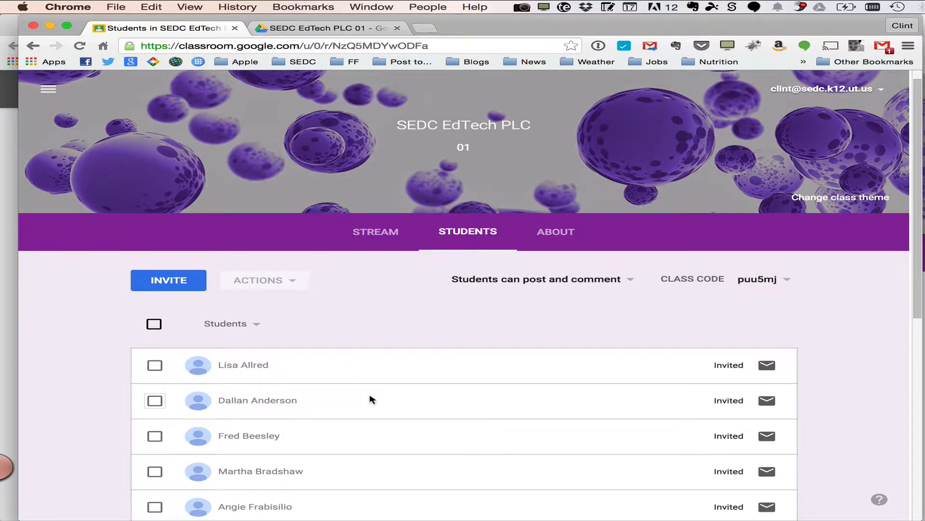
Open the class About page and enter the title Google Classroom for EdTech PLC
{"action": "scroll", "coordinate": [369, 399], "scroll_direction": "down", "scroll_amount": 3}
{"action": "scroll", "coordinate": [372, 399], "scroll_direction": "up", "scroll_amount": 3}
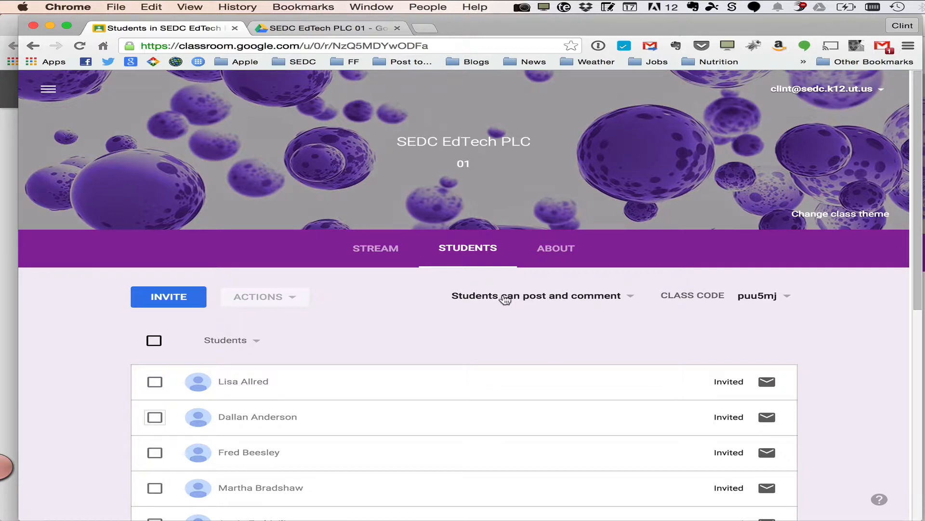
{"action": "left_click", "coordinate": [559, 250]}
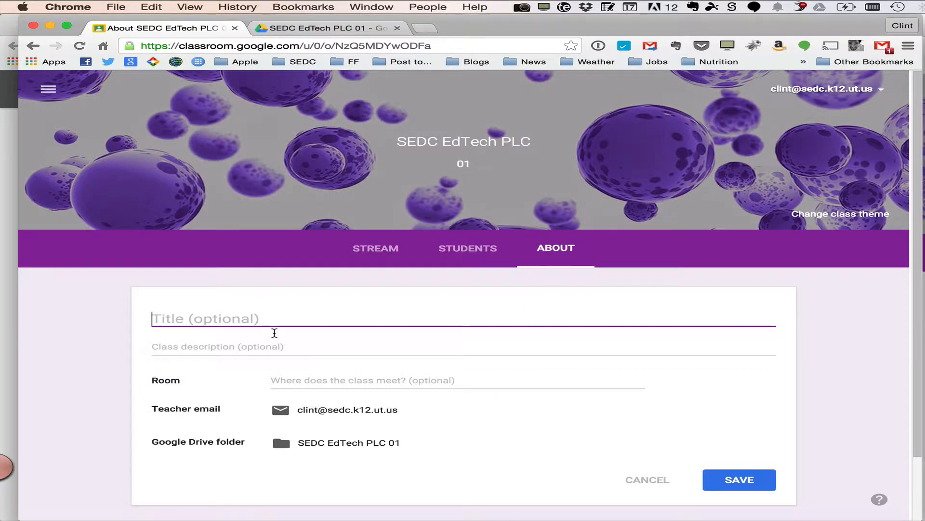
{"action": "scroll", "coordinate": [272, 332], "scroll_direction": "down", "scroll_amount": 2}
{"action": "type", "text": "Go"}
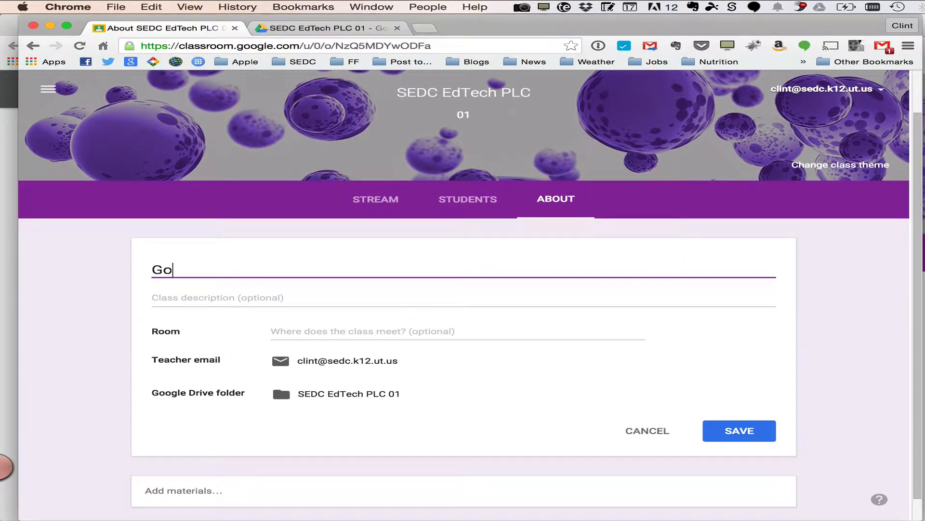
{"action": "type", "text": "ogle Classro"}
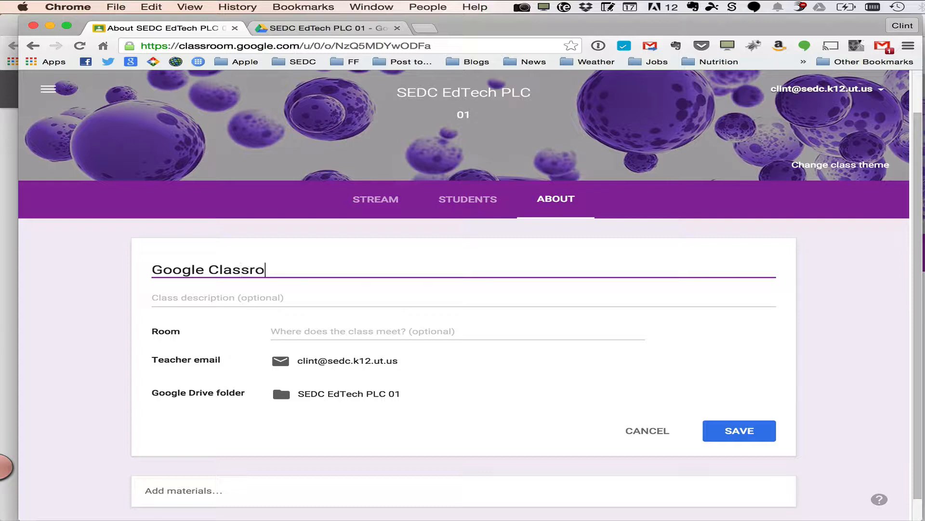
{"action": "type", "text": "om for EdTech PLC"}
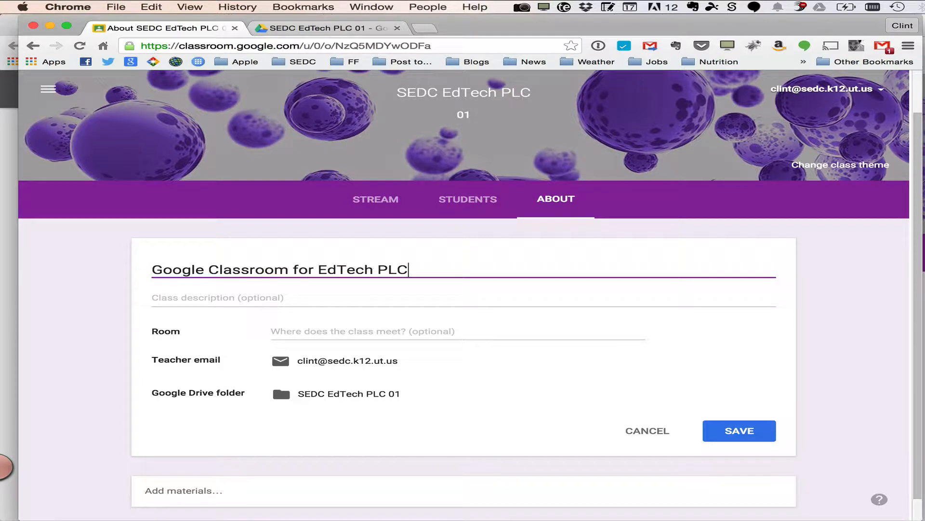
Set the class room to In the Cloud!
{"action": "left_click", "coordinate": [333, 334]}
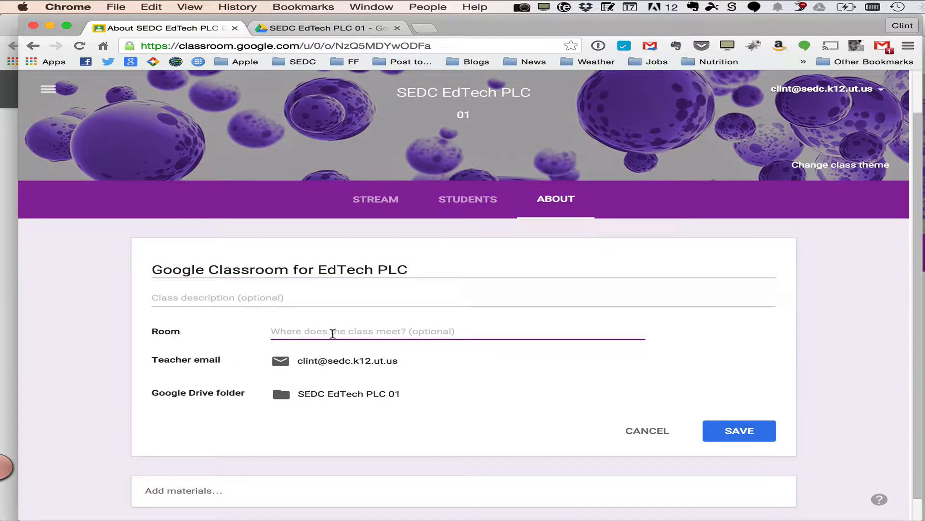
{"action": "type", "text": "In the "}
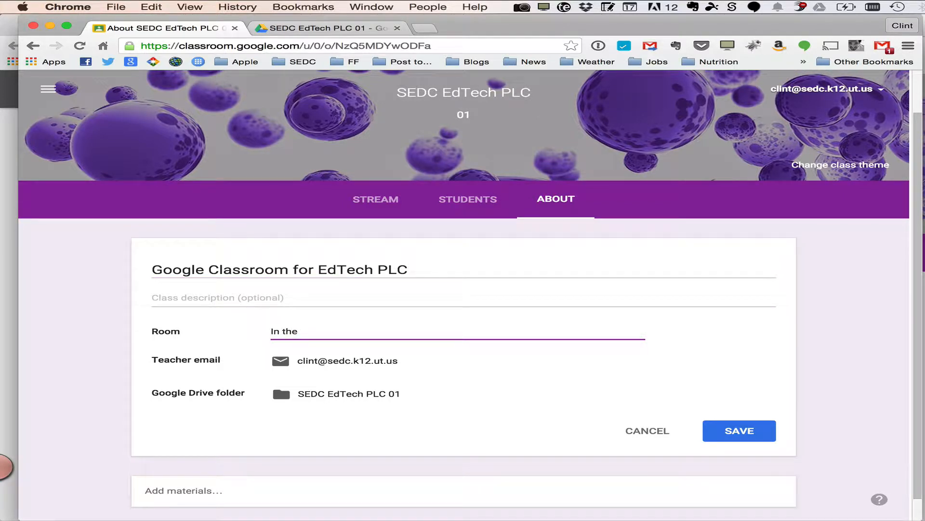
{"action": "type", "text": "Cloud!"}
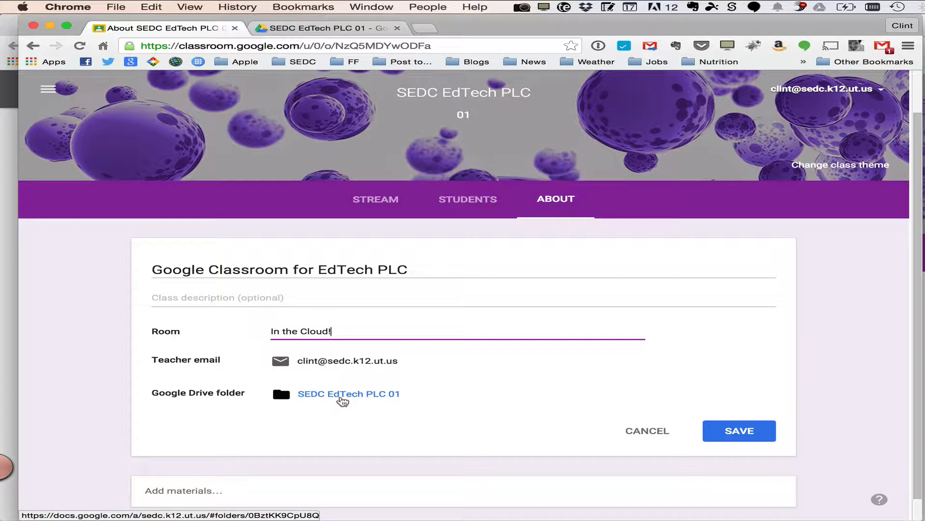
Open the Add materials section below the class details and review its attachment options
{"action": "scroll", "coordinate": [342, 400], "scroll_direction": "down", "scroll_amount": 1}
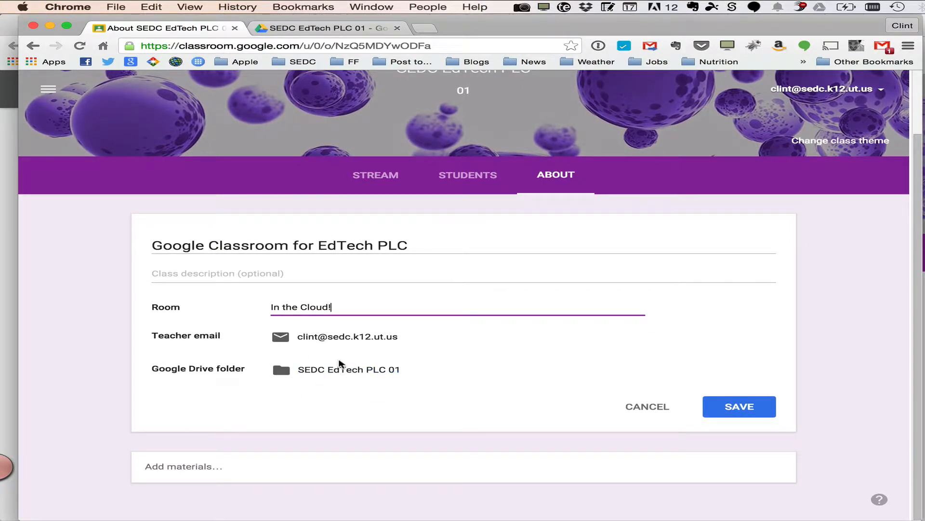
{"action": "left_click", "coordinate": [189, 466]}
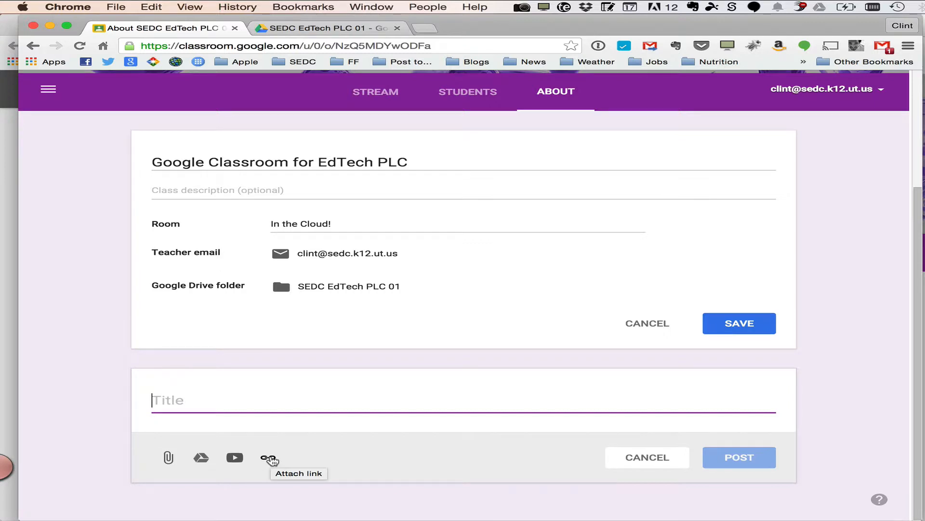
{"action": "scroll", "coordinate": [272, 461], "scroll_direction": "up", "scroll_amount": 2}
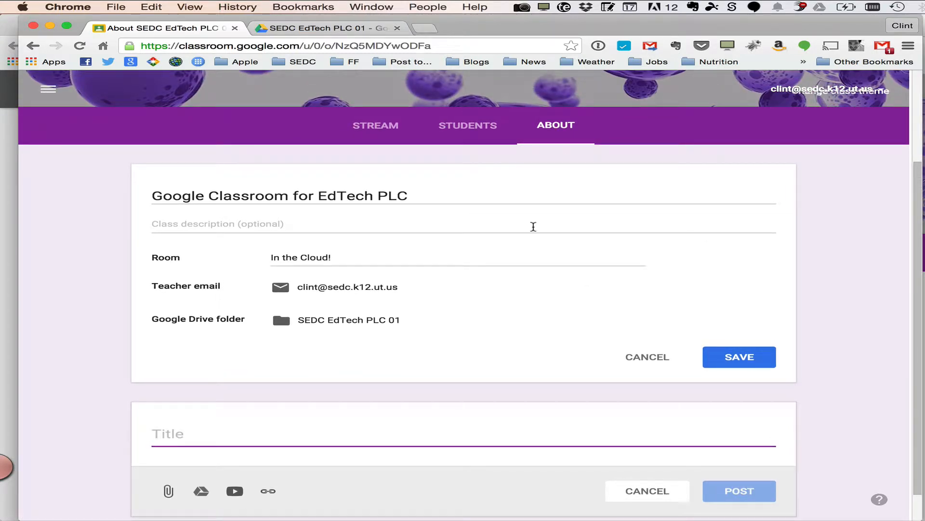
{"action": "scroll", "coordinate": [534, 226], "scroll_direction": "up", "scroll_amount": 5}
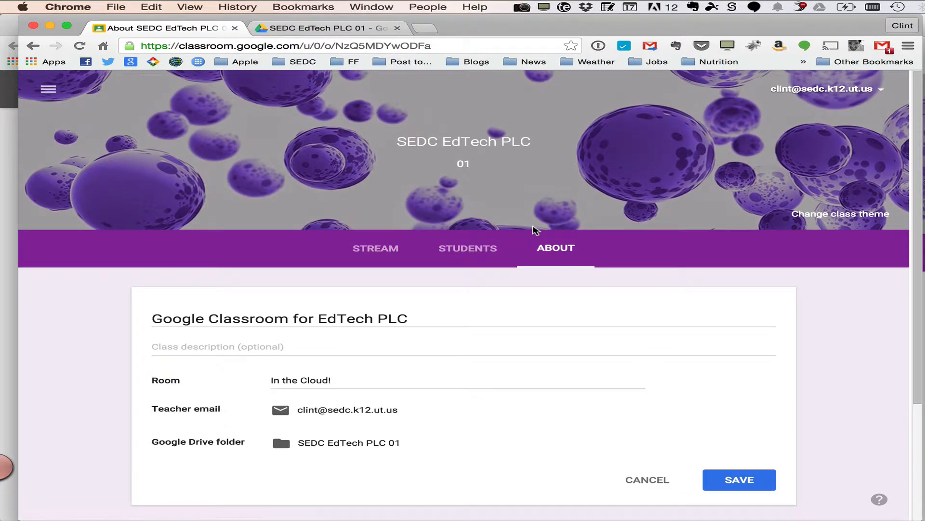
{"action": "scroll", "coordinate": [580, 312], "scroll_direction": "down", "scroll_amount": 6}
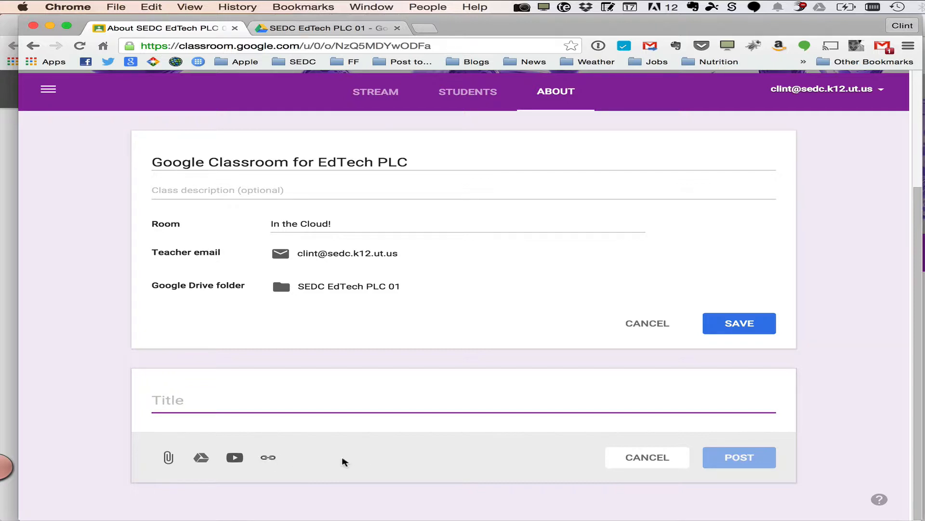
{"action": "scroll", "coordinate": [345, 462], "scroll_direction": "up", "scroll_amount": 3}
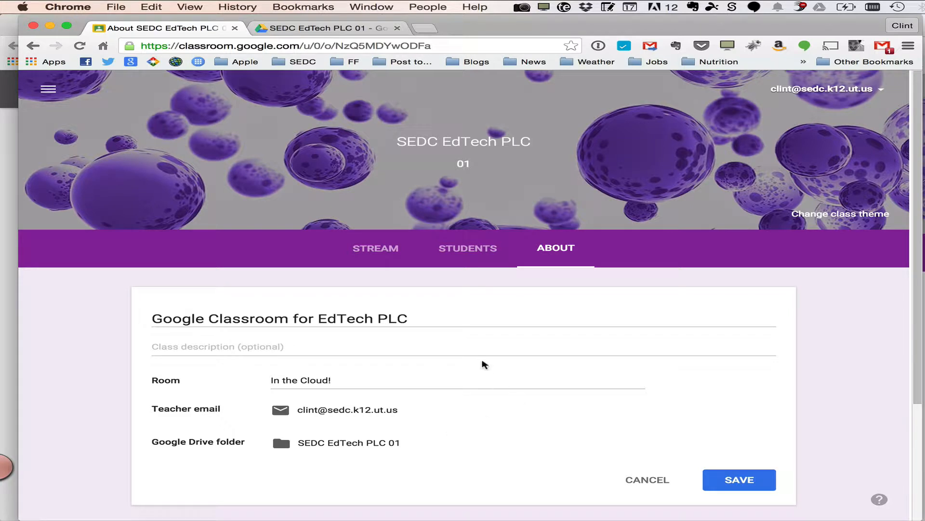
Change the class theme to the colorful candy image from the gallery
{"action": "left_click", "coordinate": [839, 217]}
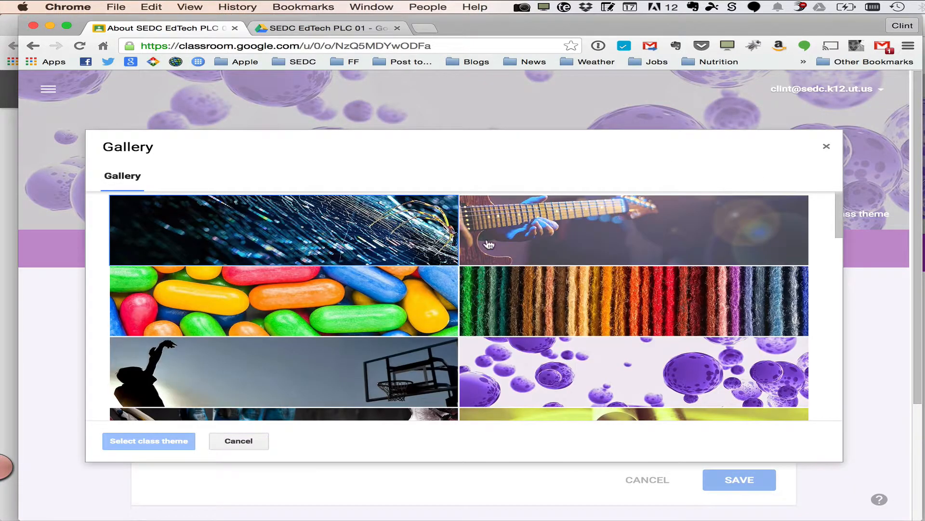
{"action": "scroll", "coordinate": [412, 293], "scroll_direction": "down", "scroll_amount": 2}
{"action": "left_click", "coordinate": [357, 261]}
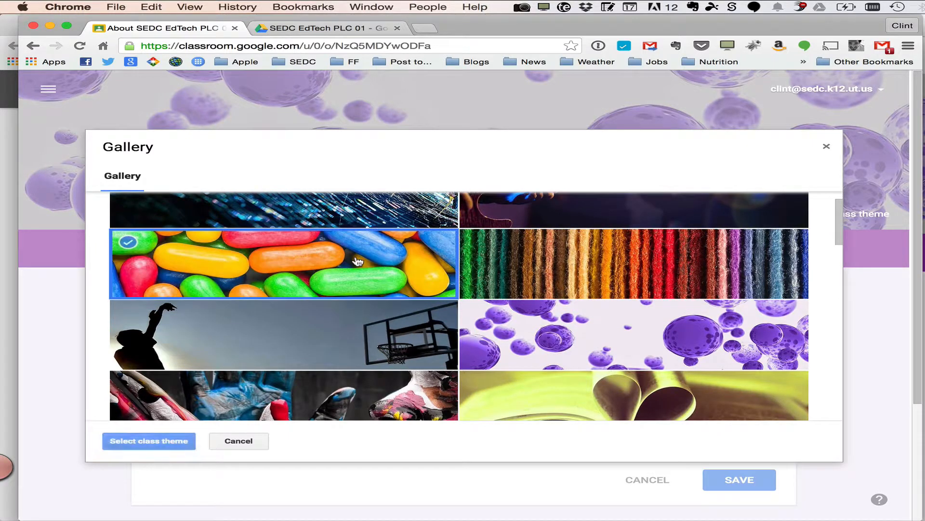
{"action": "left_click", "coordinate": [137, 443]}
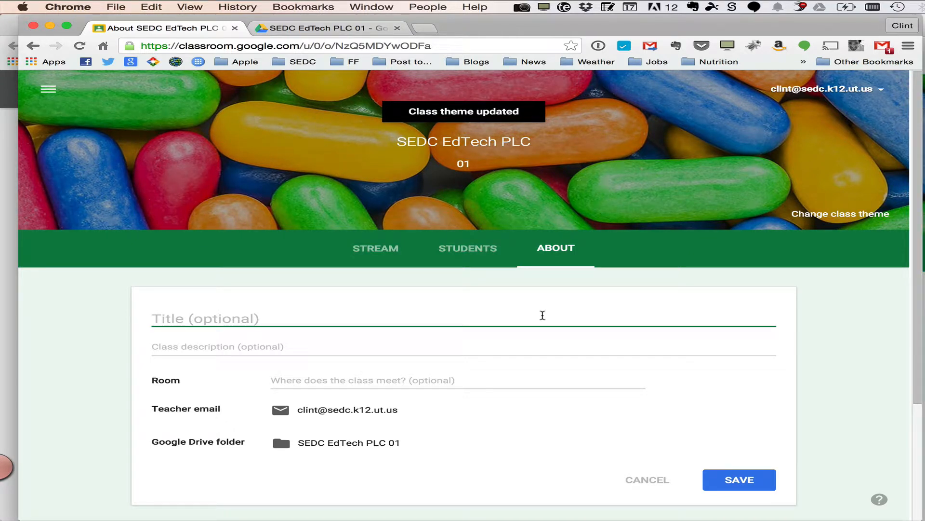
Enter the class title Google Classroom for EdTech PLC and save the class information
{"action": "type", "text": "Googl"}
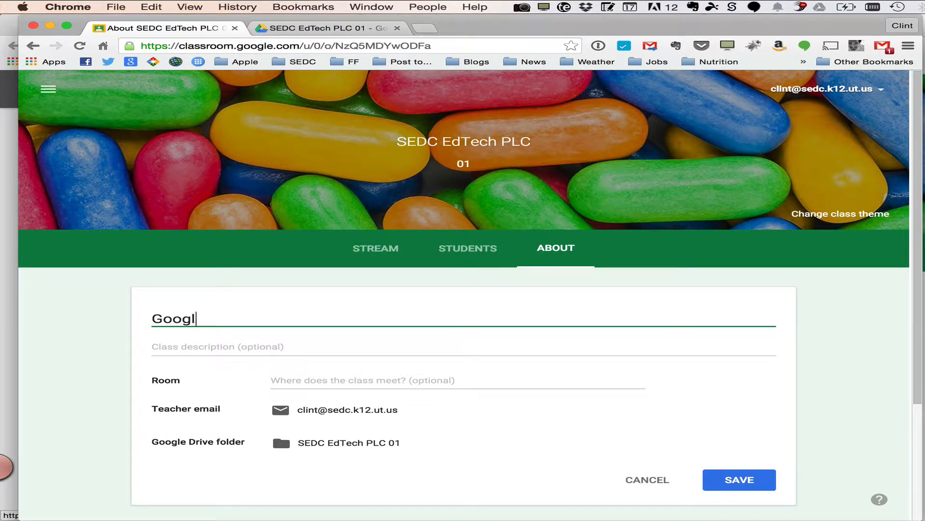
{"action": "type", "text": "e Classroom for"}
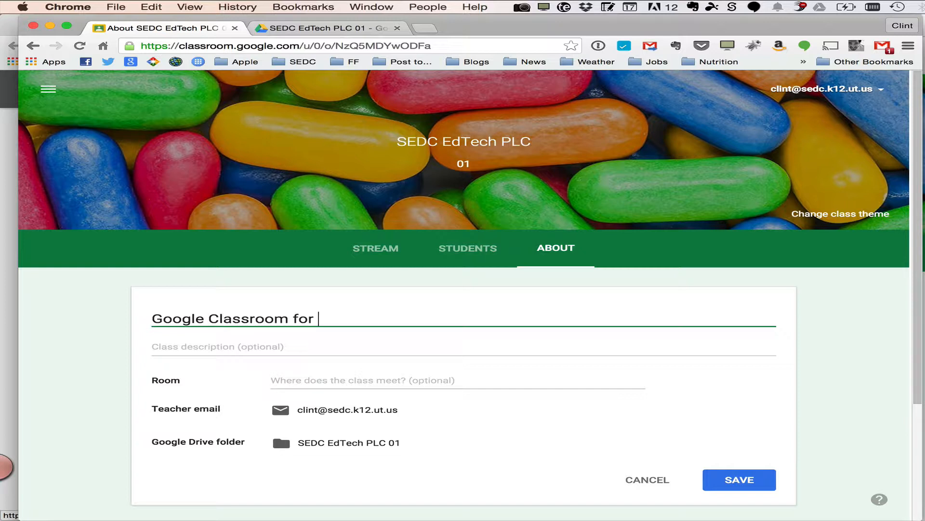
{"action": "type", "text": " EdTech PLC"}
{"action": "left_click", "coordinate": [755, 479]}
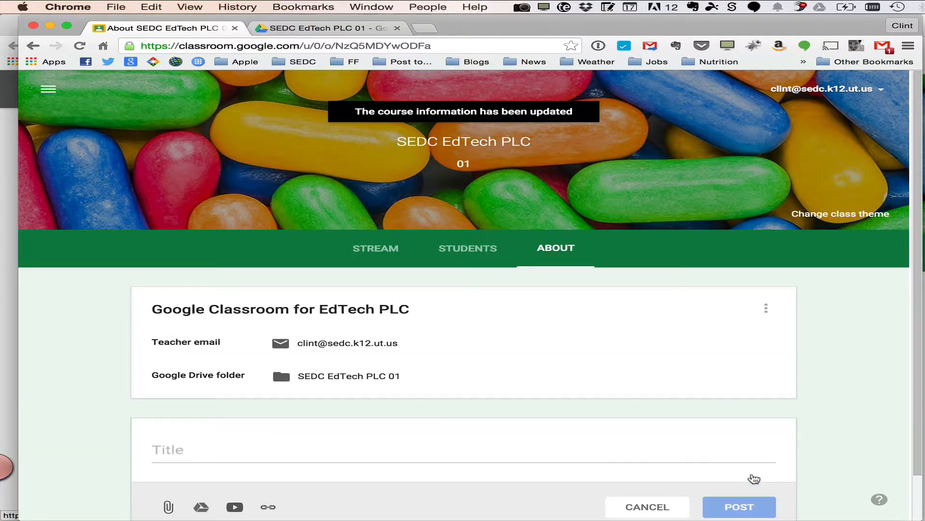
Return to the class stream and locate the class code for students
{"action": "scroll", "coordinate": [619, 423], "scroll_direction": "down", "scroll_amount": 2}
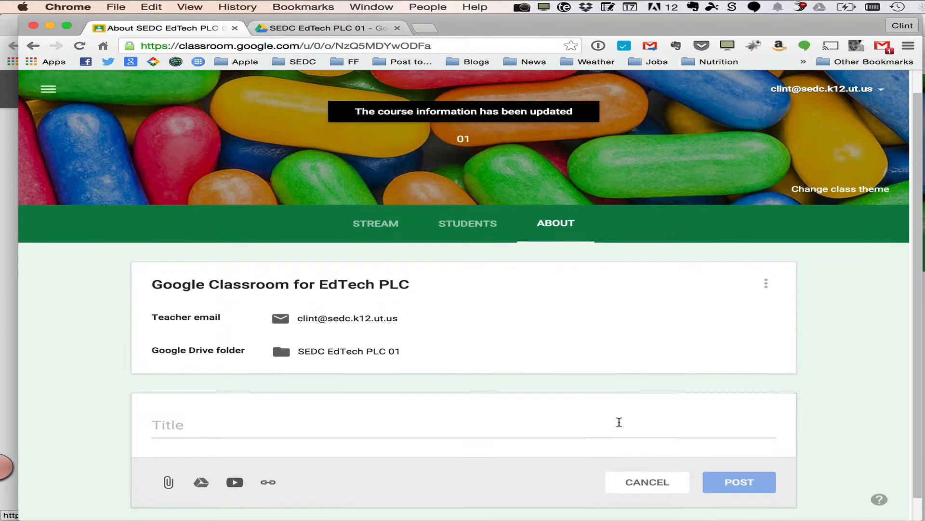
{"action": "scroll", "coordinate": [619, 423], "scroll_direction": "up", "scroll_amount": 1}
{"action": "left_click", "coordinate": [381, 242]}
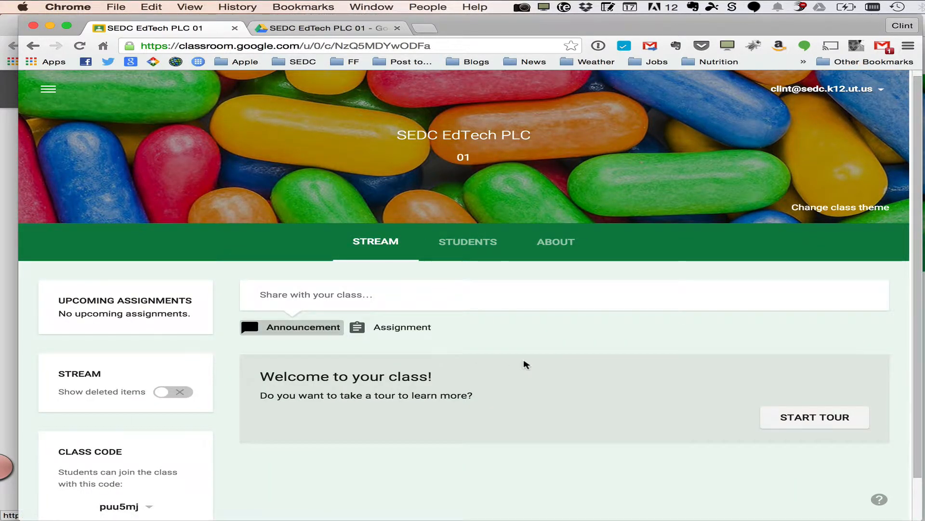
{"action": "scroll", "coordinate": [525, 365], "scroll_direction": "down", "scroll_amount": 3}
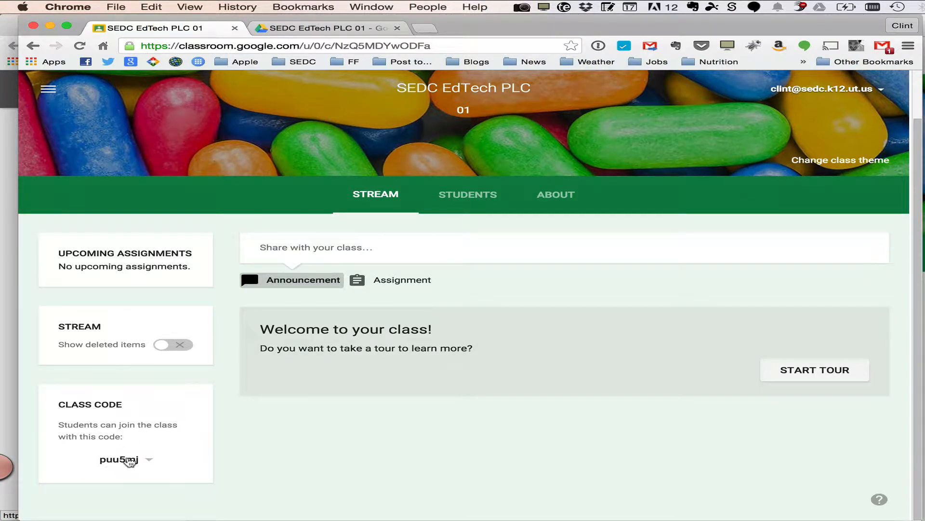
Review the class code's reset and disable options without changing them
{"action": "left_click", "coordinate": [149, 460]}
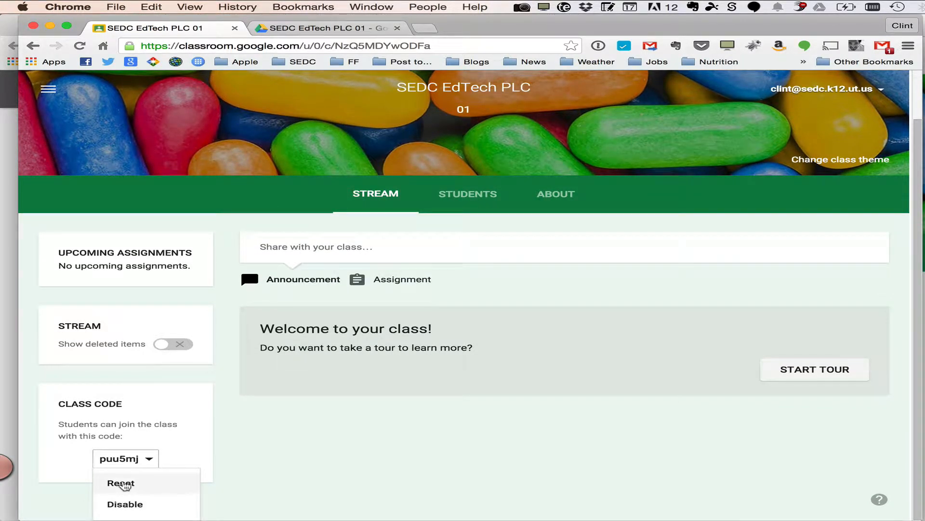
{"action": "left_click", "coordinate": [188, 435]}
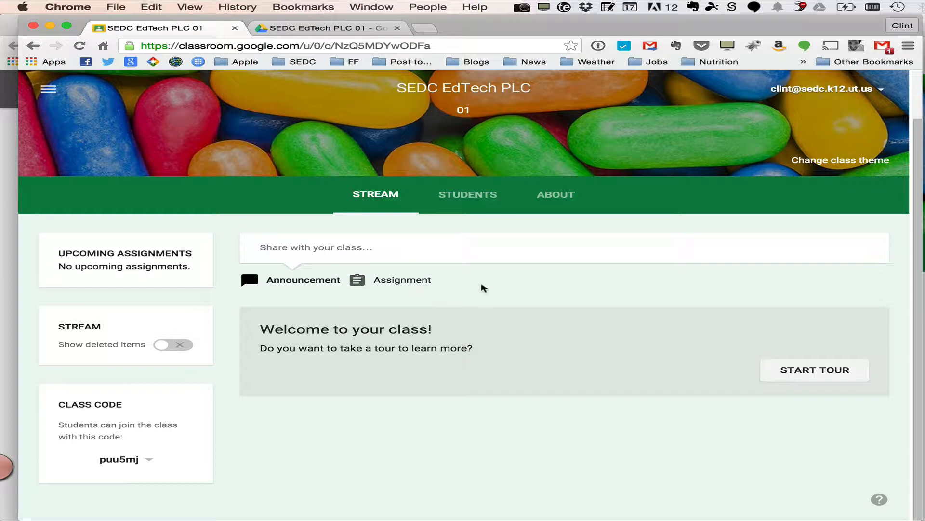
{"action": "scroll", "coordinate": [490, 282], "scroll_direction": "up", "scroll_amount": 2}
{"action": "scroll", "coordinate": [490, 283], "scroll_direction": "up", "scroll_amount": 2}
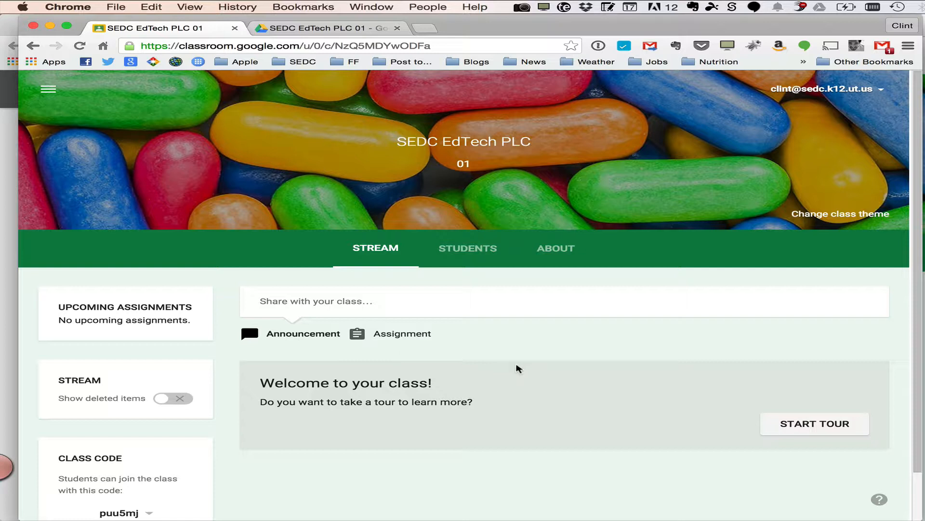
Post an announcement to SEDC EdTech PLC 01 reading Welcome to Google Classroom!
{"action": "left_click", "coordinate": [326, 298]}
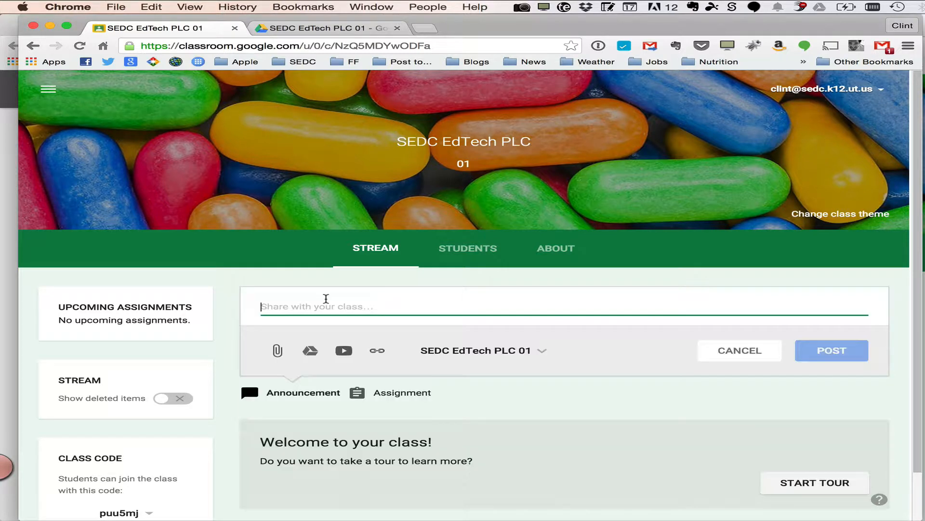
{"action": "left_click", "coordinate": [501, 356]}
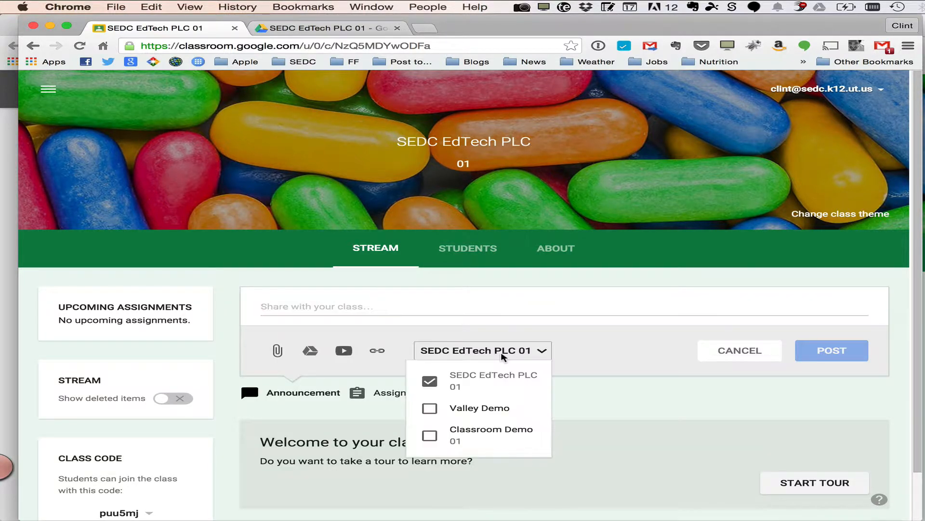
{"action": "left_click", "coordinate": [584, 345]}
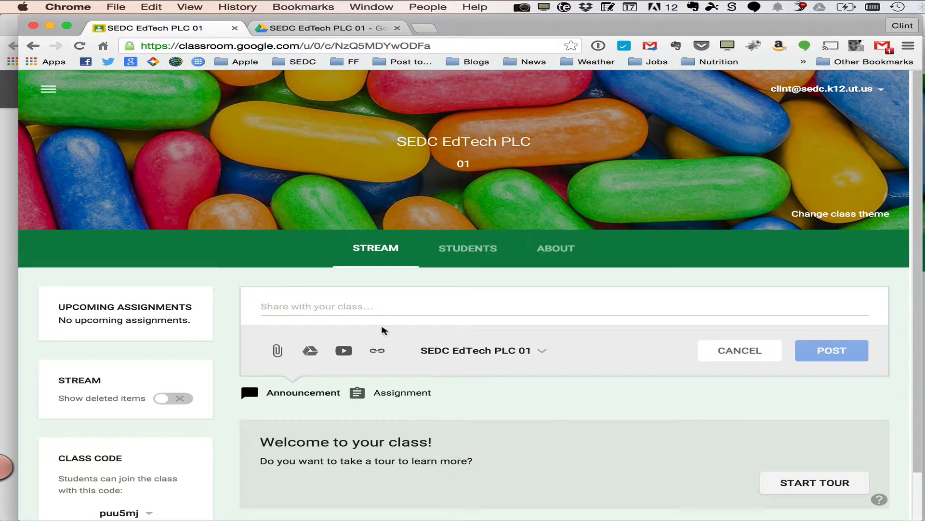
{"action": "left_click", "coordinate": [357, 306]}
{"action": "type", "text": "Welcom to"}
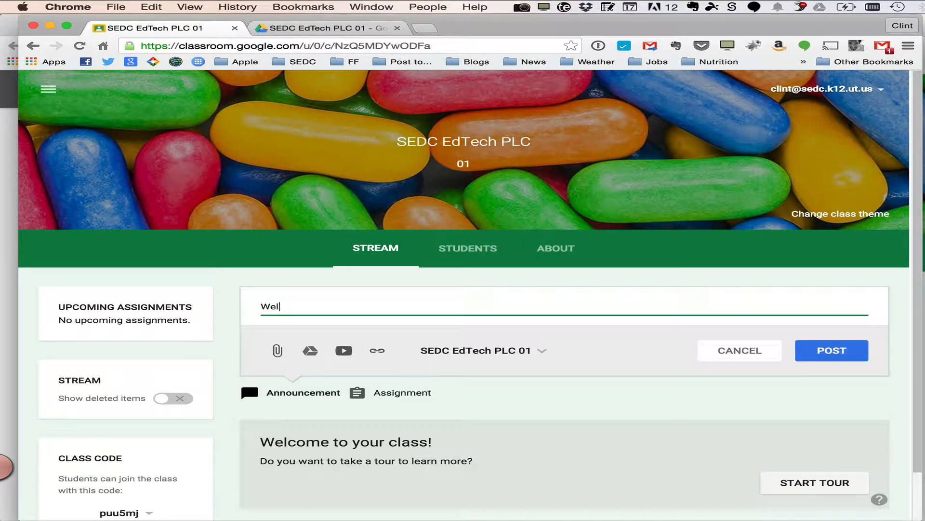
{"action": "key", "text": "BackSpace"}
{"action": "key", "text": "BackSpace"}
{"action": "key", "text": "BackSpace"}
{"action": "type", "text": "T"}
{"action": "key", "text": "BackSpace"}
{"action": "type", "text": "to Google Clas"}
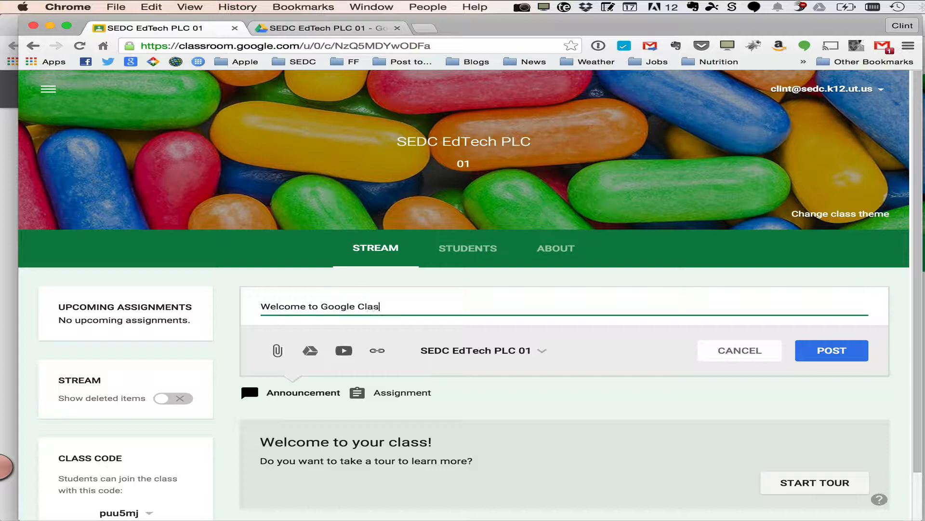
{"action": "type", "text": "sroom!"}
{"action": "left_click", "coordinate": [848, 354]}
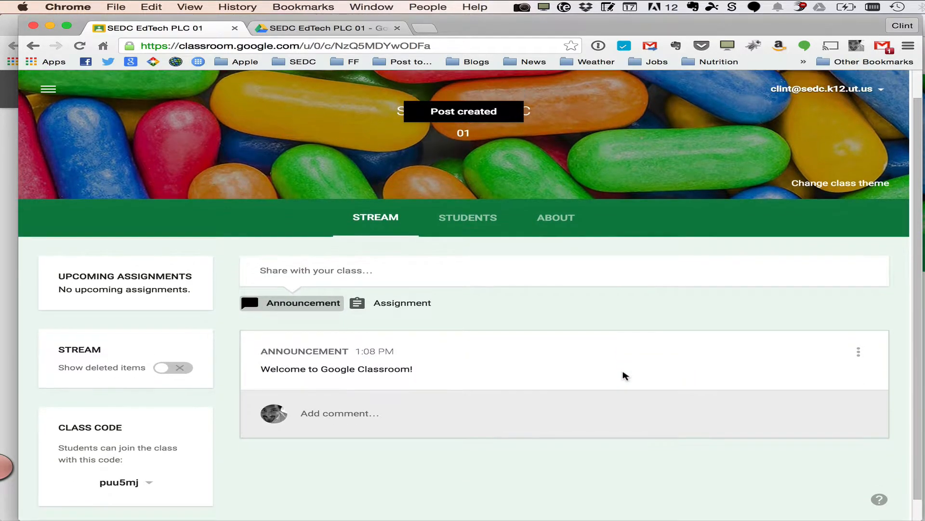
Edit the announcement to append Let me know your favorite Jelly Belly flavor. and save it
{"action": "scroll", "coordinate": [624, 374], "scroll_direction": "down", "scroll_amount": 1}
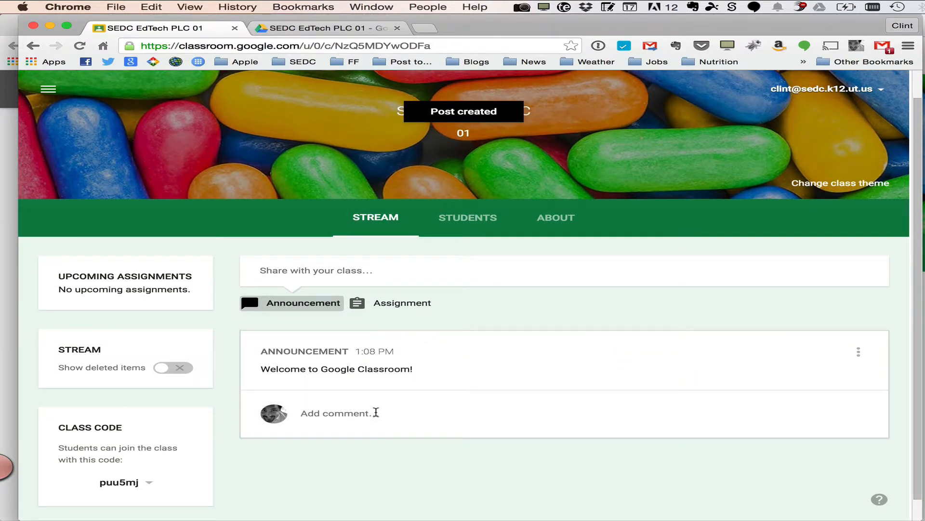
{"action": "left_click", "coordinate": [859, 352]}
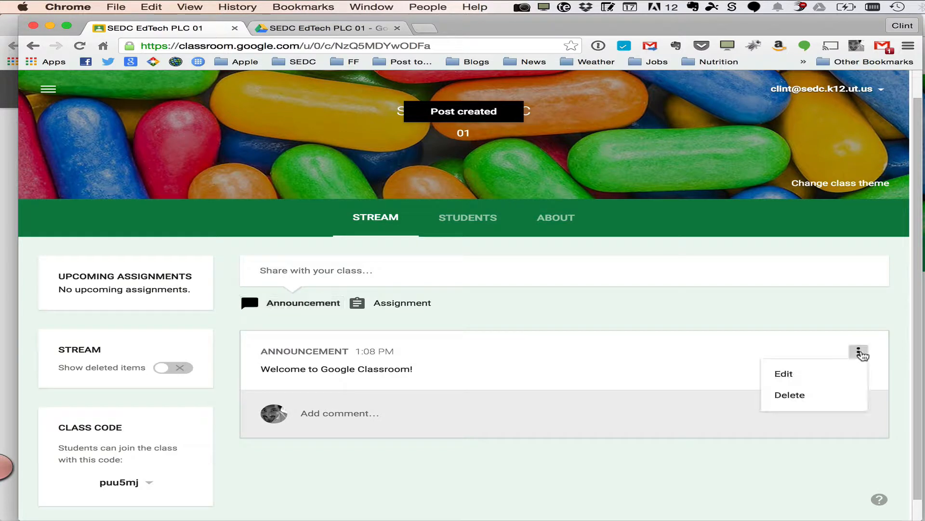
{"action": "left_click", "coordinate": [810, 375]}
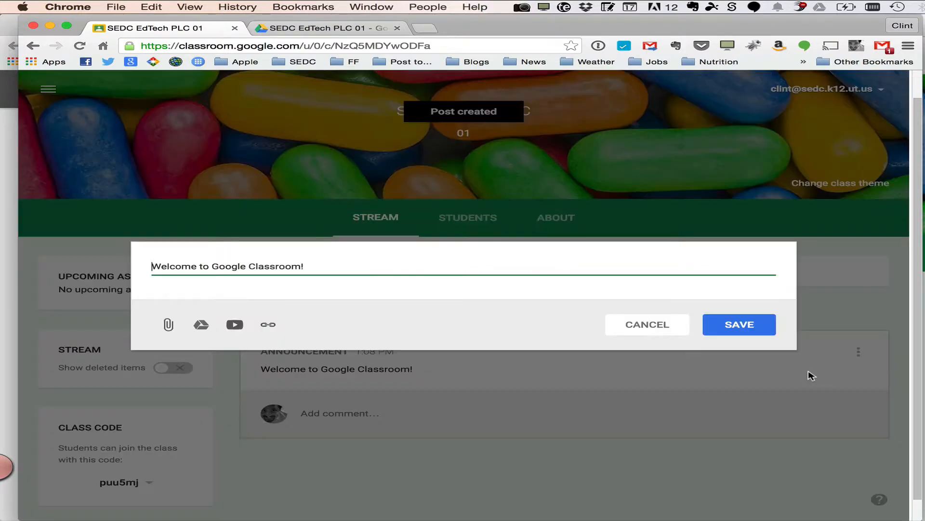
{"action": "left_click", "coordinate": [409, 268]}
{"action": "type", "text": "Let me know"}
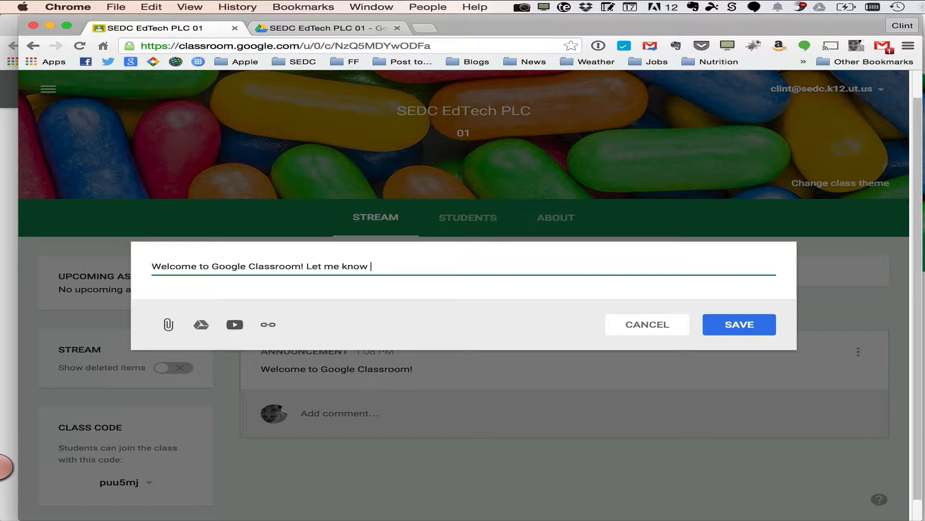
{"action": "type", "text": " your favorite Jelly Belly flav"}
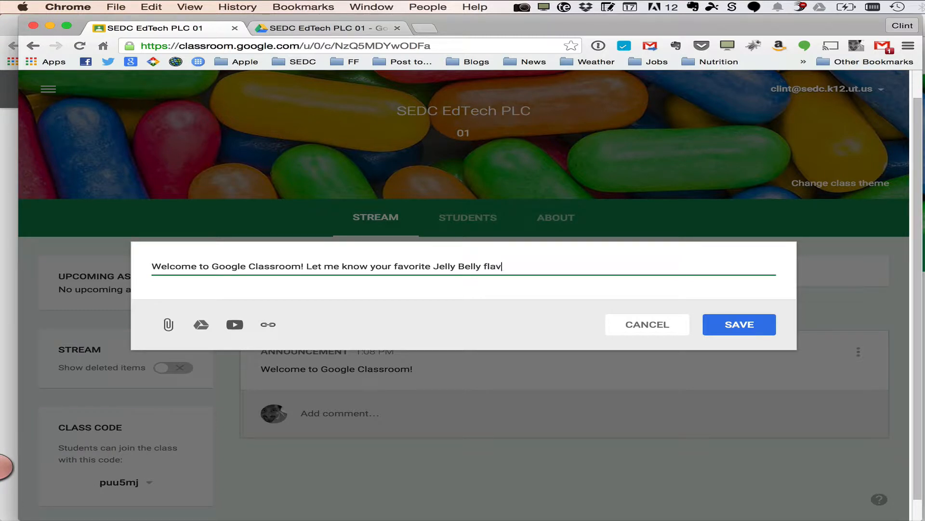
{"action": "type", "text": "or."}
{"action": "left_click", "coordinate": [756, 324]}
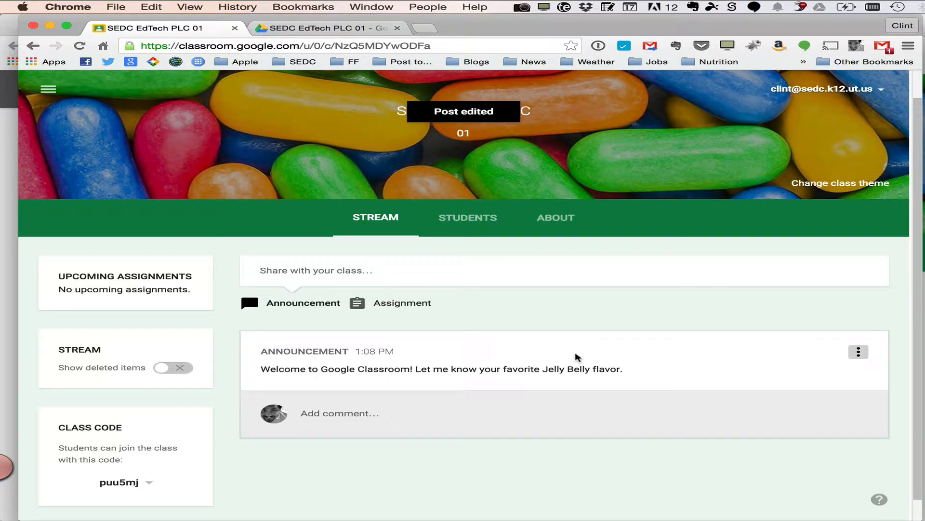
Switch to Firefox with the student account and load the newly posted stream item
{"action": "scroll", "coordinate": [486, 266], "scroll_direction": "up", "scroll_amount": 2}
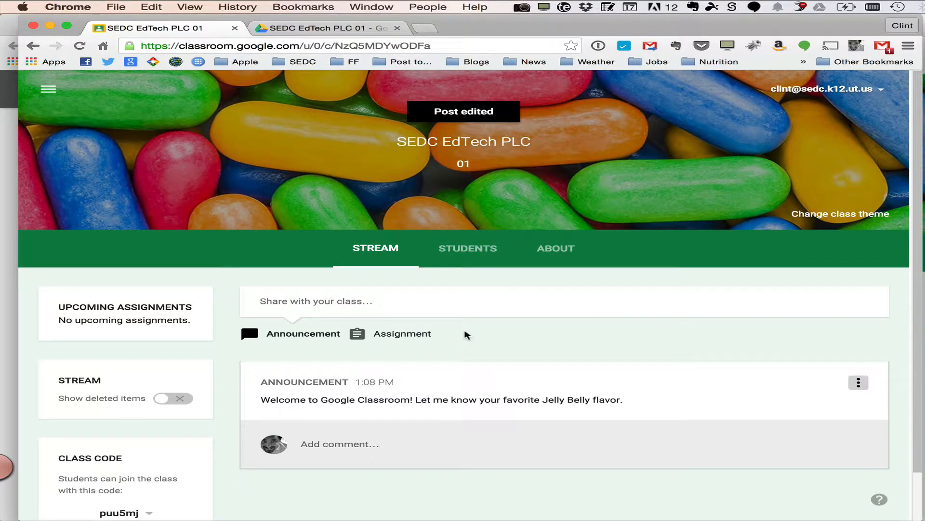
{"action": "key", "text": "super+Tab"}
{"action": "key", "text": "super+Tab"}
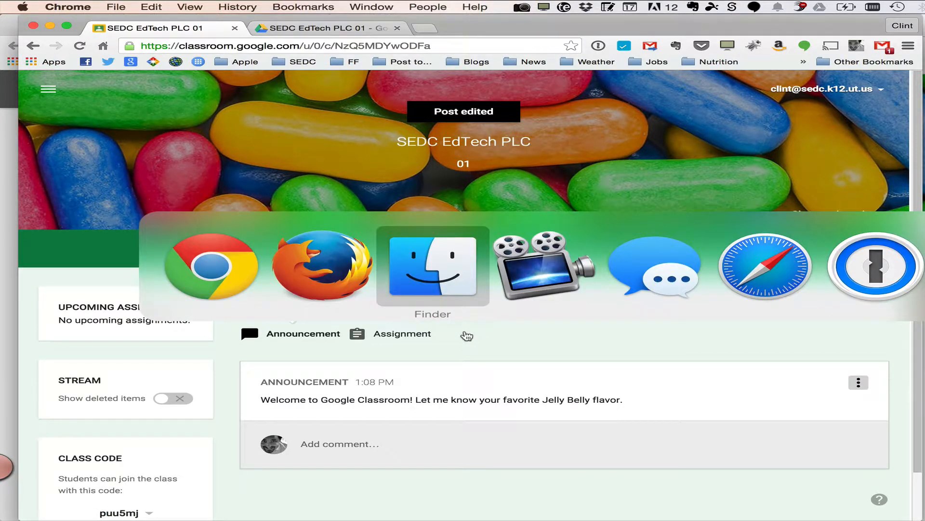
{"action": "key", "text": "super+shift+Tab"}
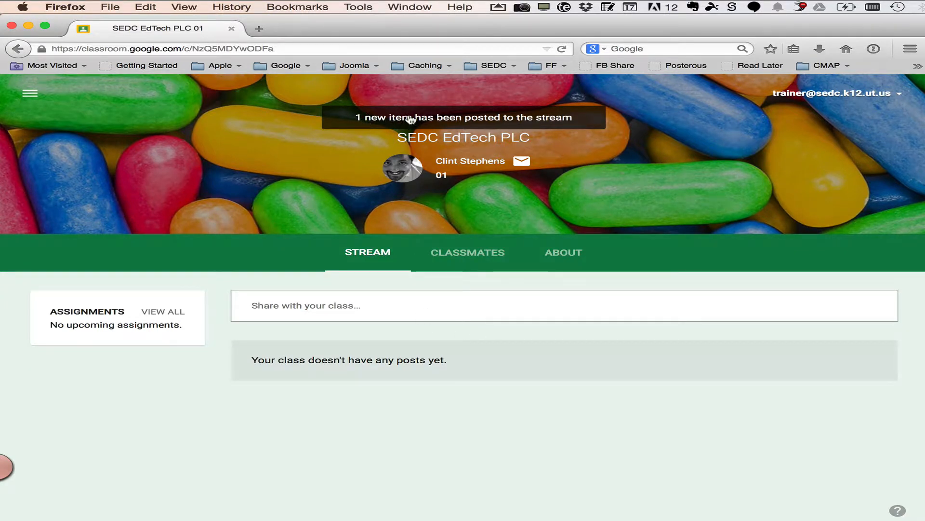
{"action": "left_click", "coordinate": [468, 117]}
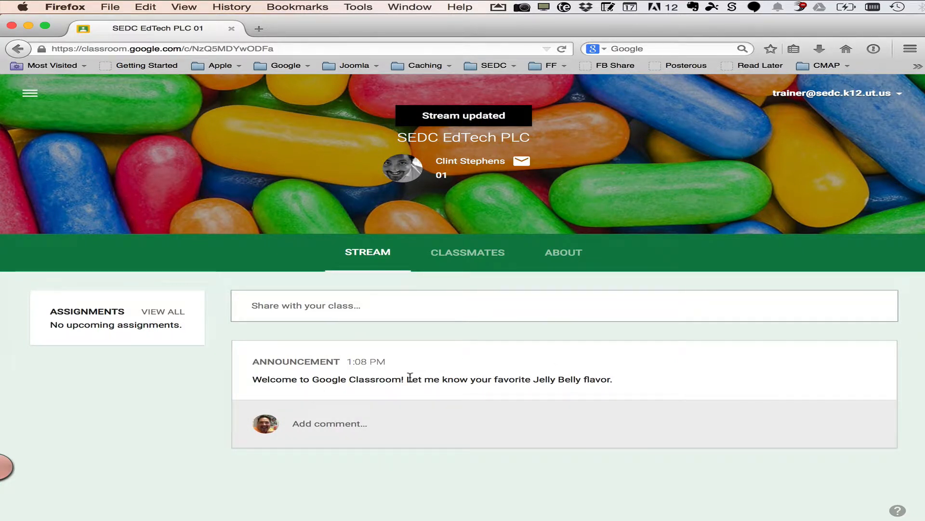
As the student, comment I like buttered popcorn. :) on the announcement and post it
{"action": "left_click", "coordinate": [339, 424]}
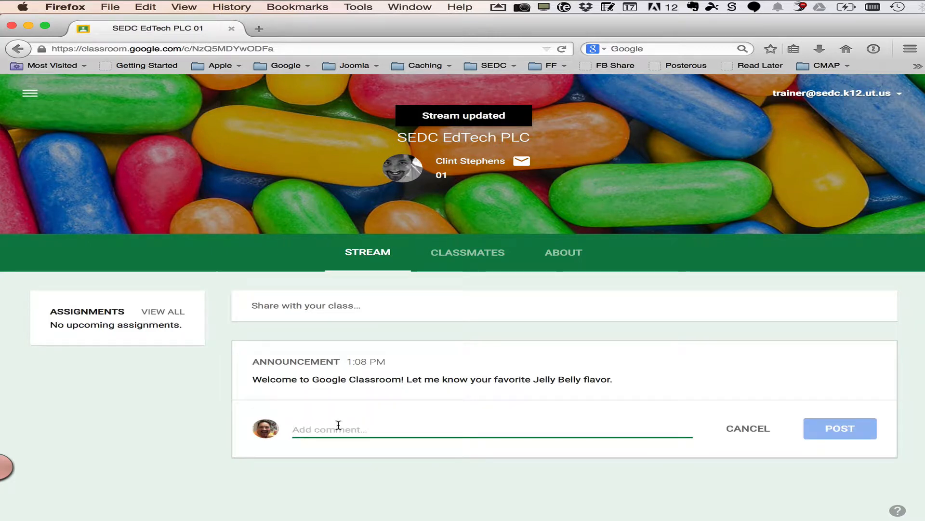
{"action": "type", "text": "I like"}
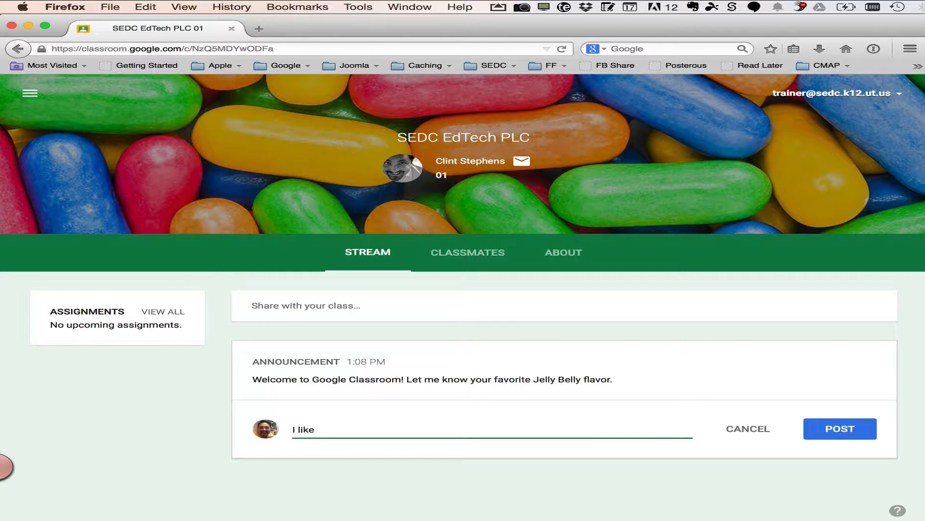
{"action": "type", "text": " buttered popcorn. :)"}
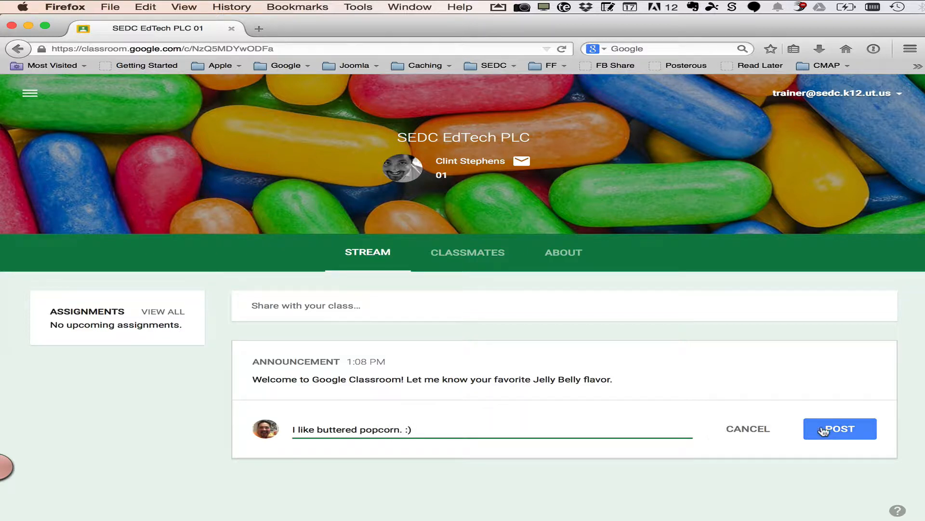
{"action": "left_click", "coordinate": [841, 429]}
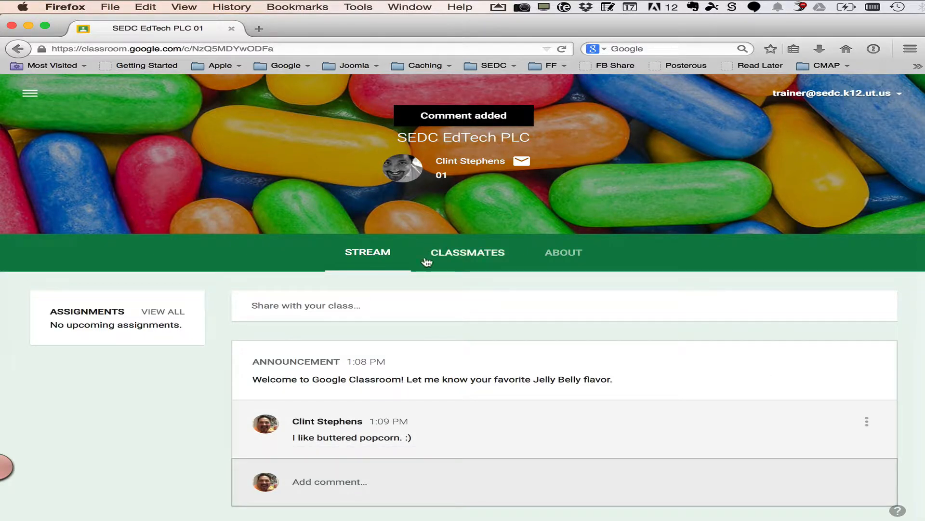
Switch back to the teacher's Chrome window and review the options available on the student's comment
{"action": "key", "text": "super+Tab"}
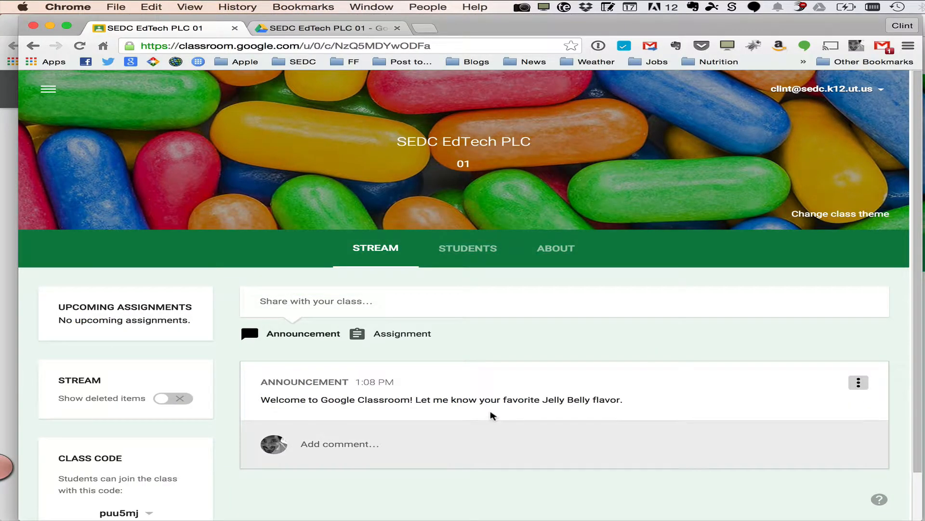
{"action": "scroll", "coordinate": [491, 415], "scroll_direction": "down", "scroll_amount": 1}
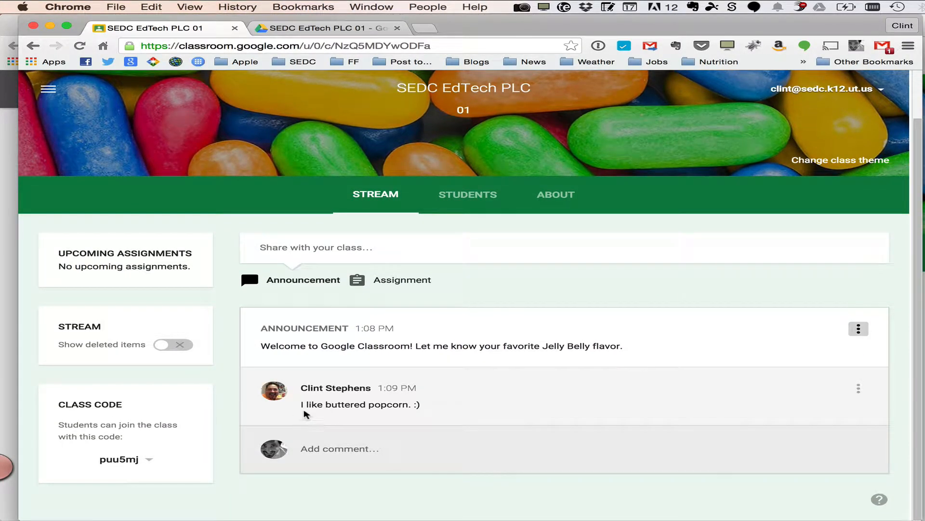
{"action": "mouse_move", "coordinate": [429, 400]}
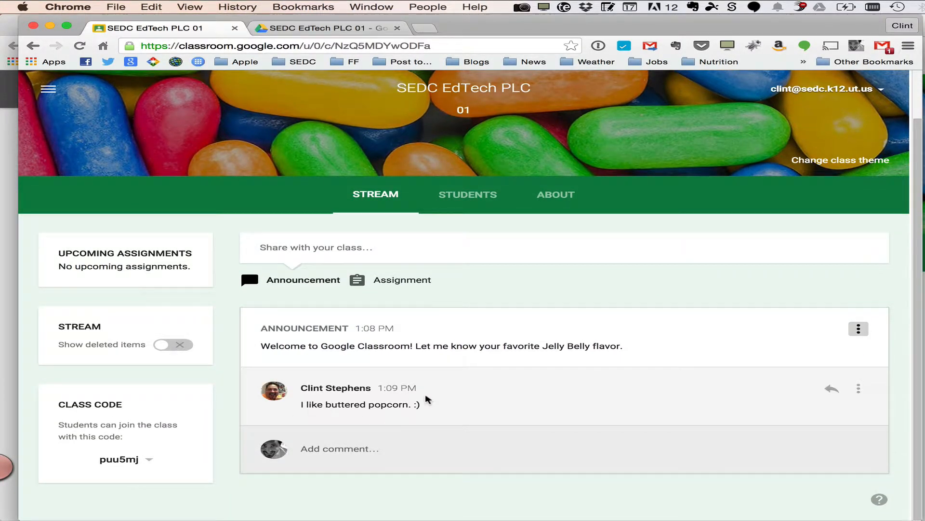
{"action": "left_click", "coordinate": [859, 389]}
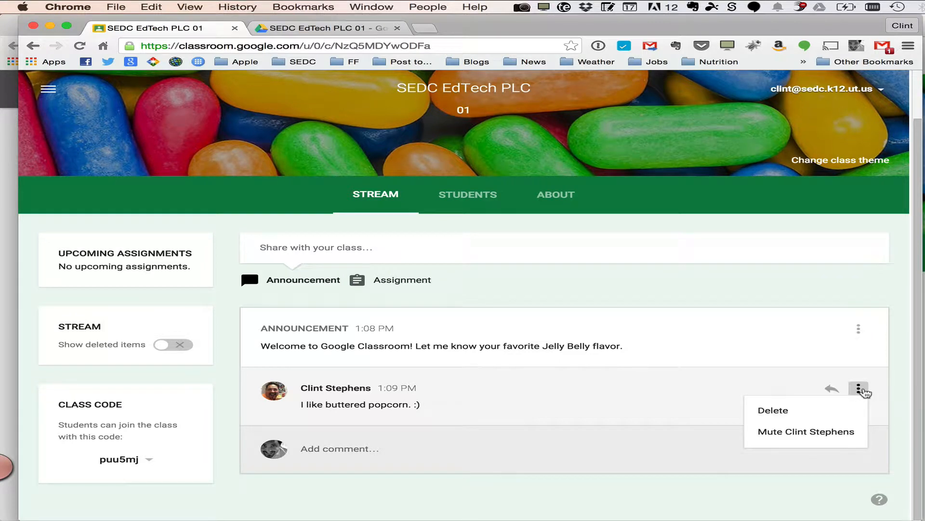
{"action": "left_click", "coordinate": [775, 383]}
{"action": "scroll", "coordinate": [774, 381], "scroll_direction": "up", "scroll_amount": 2}
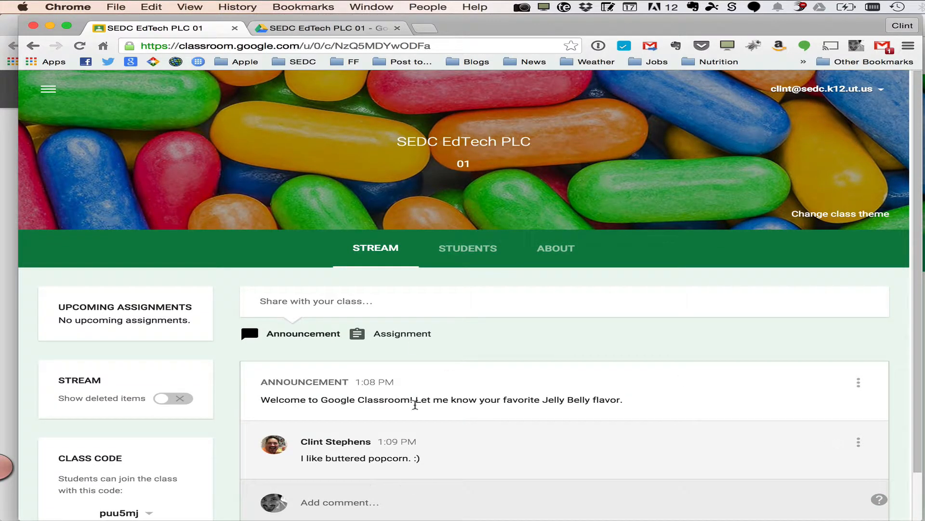
{"action": "scroll", "coordinate": [453, 474], "scroll_direction": "down", "scroll_amount": 2}
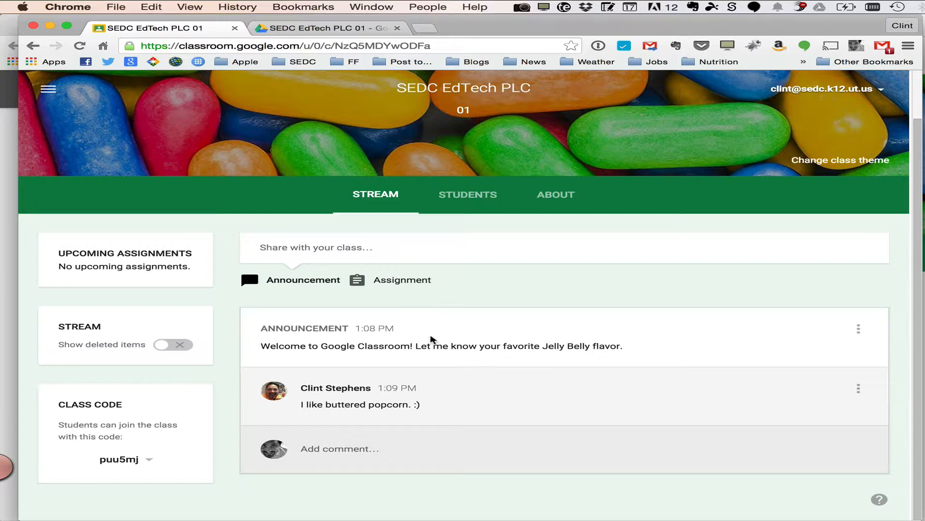
{"action": "scroll", "coordinate": [431, 340], "scroll_direction": "up", "scroll_amount": 1}
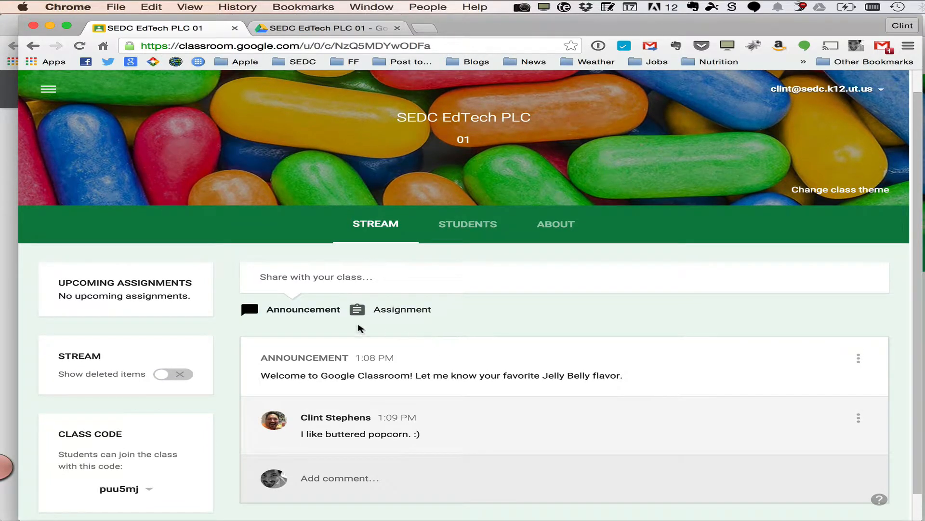
Start a new assignment titled SAGE Formative Debrief
{"action": "left_click", "coordinate": [411, 311]}
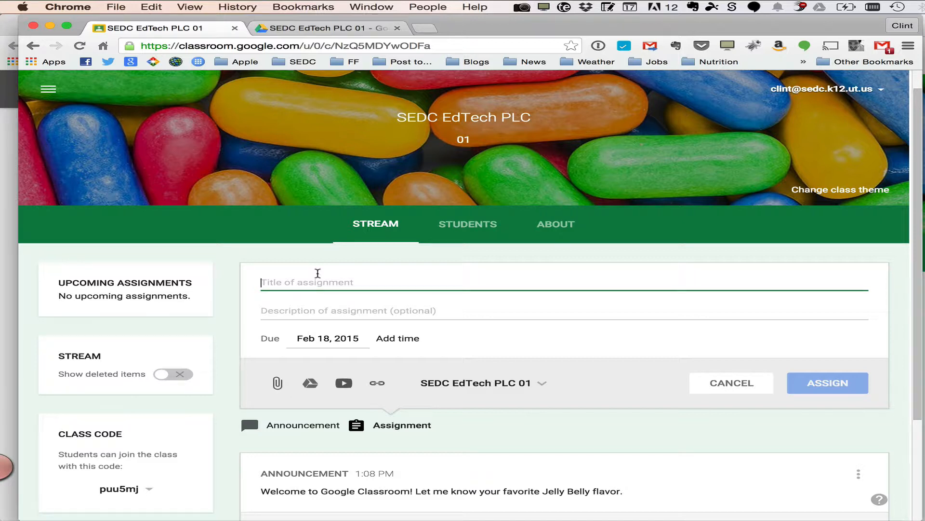
{"action": "type", "text": "SAGE Formative"}
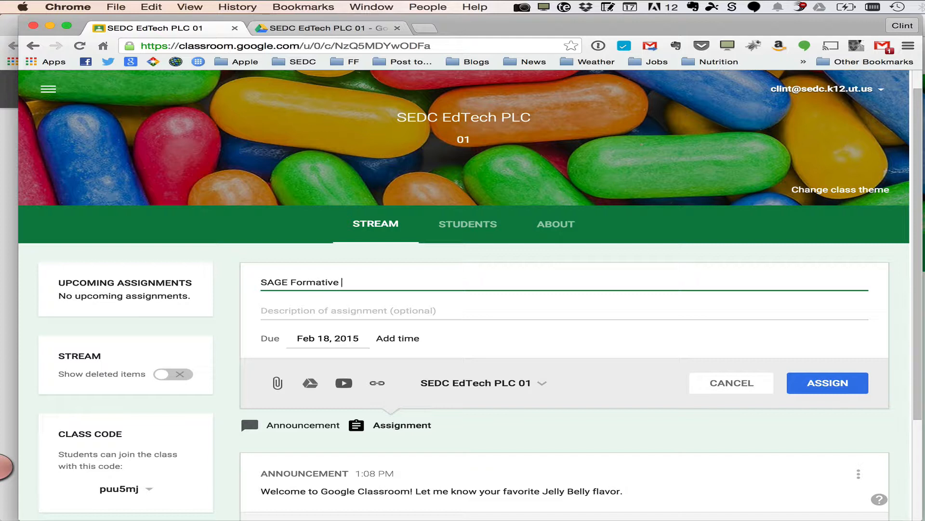
{"action": "type", "text": " Debrief"}
Enter the assignment description: Please take a few moments to reflect on your experience with using the SAGE Formative Assessment tool
{"action": "left_click", "coordinate": [311, 312]}
{"action": "type", "text": "Pleae t"}
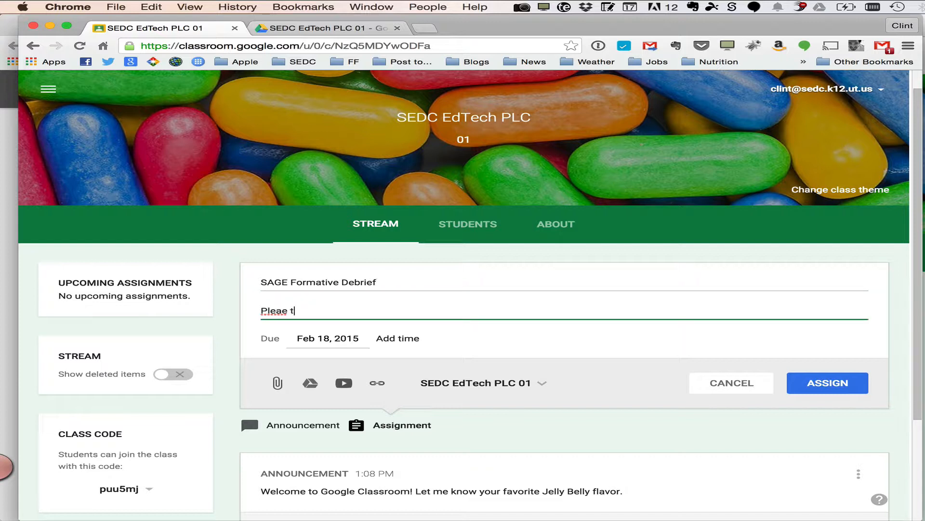
{"action": "key", "text": "BackSpace"}
{"action": "key", "text": "BackSpace"}
{"action": "key", "text": "BackSpace"}
{"action": "type", "text": "se take a few mom"}
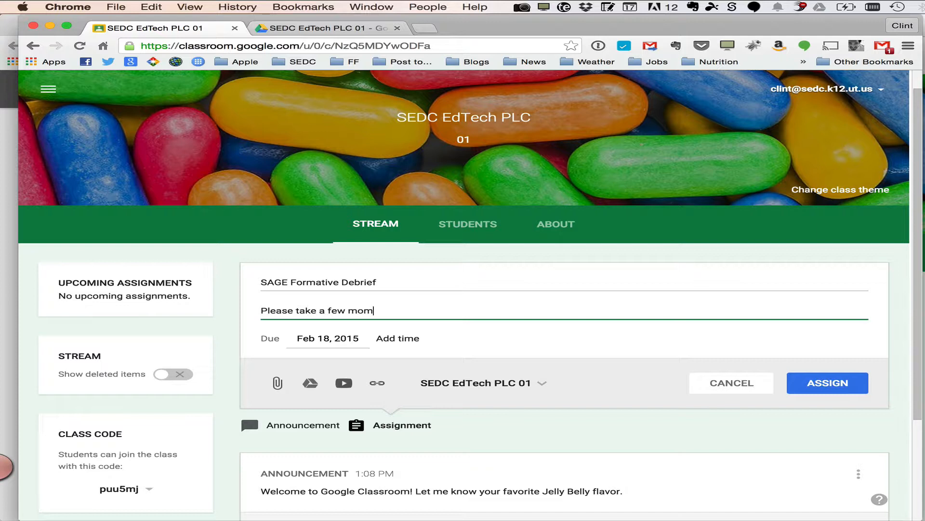
{"action": "type", "text": "em"}
{"action": "type", "text": "ts to"}
{"action": "type", "text": " reflect"}
{"action": "type", "text": " on your exper"}
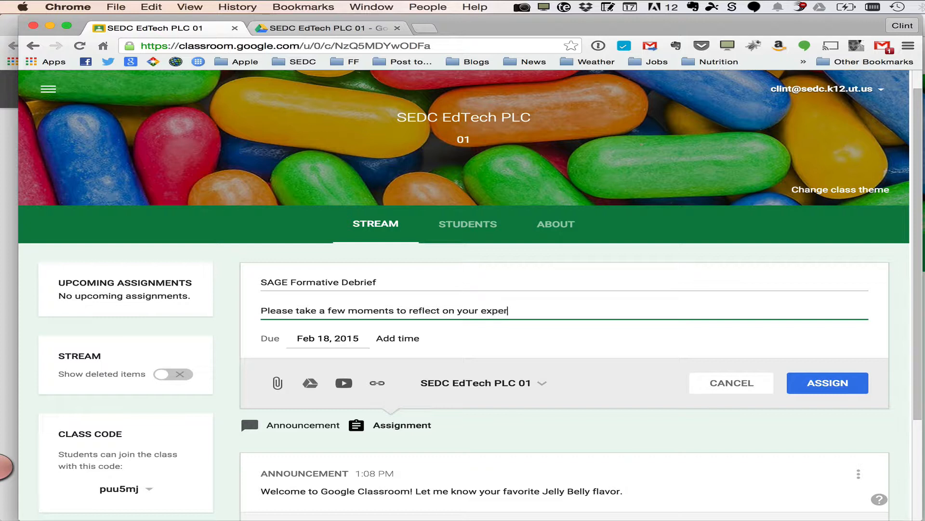
{"action": "type", "text": "ience with using the SAGE"}
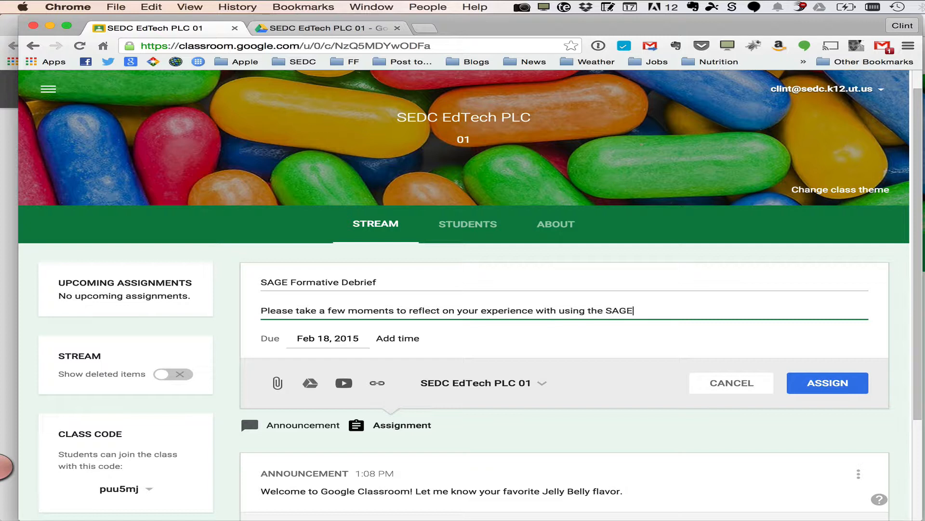
{"action": "type", "text": " Formative Assessment tool."}
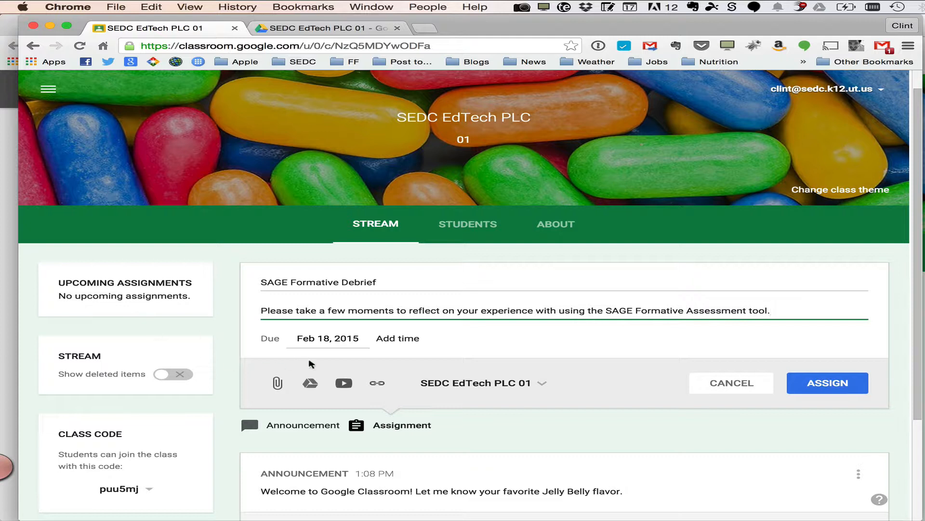
Set the assignment due date to Feb 24, 2015 and the due time to 5:00 PM
{"action": "left_click", "coordinate": [327, 338]}
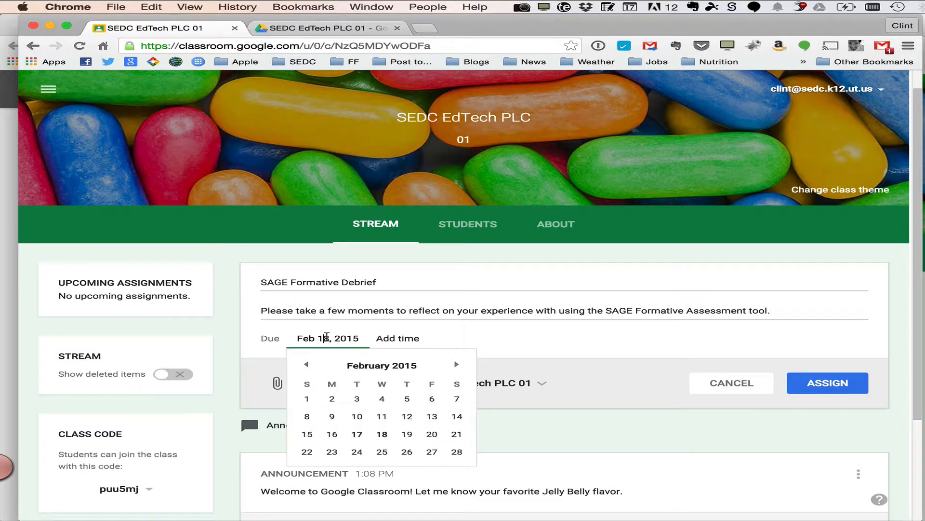
{"action": "left_click", "coordinate": [357, 452]}
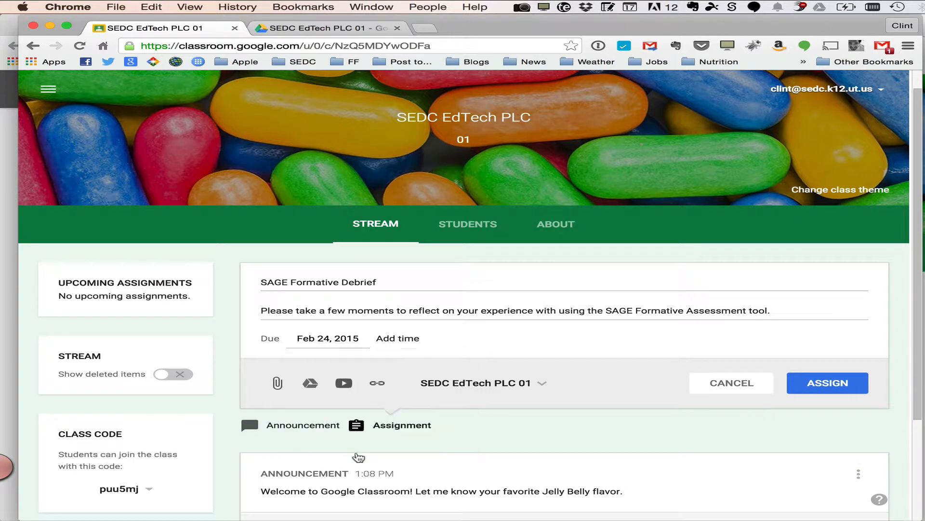
{"action": "left_click", "coordinate": [410, 338]}
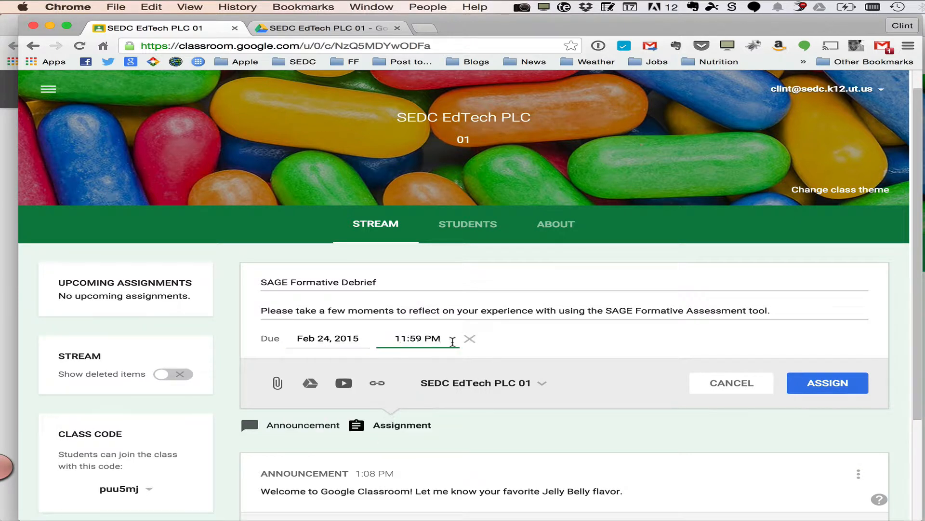
{"action": "left_click", "coordinate": [407, 338]}
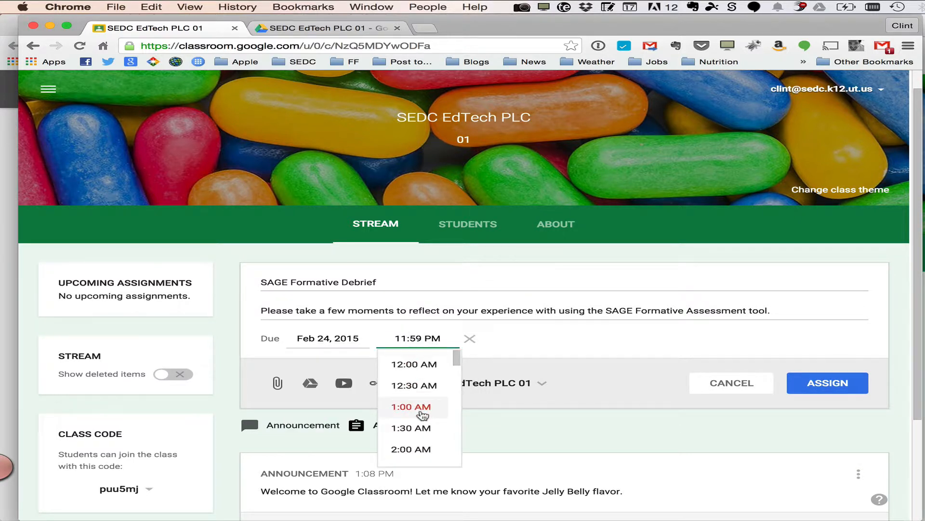
{"action": "scroll", "coordinate": [423, 414], "scroll_direction": "down", "scroll_amount": 2}
{"action": "scroll", "coordinate": [423, 413], "scroll_direction": "up", "scroll_amount": 3}
{"action": "scroll", "coordinate": [423, 415], "scroll_direction": "down", "scroll_amount": 12}
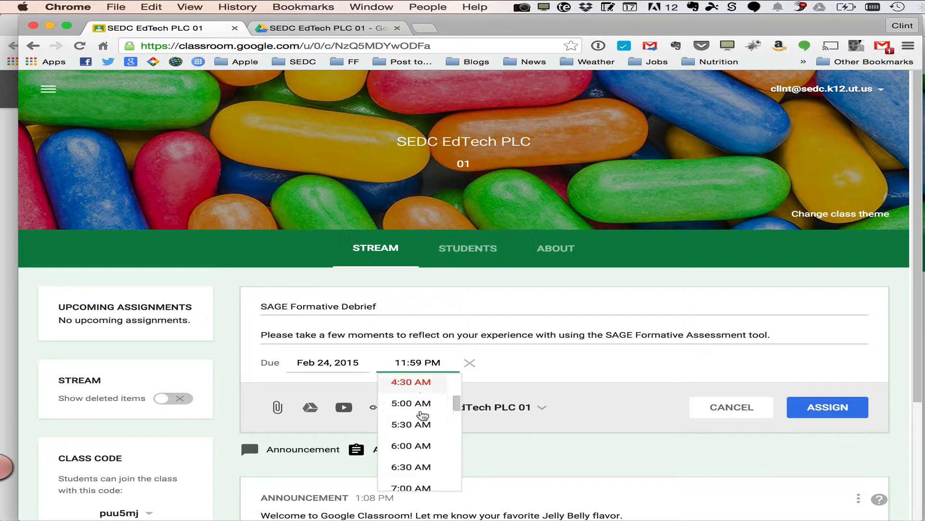
{"action": "scroll", "coordinate": [423, 414], "scroll_direction": "down", "scroll_amount": 18}
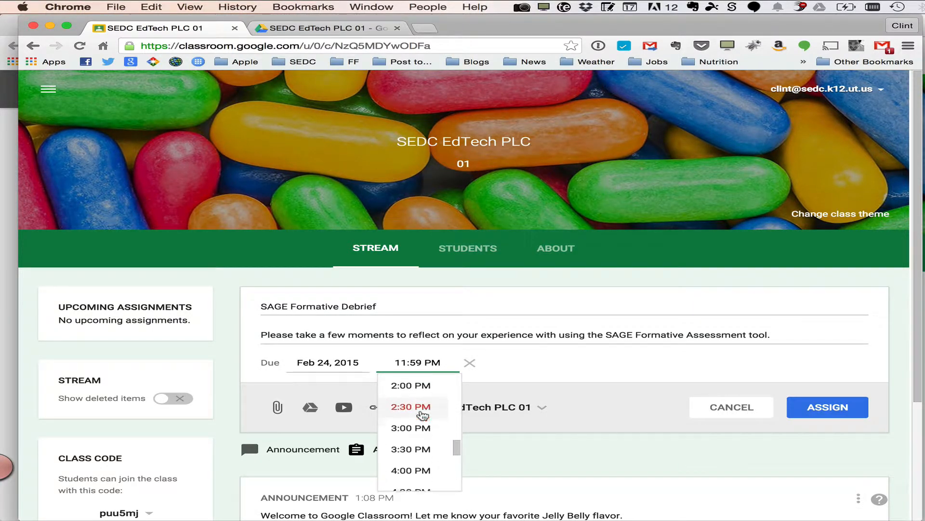
{"action": "scroll", "coordinate": [422, 414], "scroll_direction": "down", "scroll_amount": 1}
{"action": "left_click", "coordinate": [423, 414]}
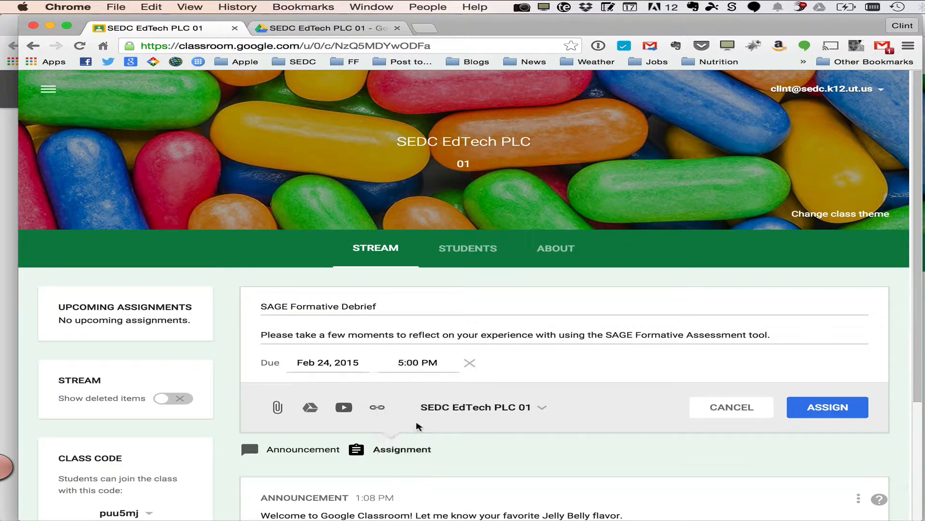
Attach the SAGE Formative Debrief Google Doc from Drive, found by searching for sage
{"action": "scroll", "coordinate": [513, 362], "scroll_direction": "down", "scroll_amount": 1}
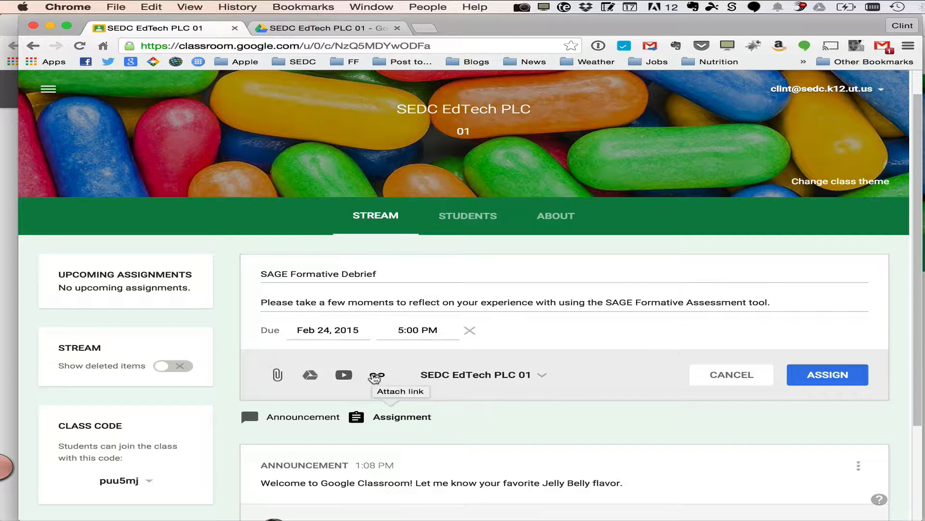
{"action": "left_click", "coordinate": [310, 375]}
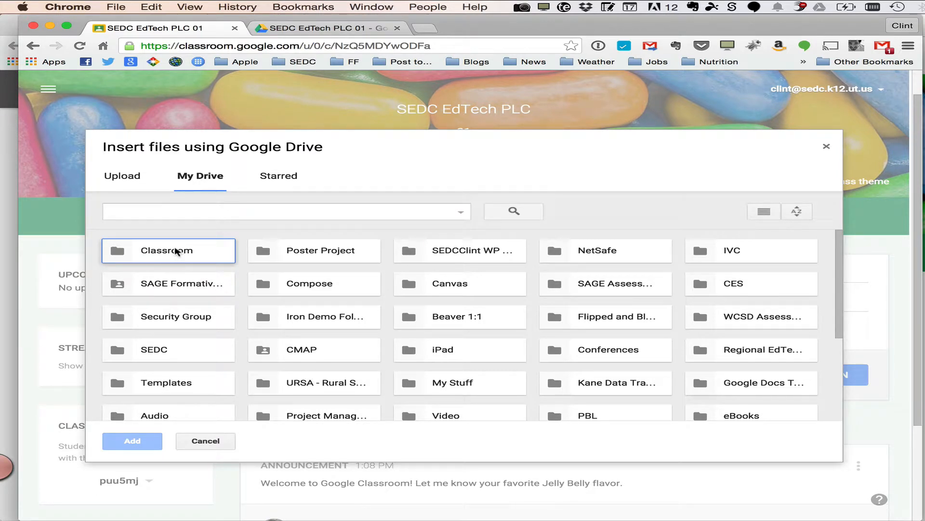
{"action": "left_click", "coordinate": [225, 212]}
{"action": "type", "text": "sage"}
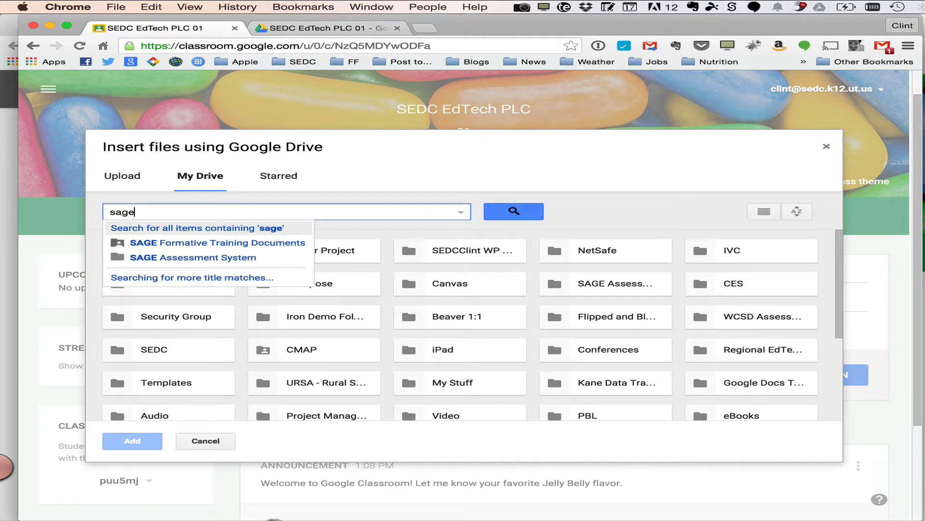
{"action": "key", "text": "Return"}
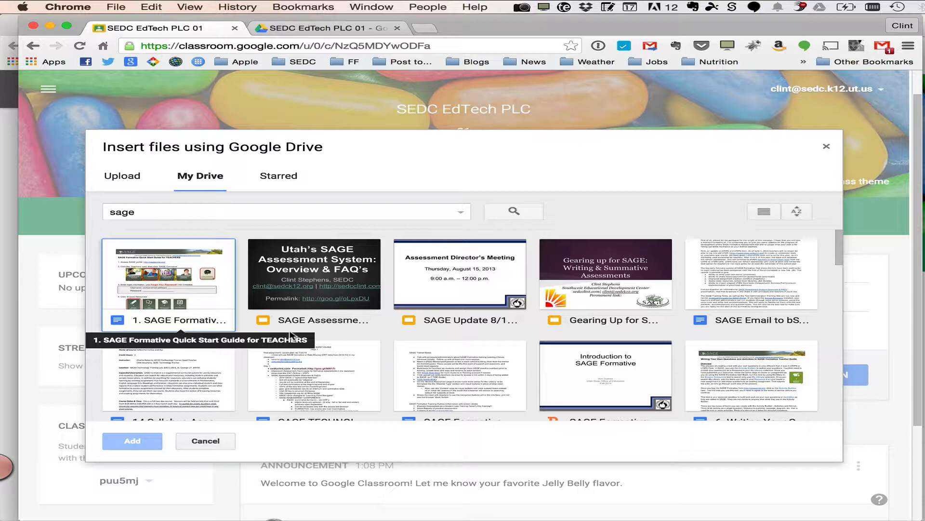
{"action": "scroll", "coordinate": [279, 385], "scroll_direction": "down", "scroll_amount": 3}
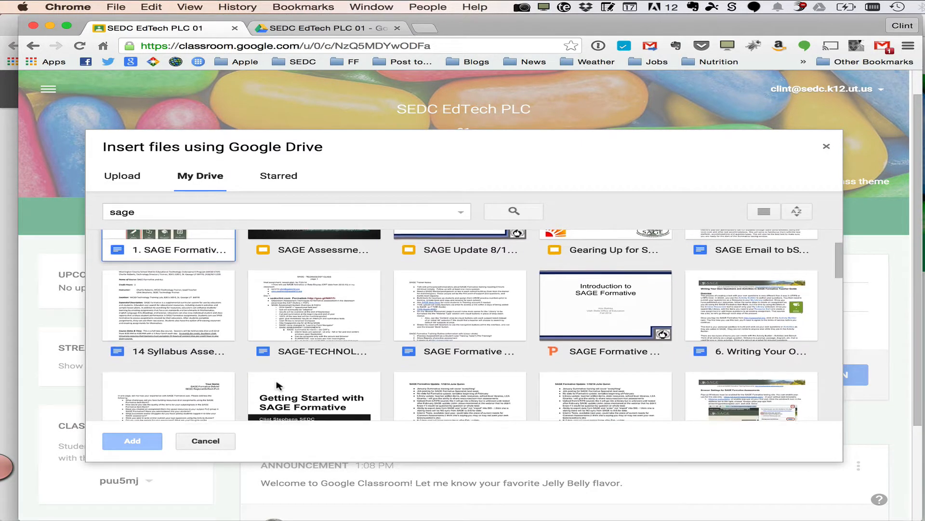
{"action": "scroll", "coordinate": [279, 384], "scroll_direction": "down", "scroll_amount": 2}
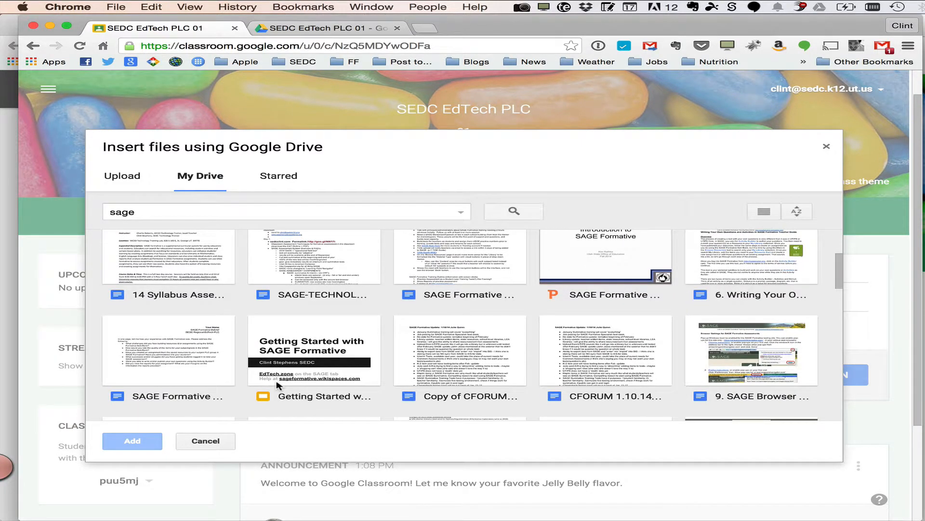
{"action": "left_click", "coordinate": [211, 366]}
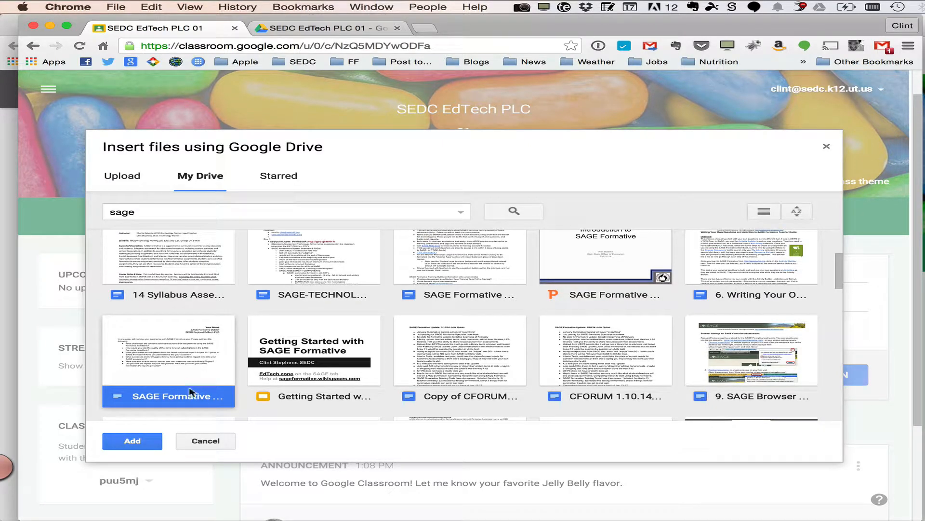
{"action": "left_click", "coordinate": [133, 441]}
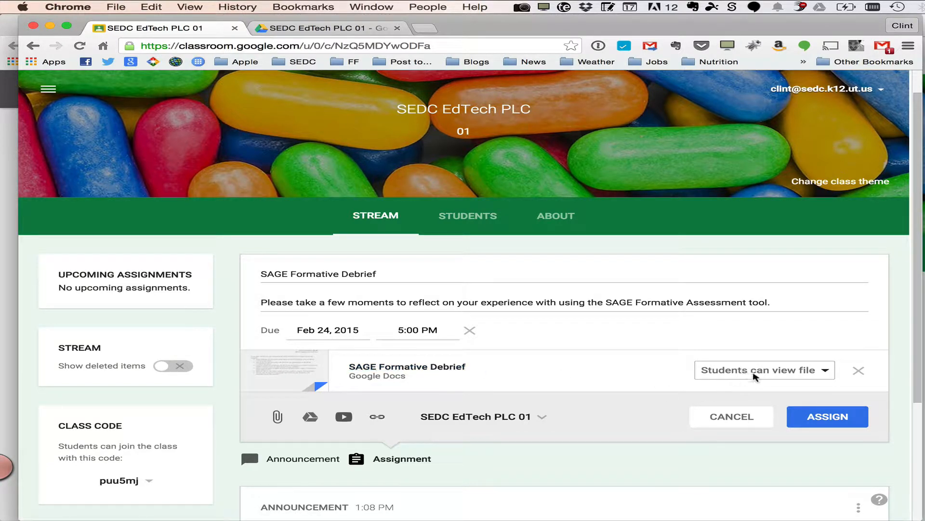
Set the attached document to make a copy for each student and assign the assignment
{"action": "left_click", "coordinate": [782, 373]}
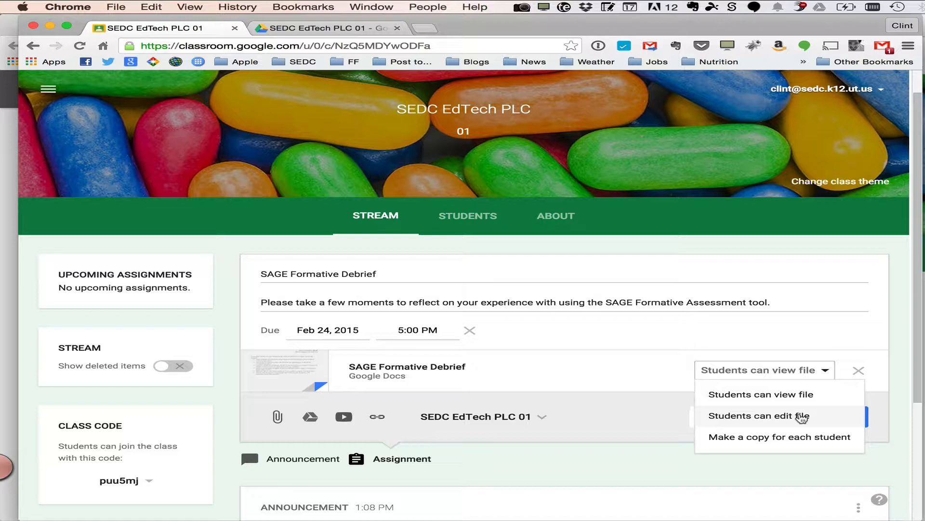
{"action": "left_click", "coordinate": [775, 440]}
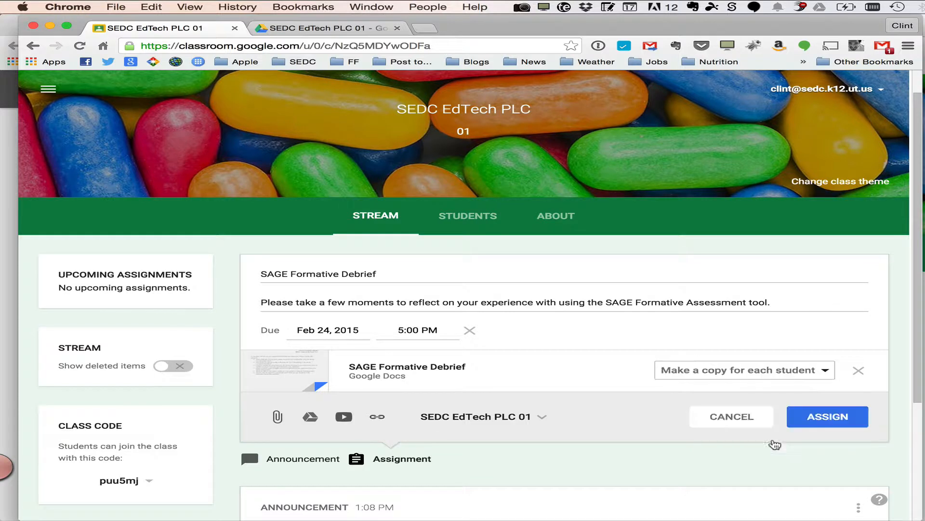
{"action": "left_click", "coordinate": [827, 418]}
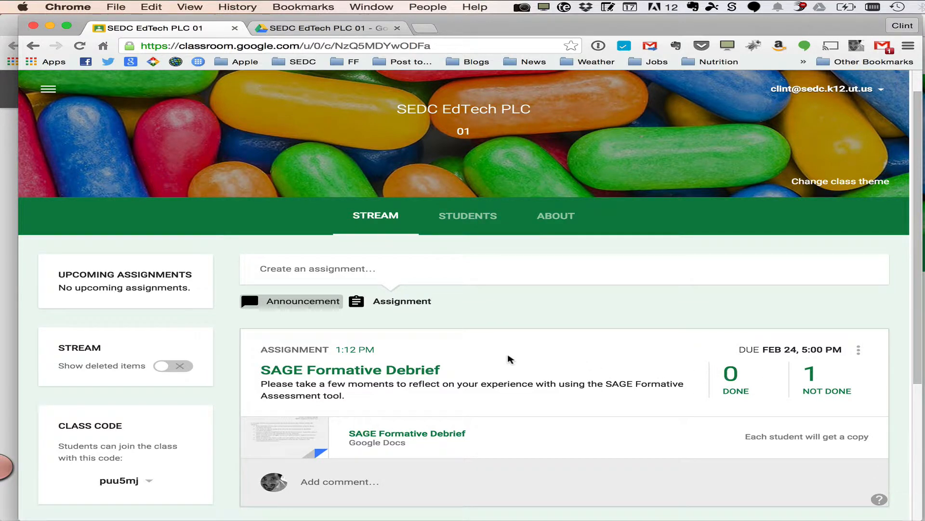
Switch to the student's Firefox window and reload the class stream to load the new assignment
{"action": "key", "text": "super+Tab"}
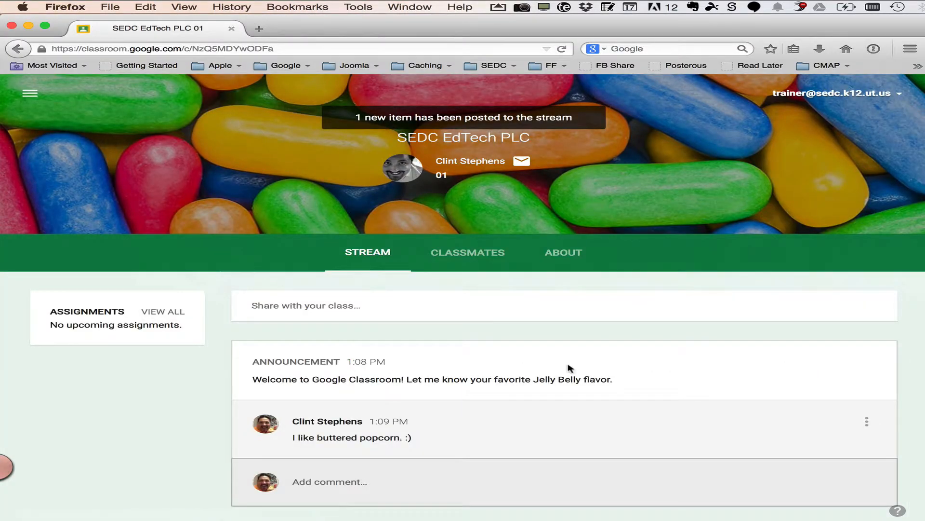
{"action": "scroll", "coordinate": [586, 372], "scroll_direction": "down", "scroll_amount": 1}
{"action": "scroll", "coordinate": [586, 373], "scroll_direction": "up", "scroll_amount": 1}
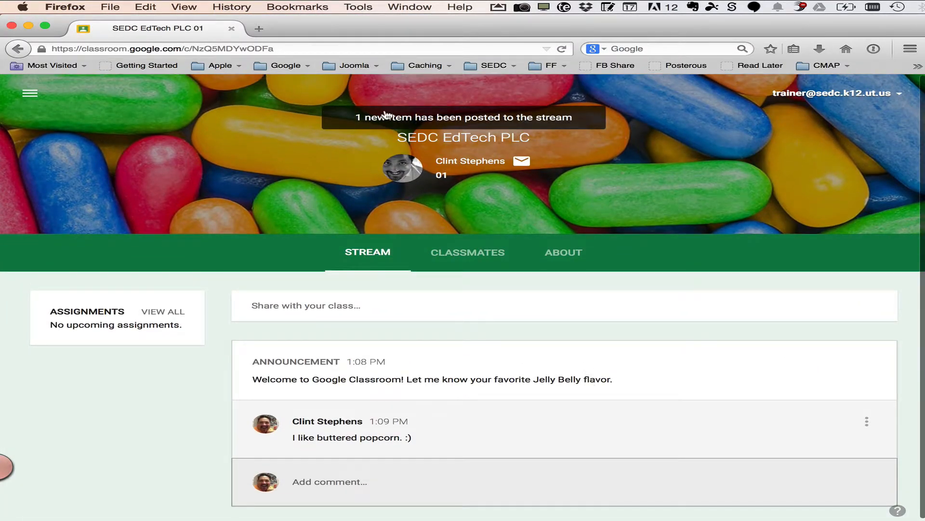
{"action": "left_click", "coordinate": [563, 50]}
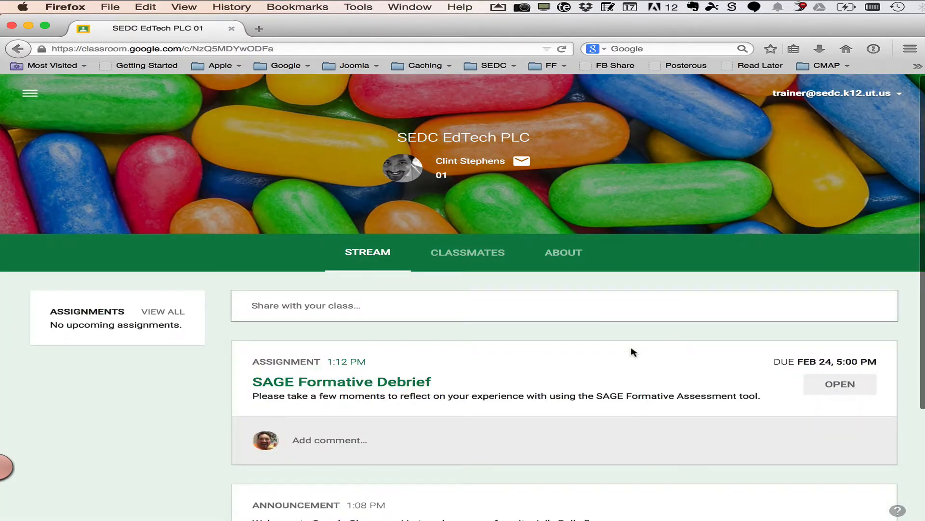
{"action": "scroll", "coordinate": [646, 408], "scroll_direction": "down", "scroll_amount": 2}
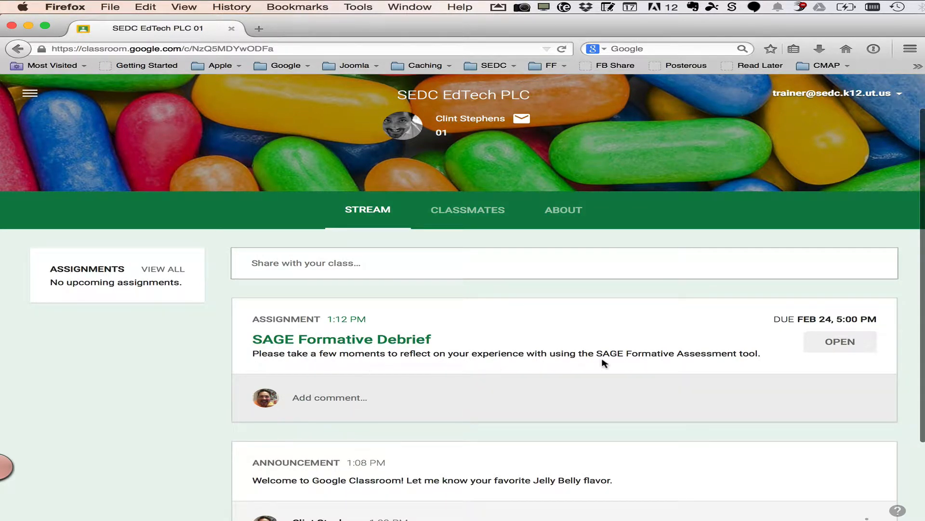
Open the assignment as the student and review the Add and Create options for submitting work
{"action": "left_click", "coordinate": [850, 341]}
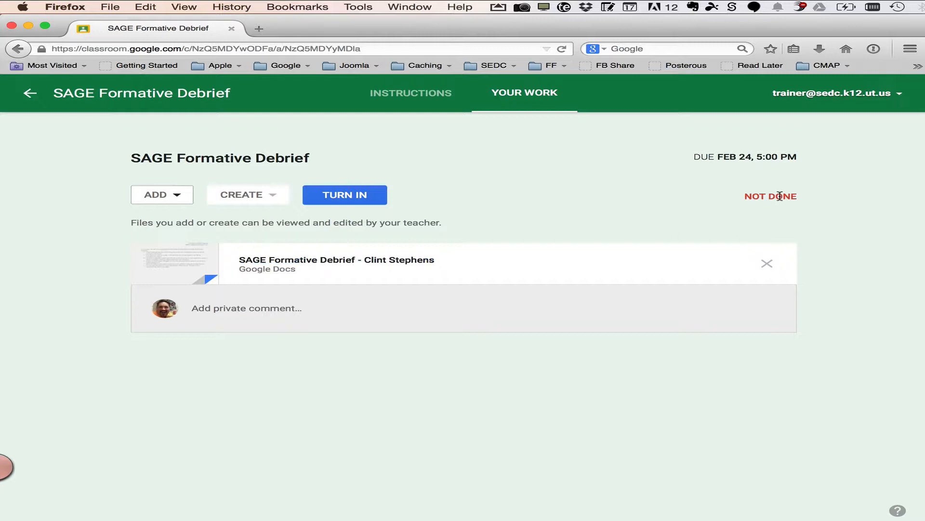
{"action": "left_click", "coordinate": [182, 196]}
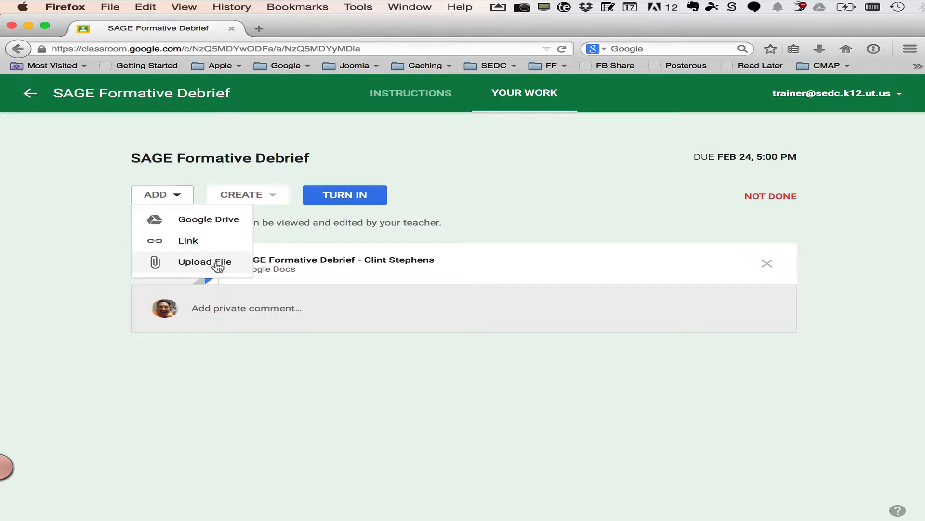
{"action": "left_click", "coordinate": [273, 194]}
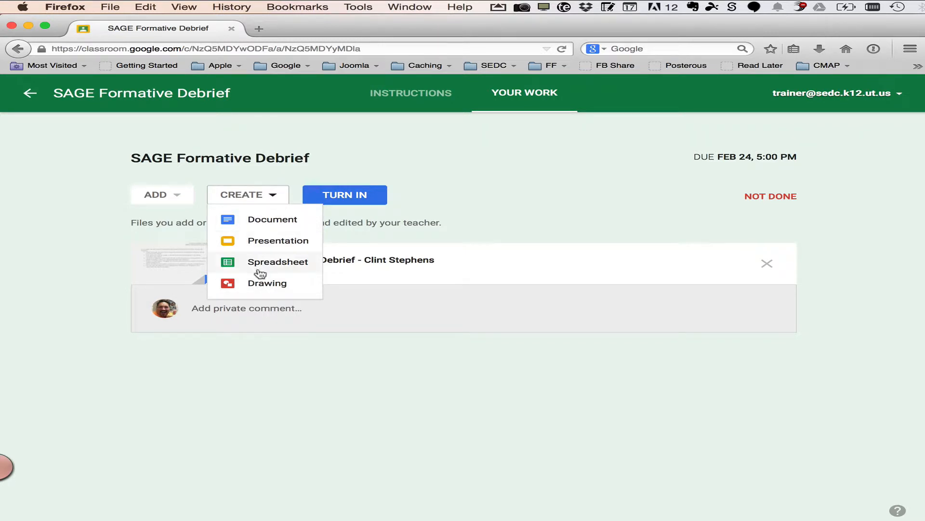
{"action": "left_click", "coordinate": [409, 213]}
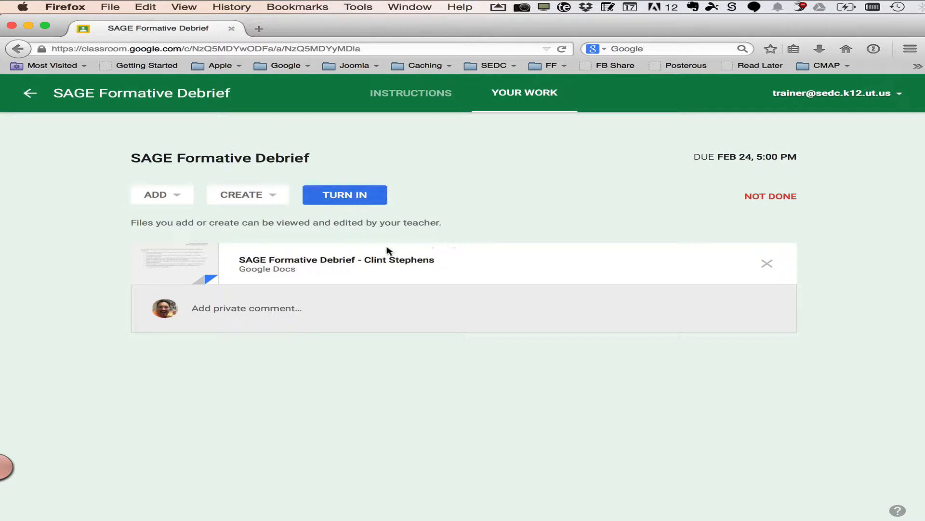
Open the student's copy of the attached document and replace the Your Name heading with the student's name
{"action": "left_click", "coordinate": [346, 261]}
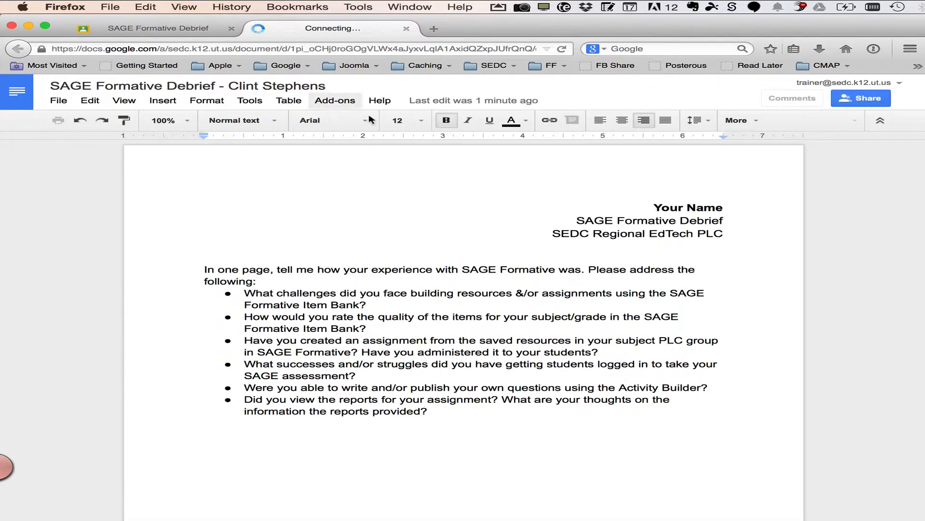
{"action": "double_click", "coordinate": [671, 207]}
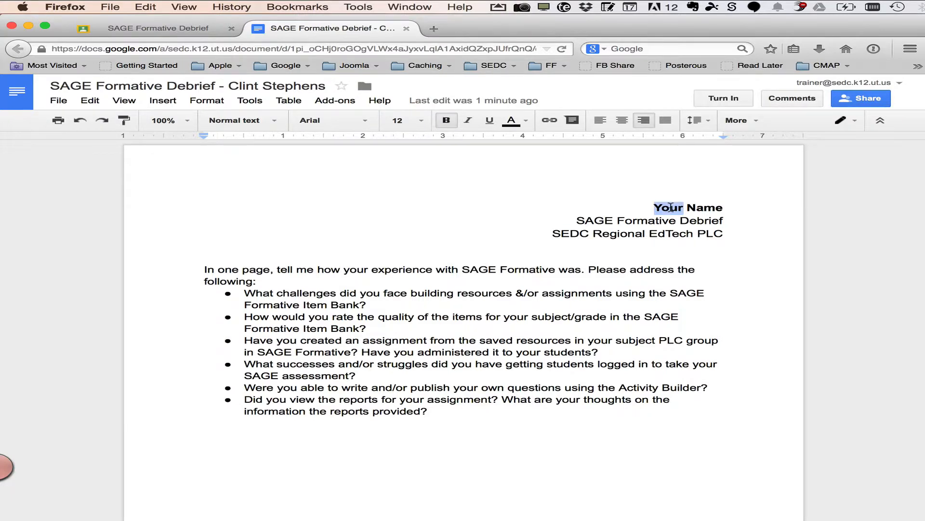
{"action": "left_click_drag", "start_coordinate": [671, 207], "coordinate": [692, 207]}
{"action": "type", "text": "C"}
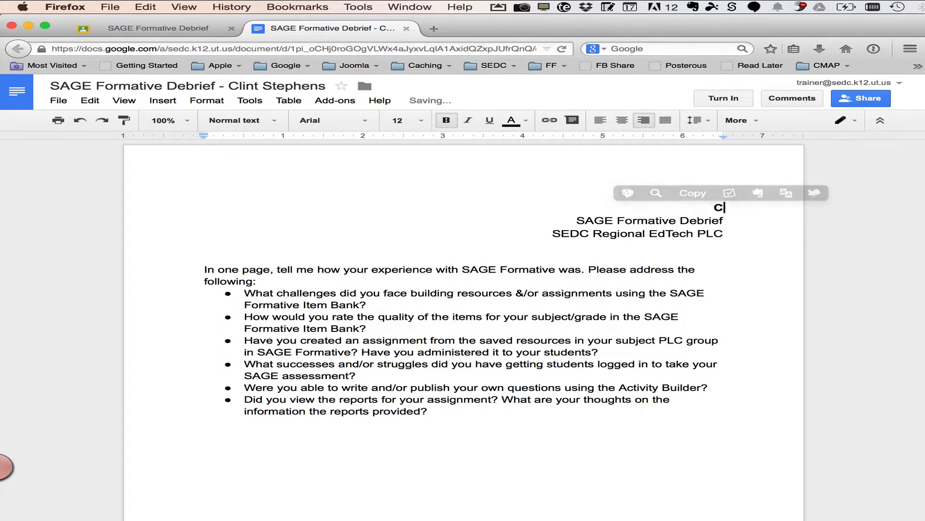
{"action": "type", "text": "lint The Student"}
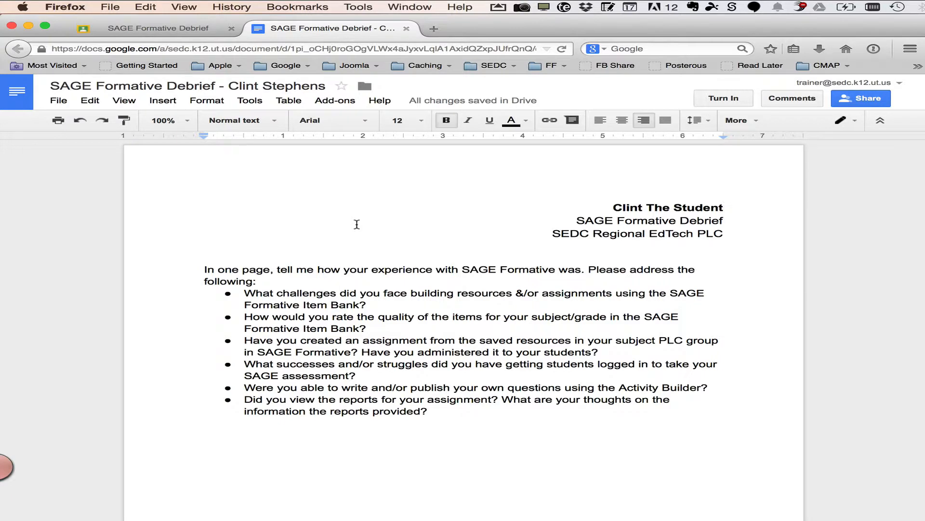
Turn in the document with the private note to the teacher "Be kind on grading..."
{"action": "left_click", "coordinate": [728, 101]}
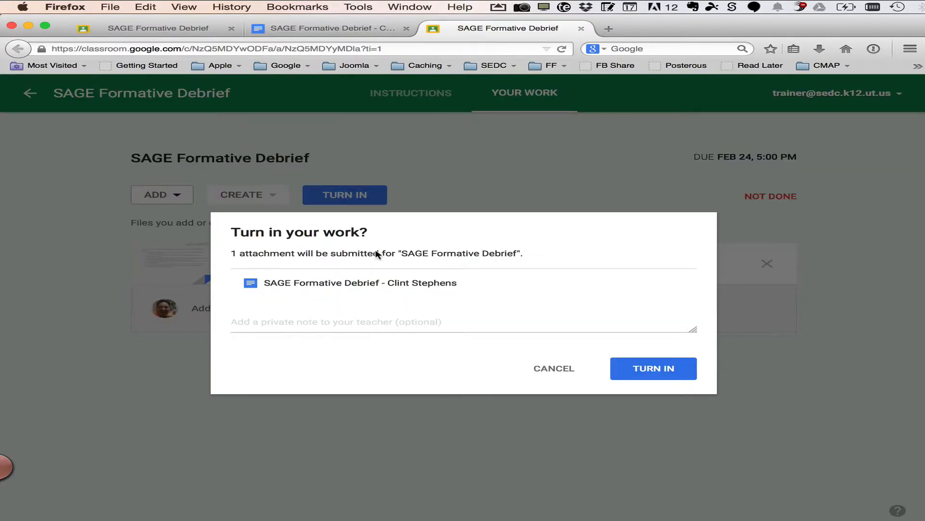
{"action": "left_click", "coordinate": [356, 323]}
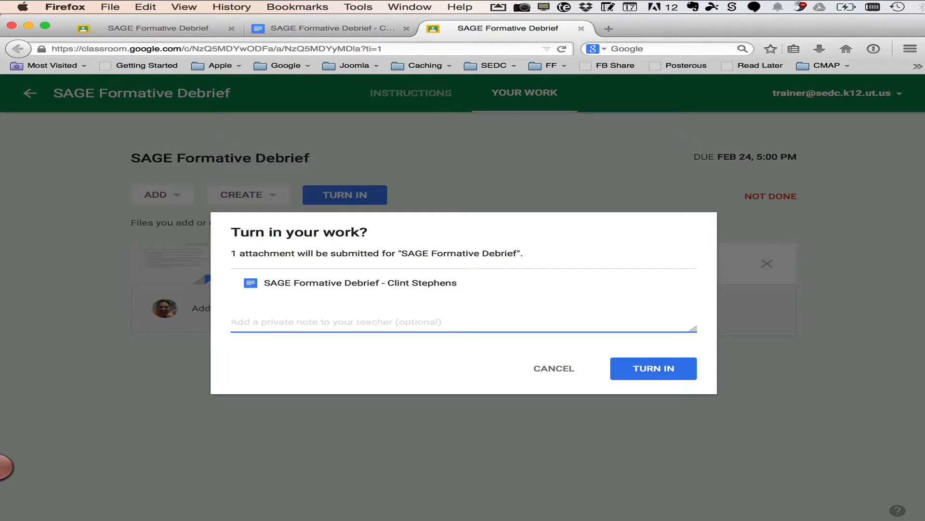
{"action": "type", "text": "Be kind on gra"}
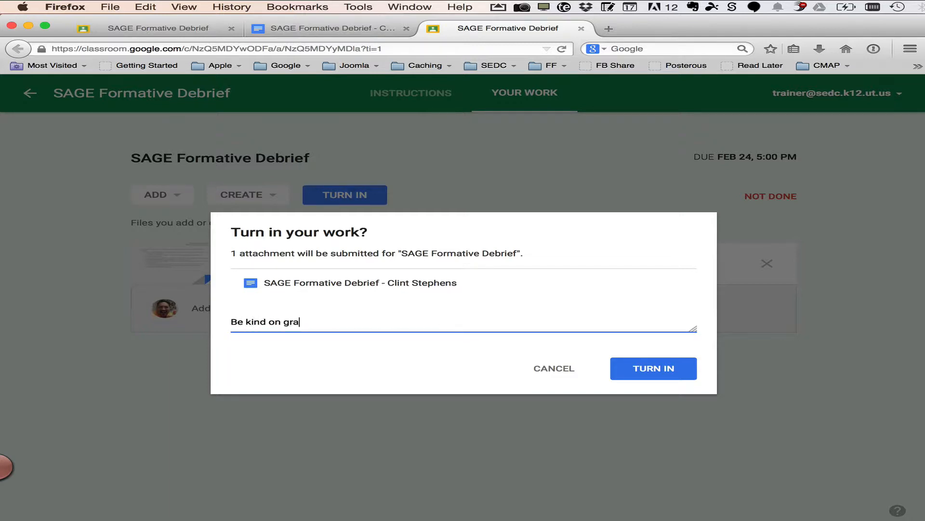
{"action": "type", "text": "ding..."}
{"action": "left_click", "coordinate": [653, 371]}
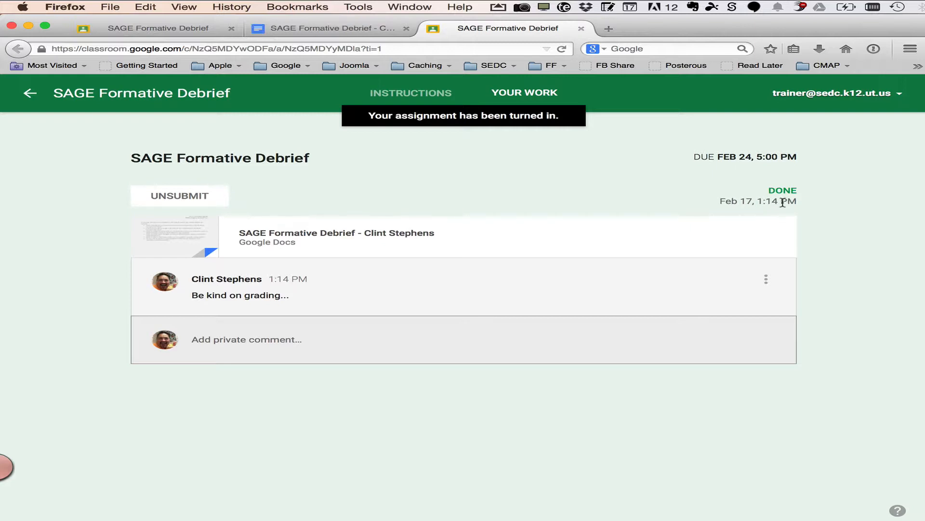
Reload the student's document tab to check its editing status, then go back to the assignment tab
{"action": "left_click", "coordinate": [321, 28]}
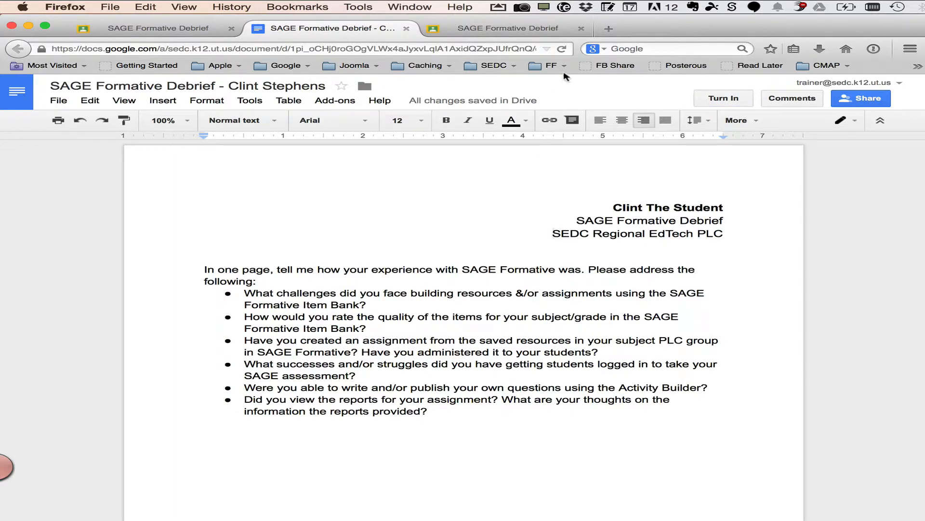
{"action": "left_click", "coordinate": [563, 49]}
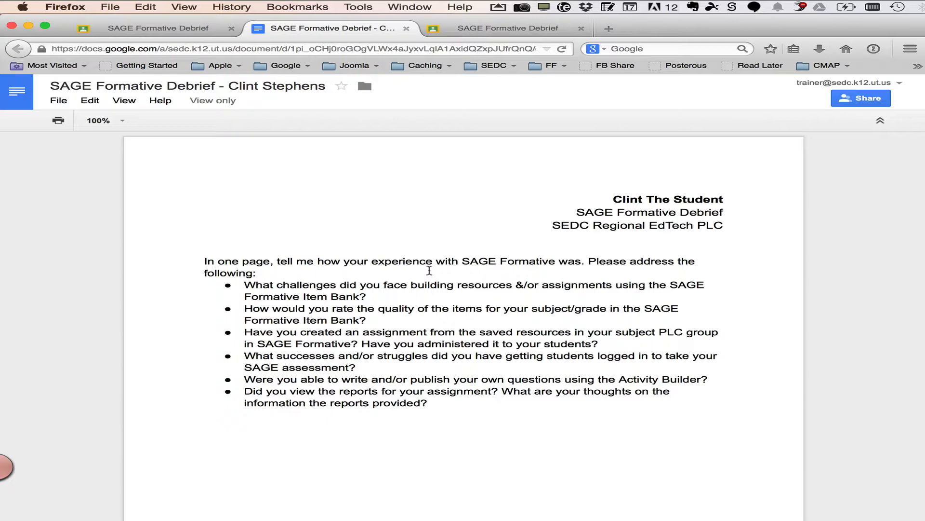
{"action": "left_click", "coordinate": [507, 29]}
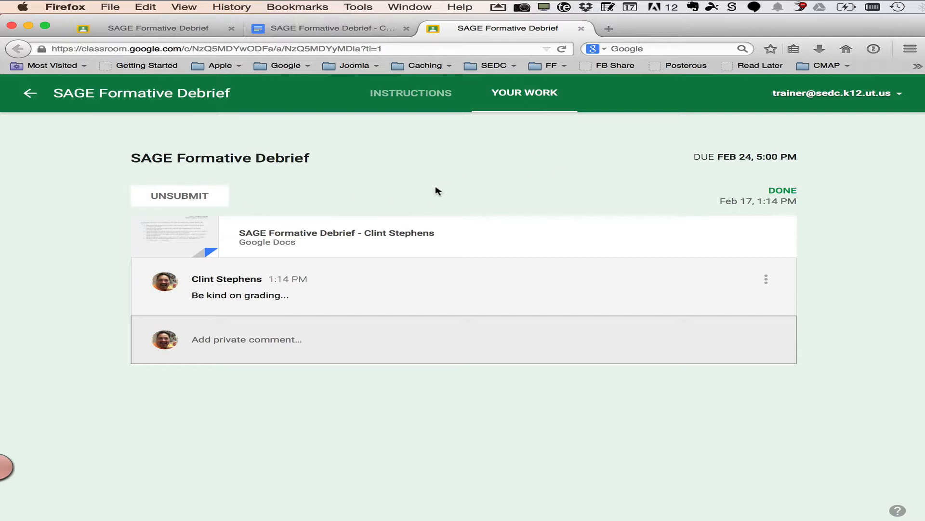
Switch to the teacher's Chrome window and open the student's submitted document from the assignment's student work list
{"action": "key", "text": "super+Tab"}
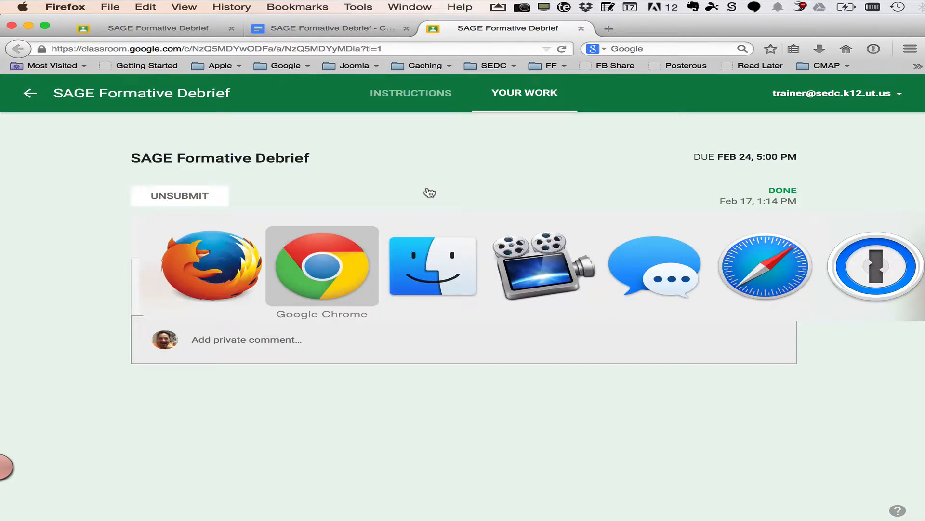
{"action": "scroll", "coordinate": [578, 335], "scroll_direction": "down", "scroll_amount": 1}
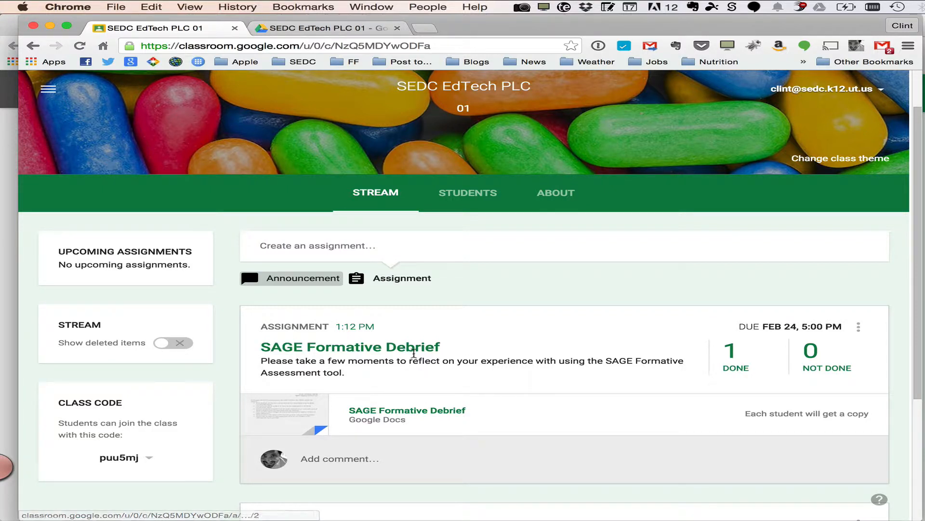
{"action": "left_click", "coordinate": [386, 352]}
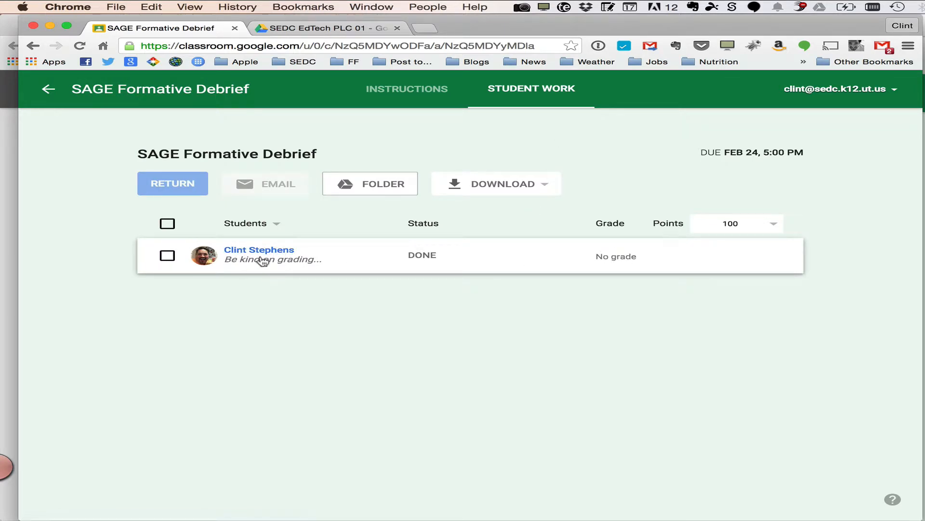
{"action": "left_click", "coordinate": [357, 256]}
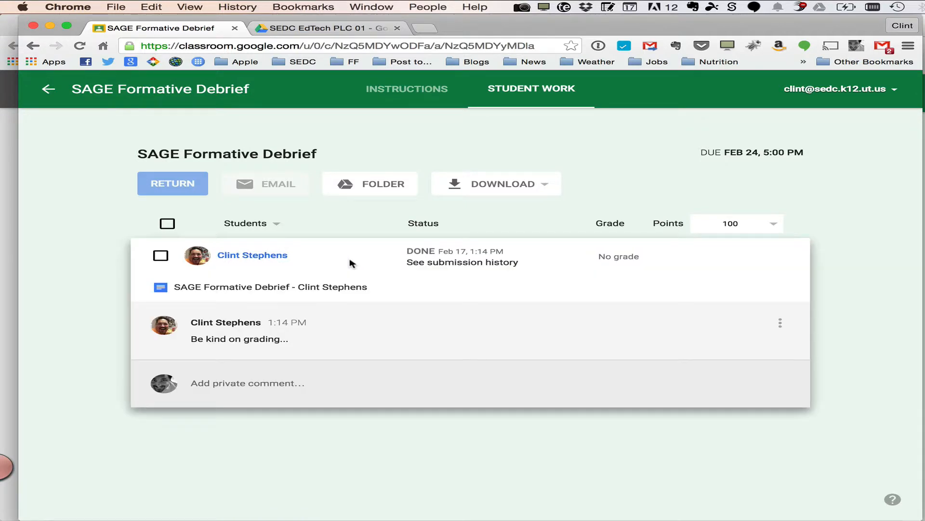
{"action": "left_click", "coordinate": [313, 288]}
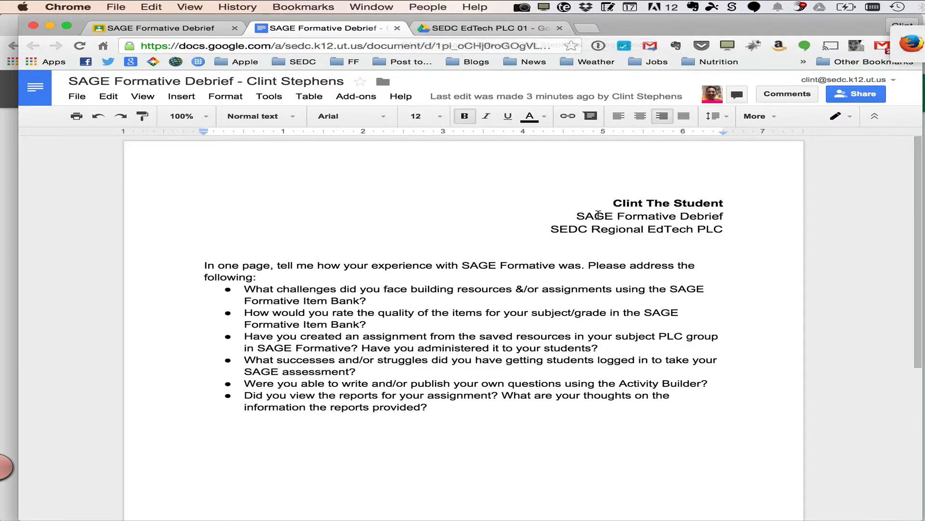
Select the student's name heading and add the comment "Is this ALL you have done?"
{"action": "left_click_drag", "start_coordinate": [728, 201], "coordinate": [596, 201]}
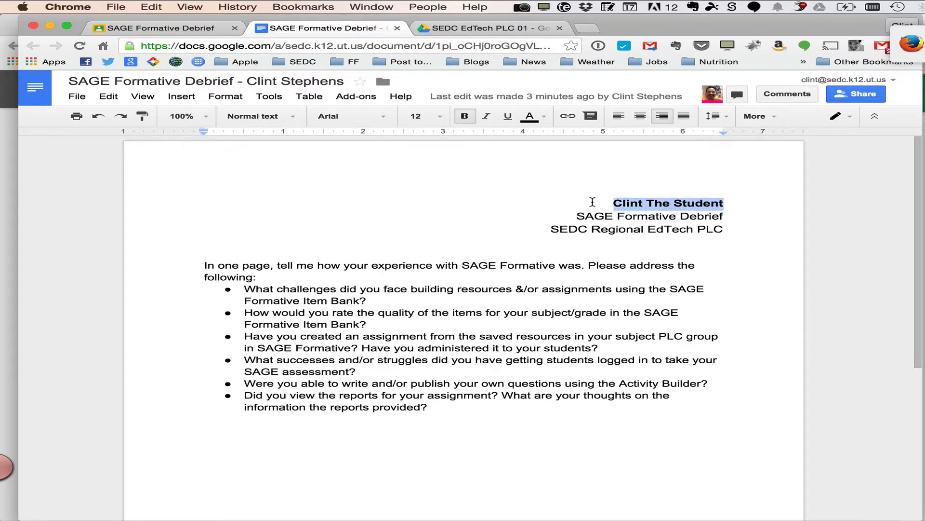
{"action": "left_click", "coordinate": [181, 96]}
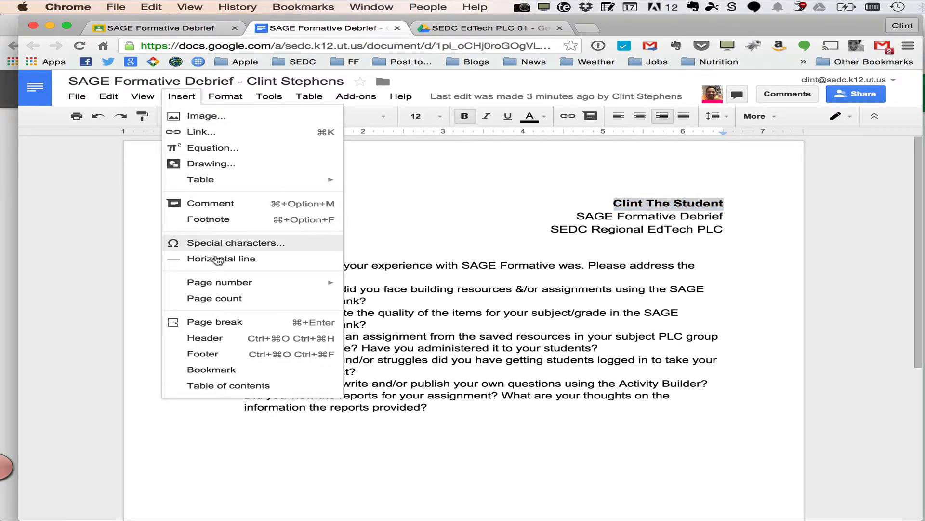
{"action": "left_click", "coordinate": [218, 203]}
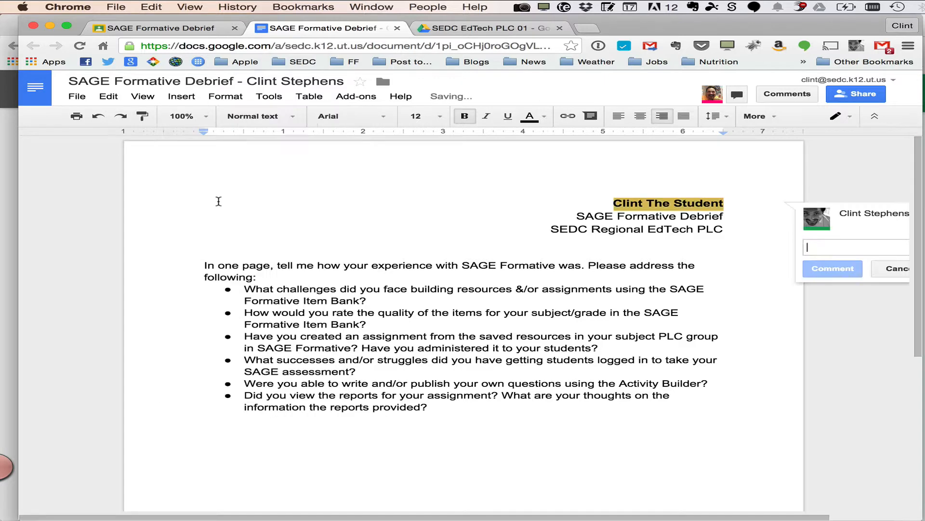
{"action": "type", "text": "Is this "}
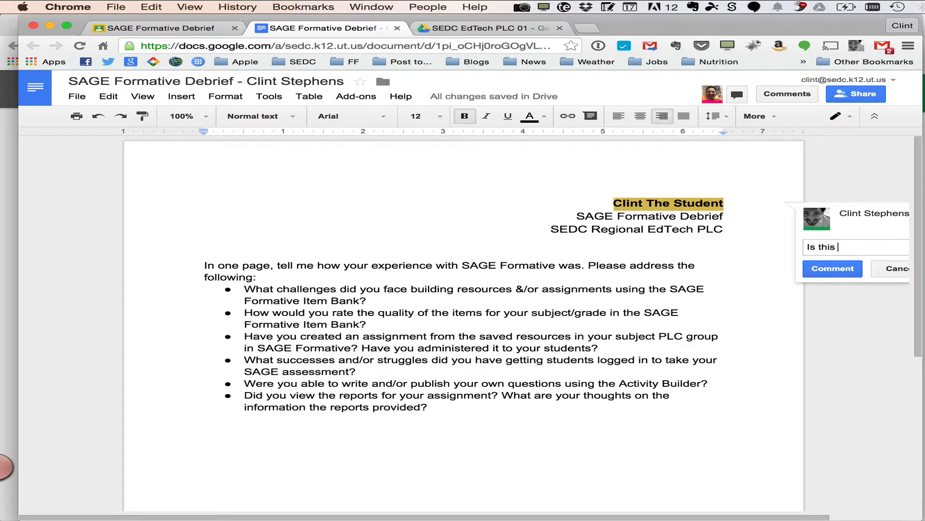
{"action": "type", "text": "ALL you have done?"}
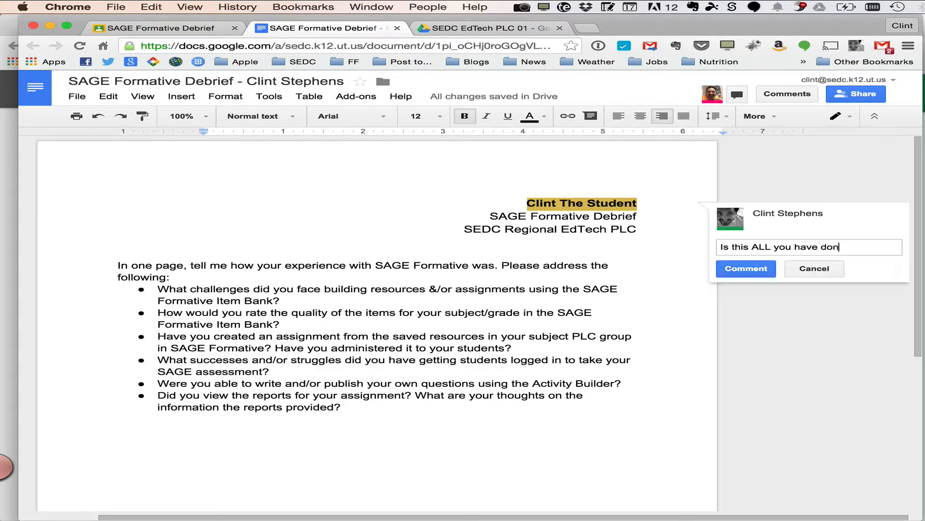
{"action": "left_click", "coordinate": [743, 269]}
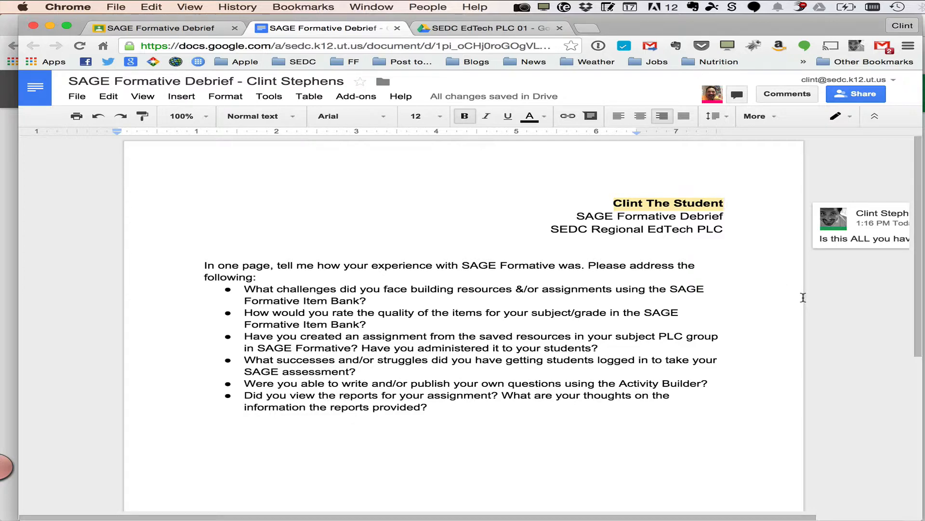
Switch to the student's Firefox window and reload the document to view the teacher's comment
{"action": "key", "text": "super+Tab"}
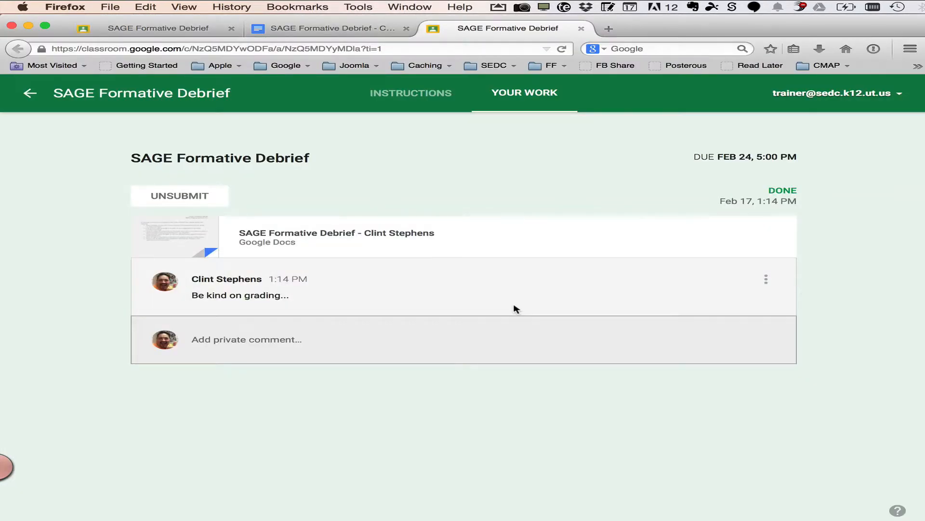
{"action": "left_click", "coordinate": [350, 29]}
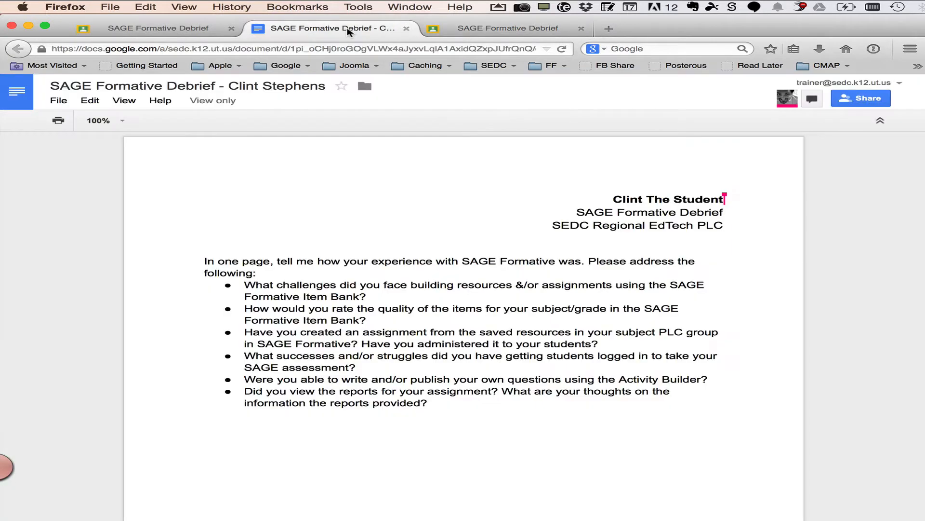
{"action": "key", "text": "super+r"}
{"action": "left_click", "coordinate": [789, 99]}
{"action": "left_click", "coordinate": [562, 49]}
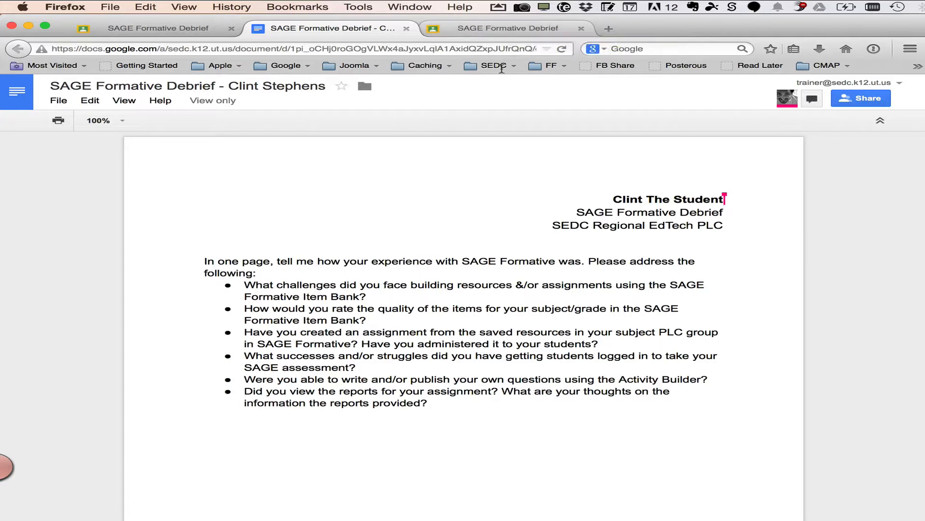
Return to the teacher's student work page and change the assignment's point value to 20
{"action": "key", "text": "super+Tab"}
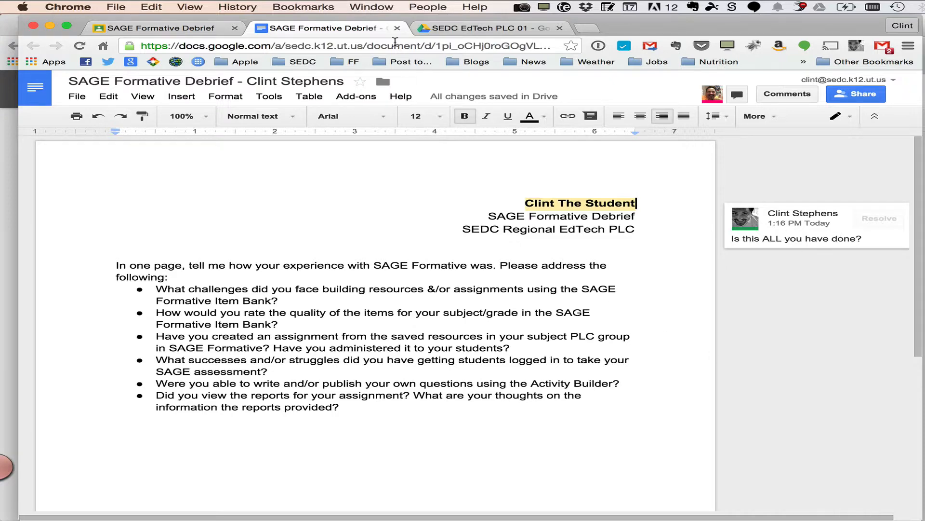
{"action": "left_click", "coordinate": [397, 28]}
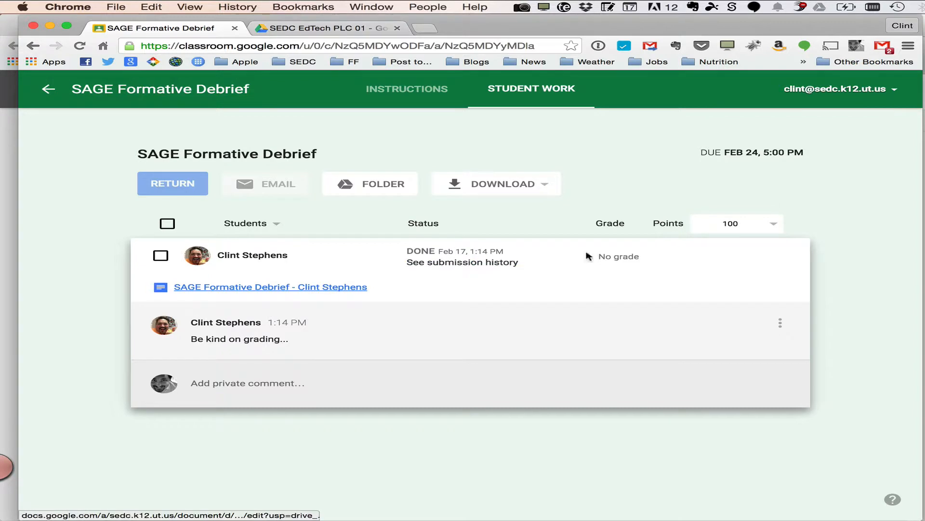
{"action": "left_click", "coordinate": [622, 257]}
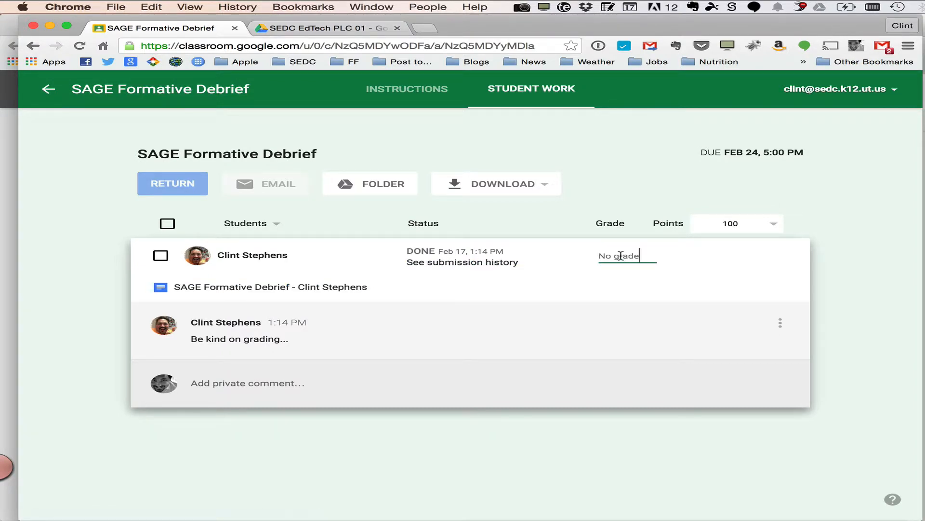
{"action": "left_click", "coordinate": [749, 228]}
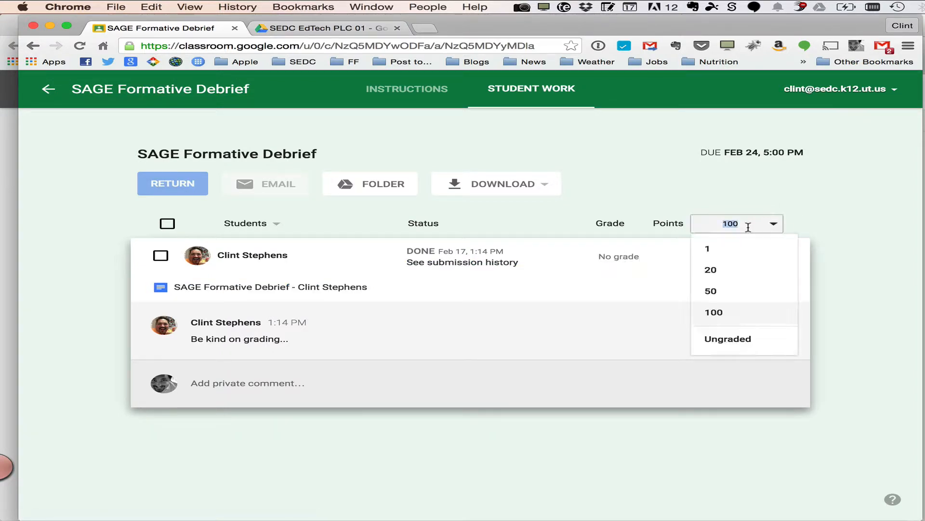
{"action": "left_click", "coordinate": [743, 272]}
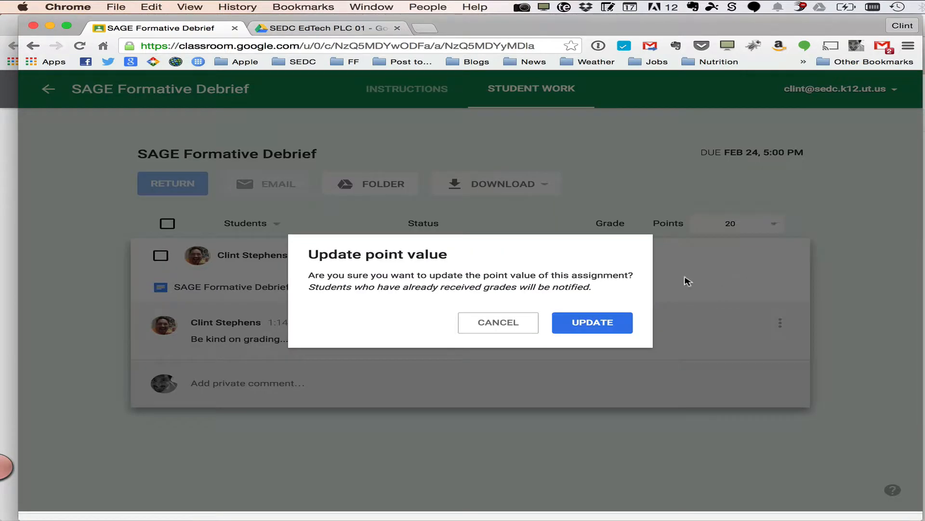
{"action": "left_click", "coordinate": [593, 323]}
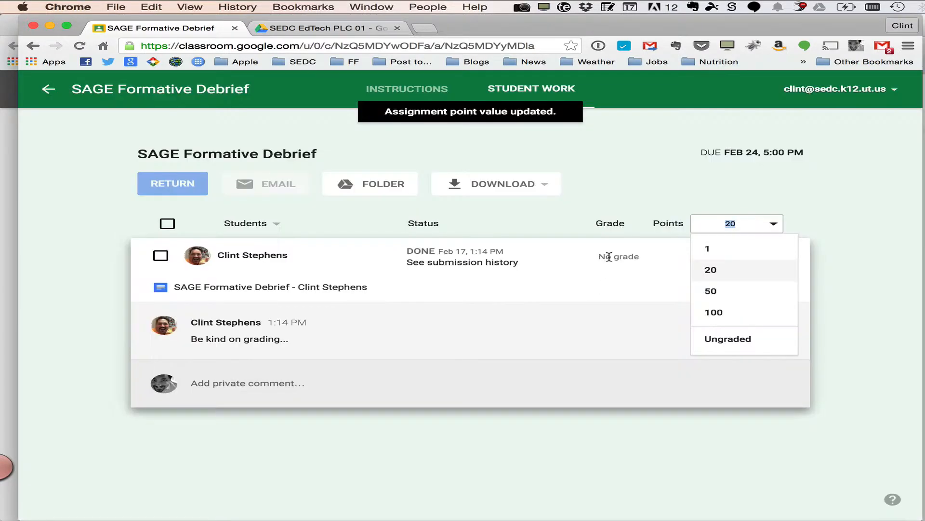
Grade the student's submission 5 out of 20
{"action": "left_click", "coordinate": [629, 255]}
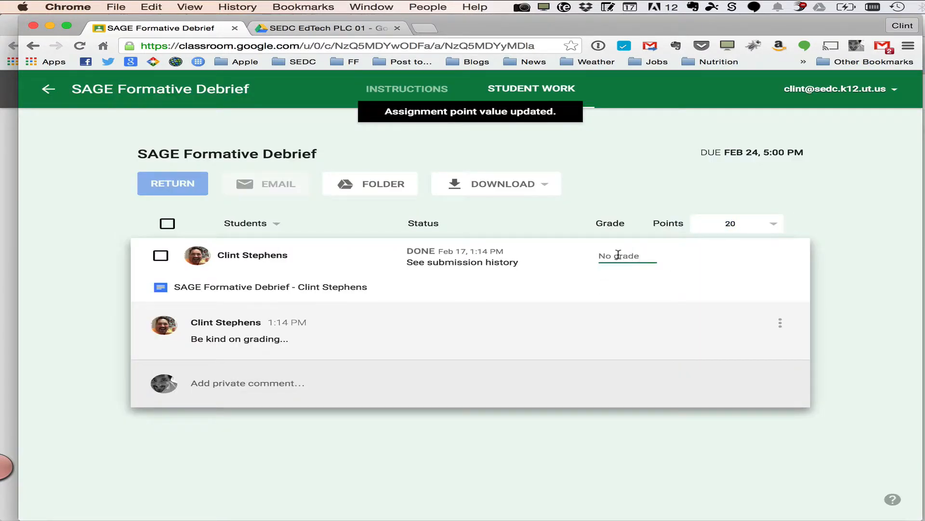
{"action": "type", "text": "5"}
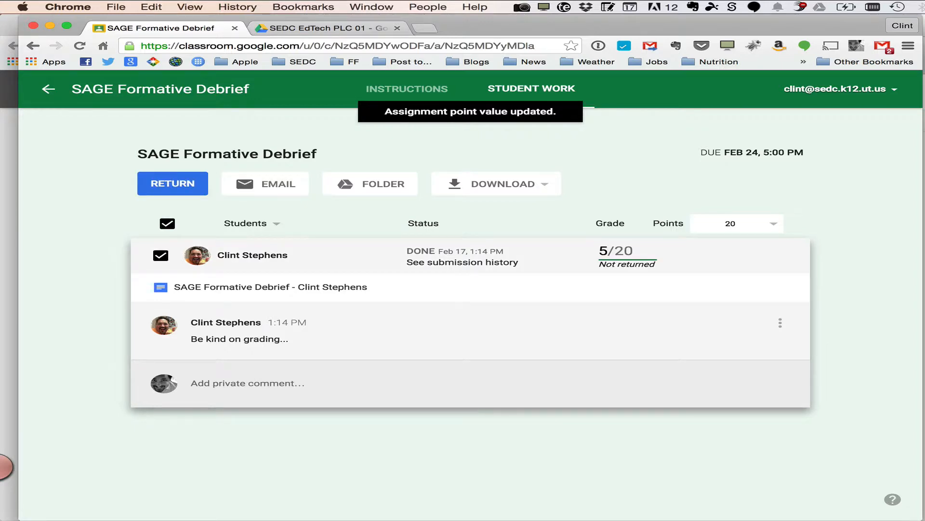
{"action": "key", "text": "Tab"}
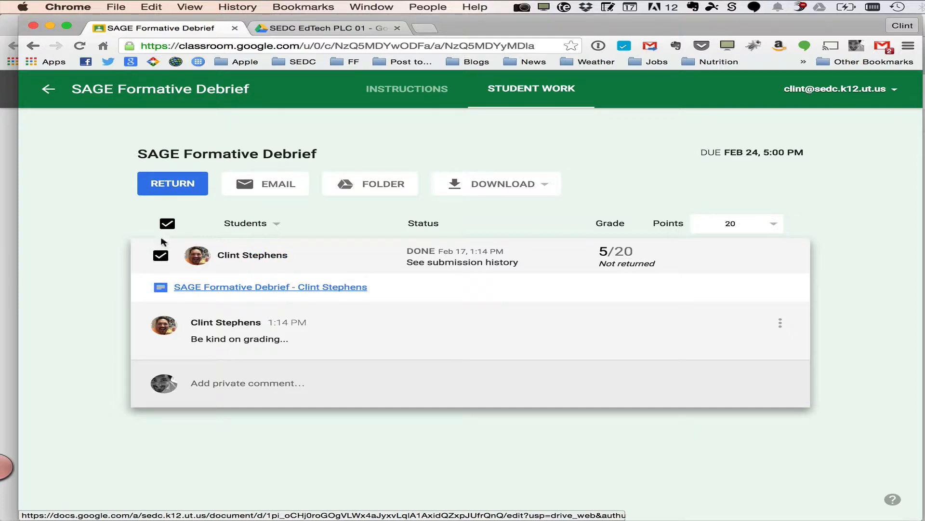
Return the graded assignment to the student with the note "Needs more work!"
{"action": "left_click", "coordinate": [170, 187]}
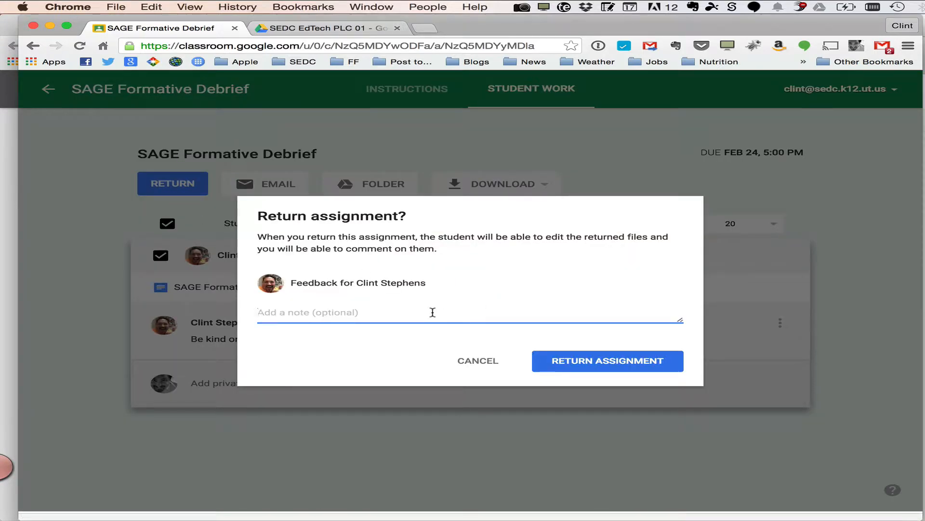
{"action": "type", "text": "Needs "}
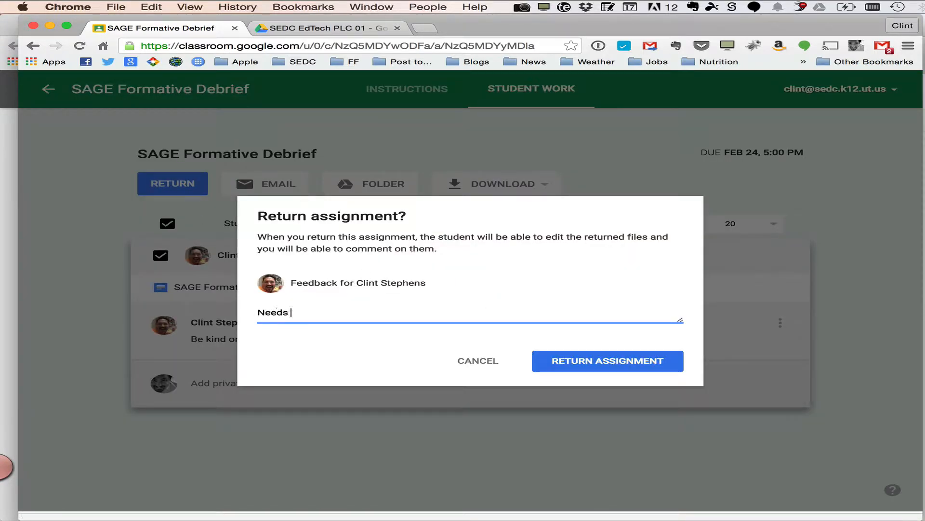
{"action": "type", "text": "more work!"}
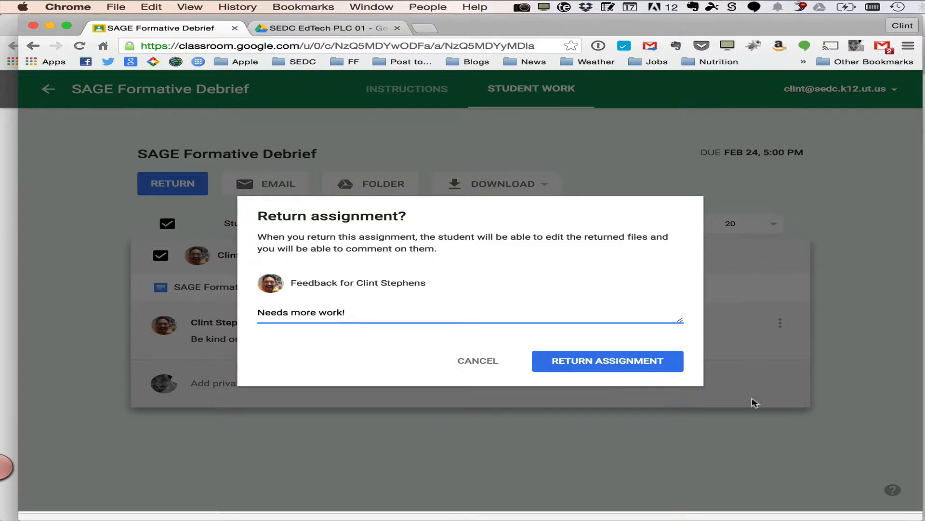
{"action": "left_click", "coordinate": [644, 365]}
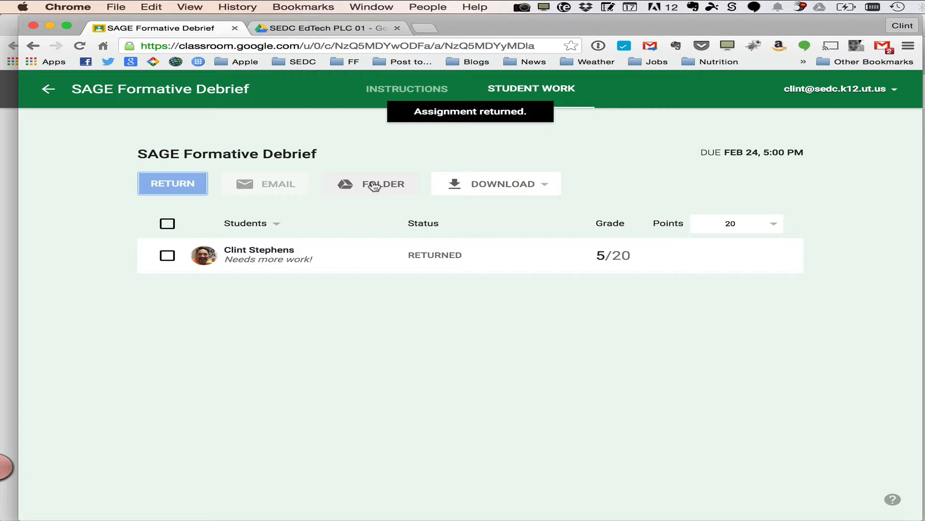
Open the assignment's Drive folder and its SAGE Formative Debrief subfolder, then go back to the Classroom tab
{"action": "left_click", "coordinate": [375, 186]}
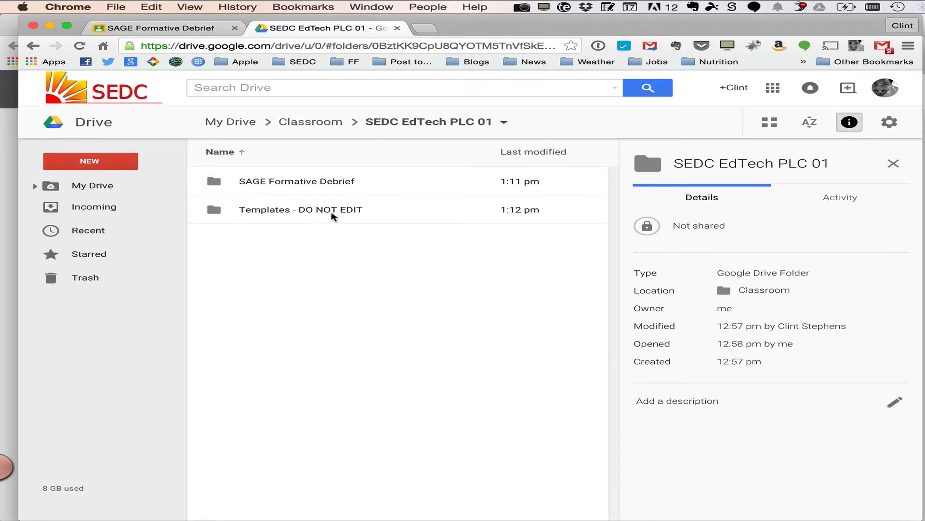
{"action": "left_click", "coordinate": [313, 182]}
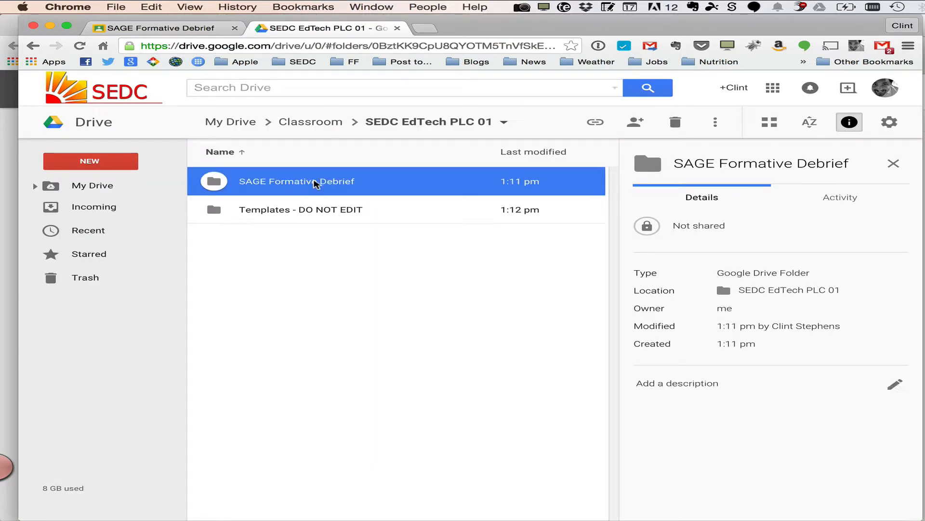
{"action": "double_click", "coordinate": [314, 182]}
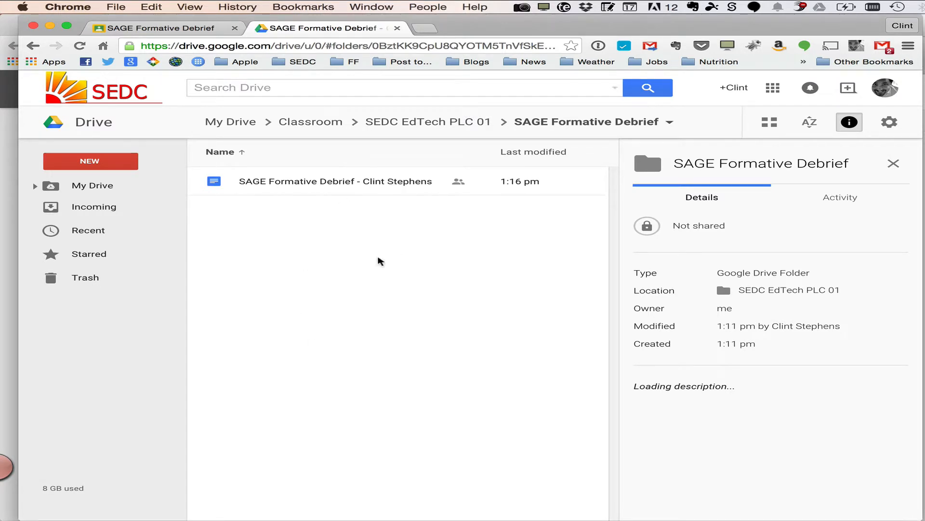
{"action": "left_click", "coordinate": [174, 30]}
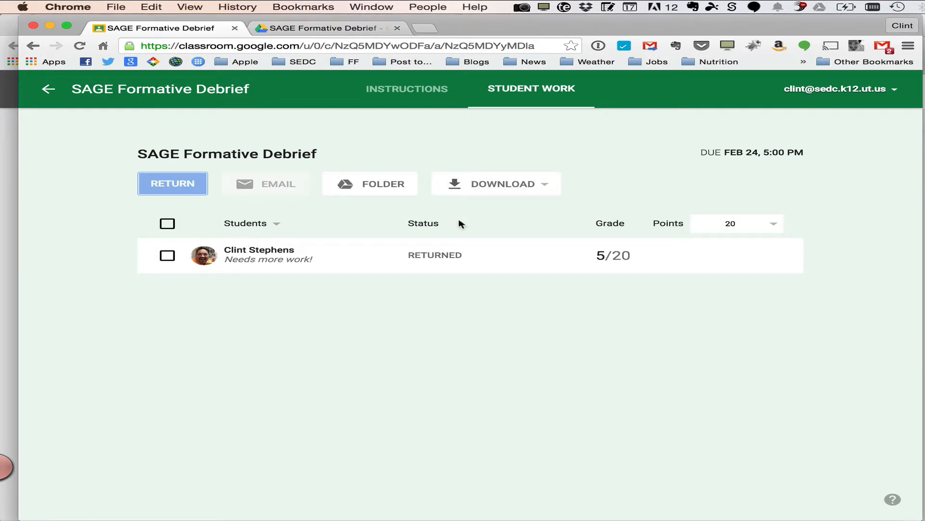
In the student's Firefox window, reload the document and reply to the teacher's comment with "Yes, but I'm showing how Classroom works..."
{"action": "key", "text": "super+Tab"}
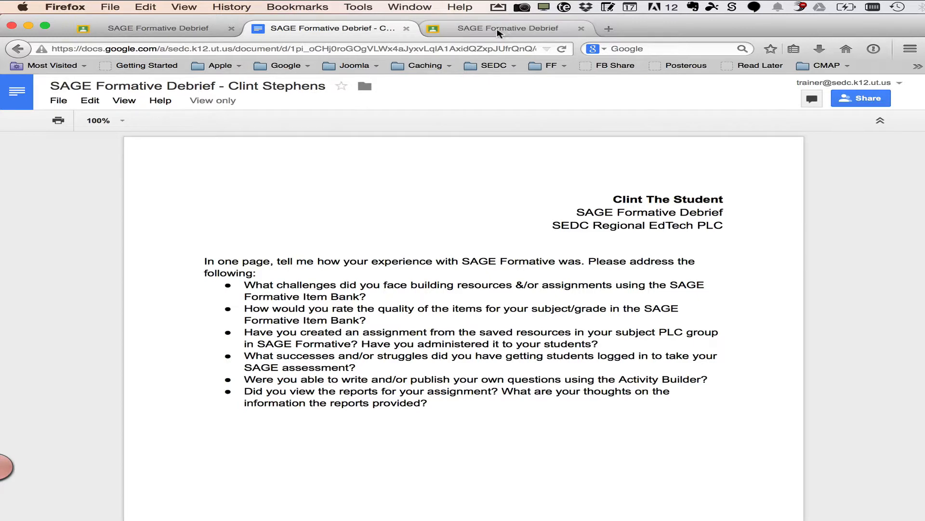
{"action": "left_click", "coordinate": [562, 49]}
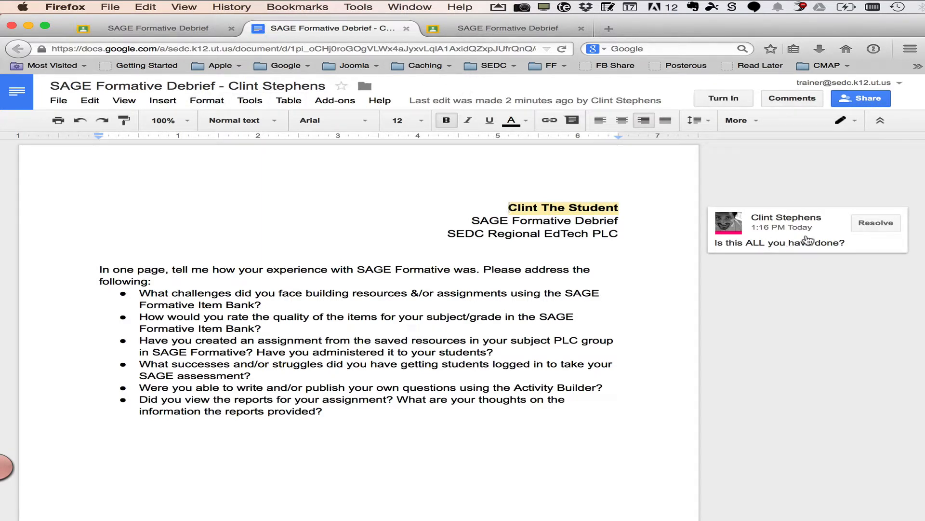
{"action": "left_click", "coordinate": [844, 244]}
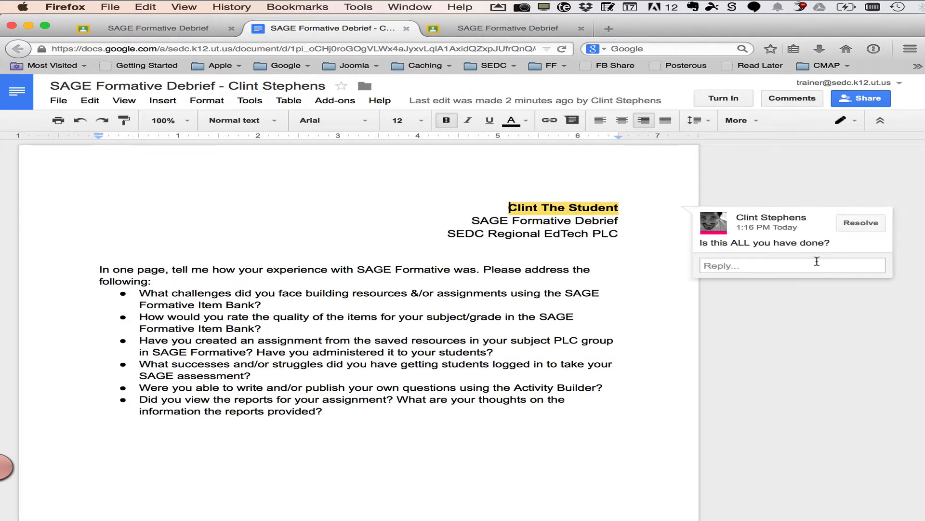
{"action": "left_click", "coordinate": [792, 265]}
{"action": "type", "text": "Yes"}
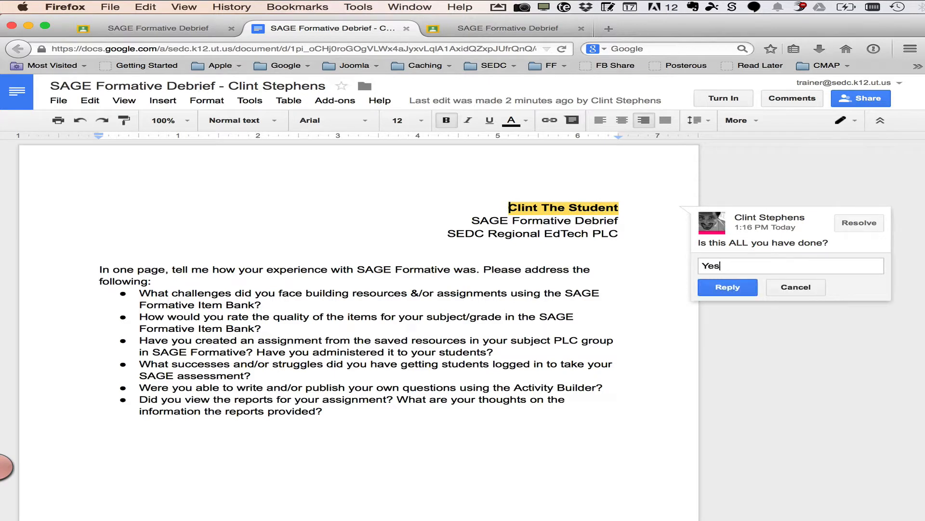
{"action": "type", "text": ", but I 'm showing how "}
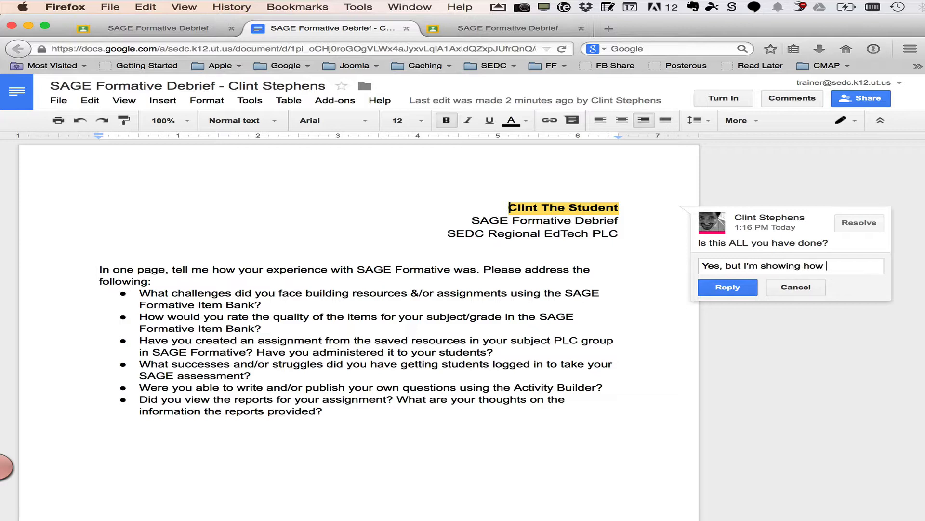
{"action": "type", "text": "Classroom works..."}
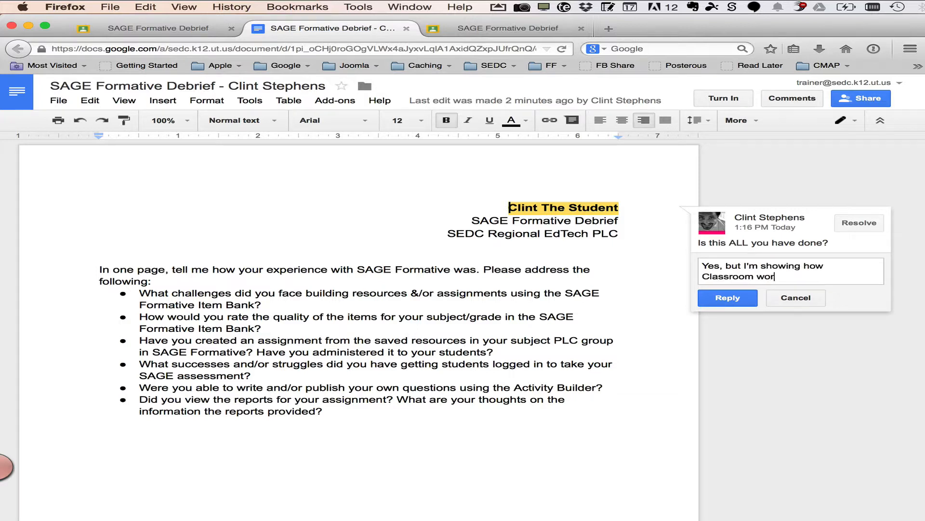
{"action": "left_click", "coordinate": [728, 296]}
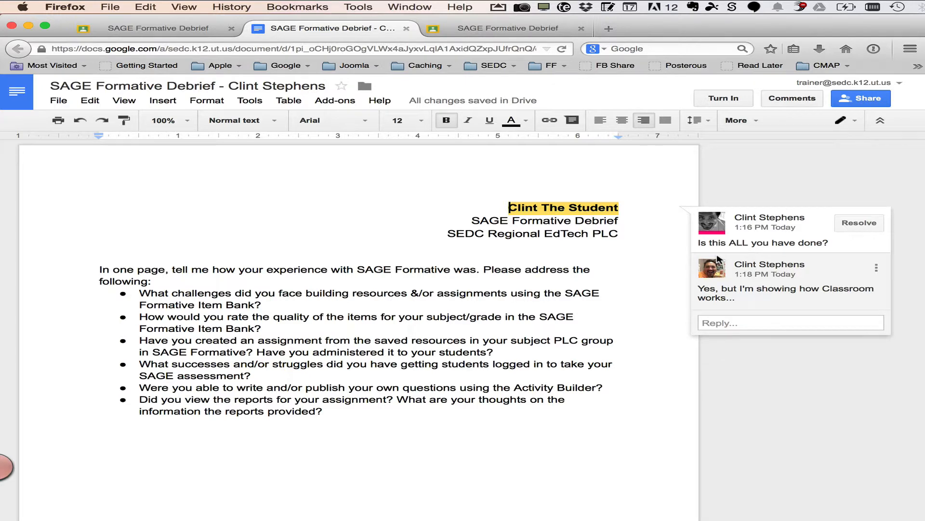
View the returned grade and feedback in the student's Classroom tab, then go back to the teacher's class stream
{"action": "left_click", "coordinate": [516, 30]}
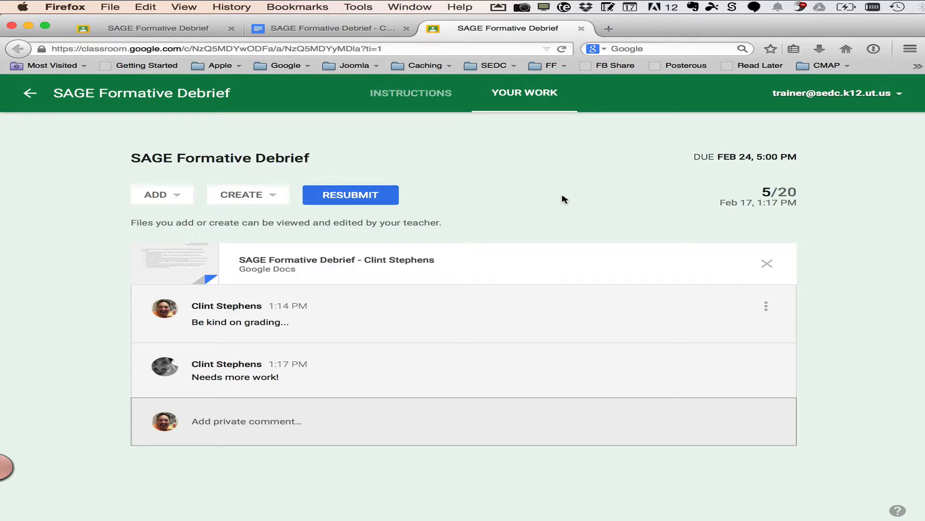
{"action": "key", "text": "super+Tab"}
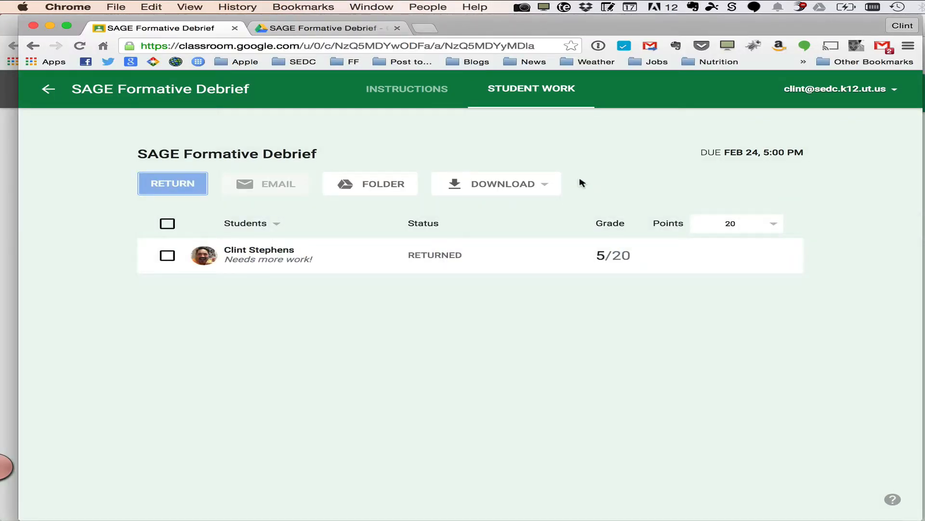
{"action": "left_click", "coordinate": [48, 90]}
{"action": "scroll", "coordinate": [599, 345], "scroll_direction": "down", "scroll_amount": 5}
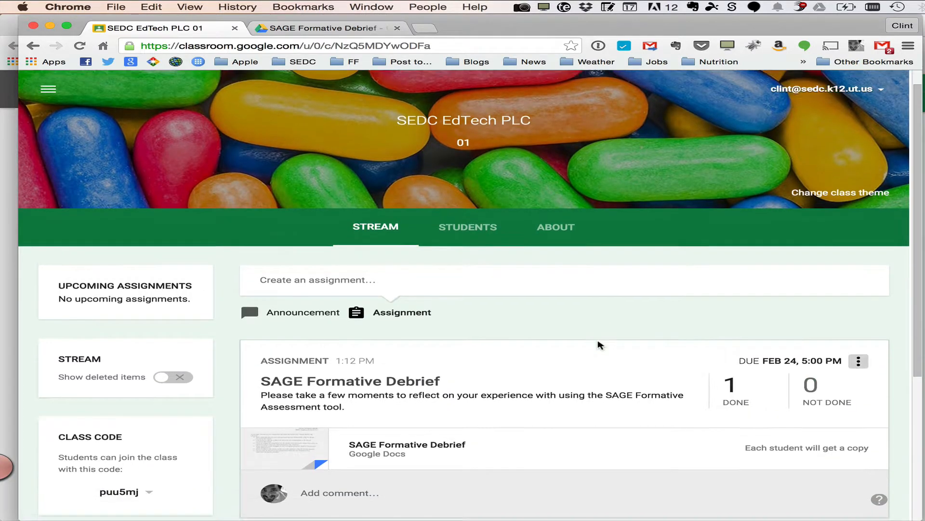
{"action": "scroll", "coordinate": [599, 345], "scroll_direction": "up", "scroll_amount": 2}
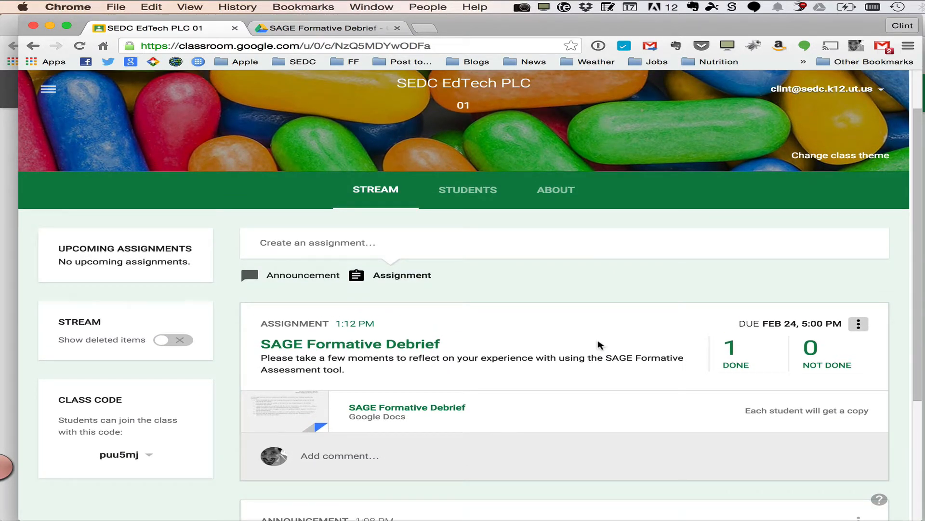
Start a new assignment titled "Media Research Assignment"
{"action": "left_click", "coordinate": [386, 240]}
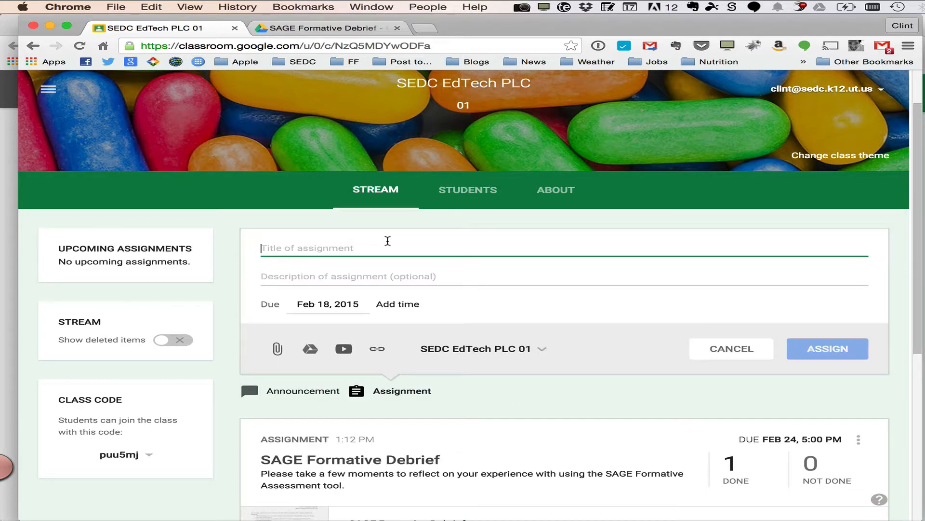
{"action": "type", "text": "Medi"}
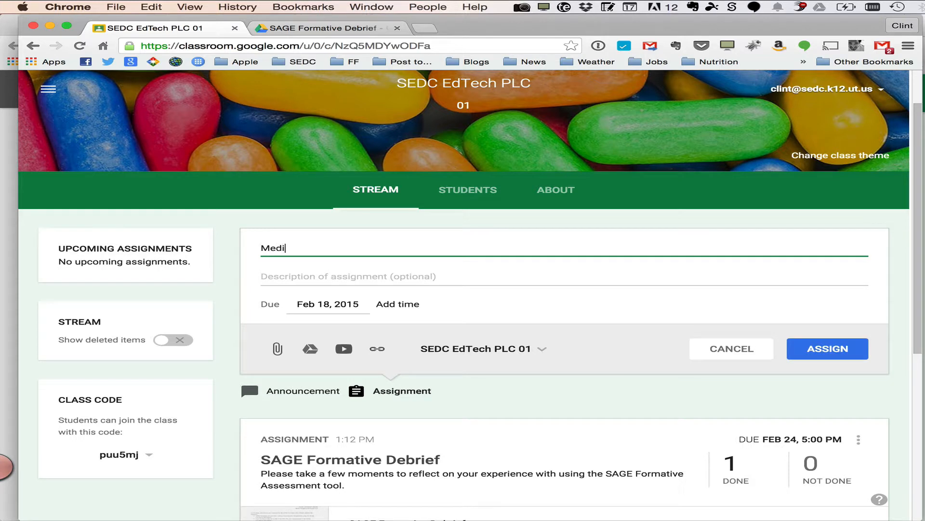
{"action": "type", "text": "a Research Assignment"}
{"action": "key", "text": "Tab"}
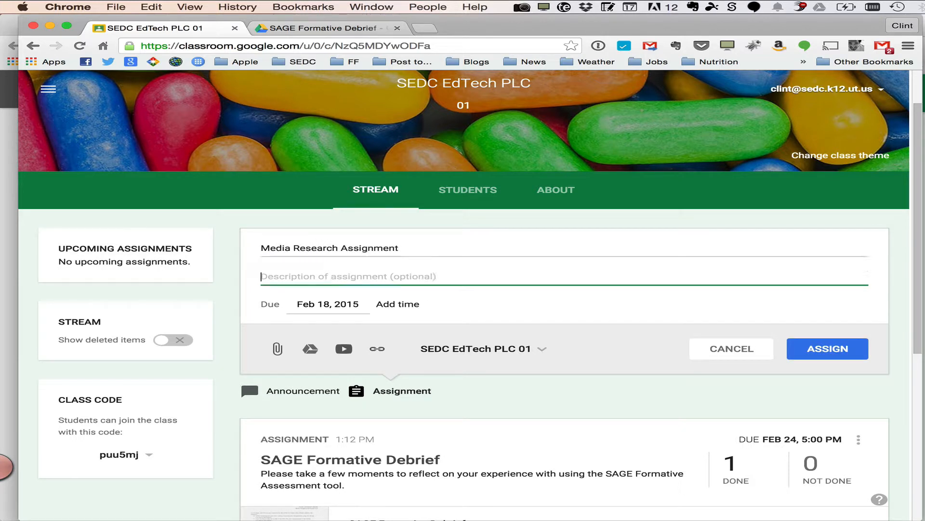
Enter the description "During this research assignment, you will use some of the great tools included with Google Docs. Google Document > Paper!"
{"action": "type", "text": "Us"}
{"action": "key", "text": "BackSpace"}
{"action": "key", "text": "BackSpace"}
{"action": "type", "text": "T"}
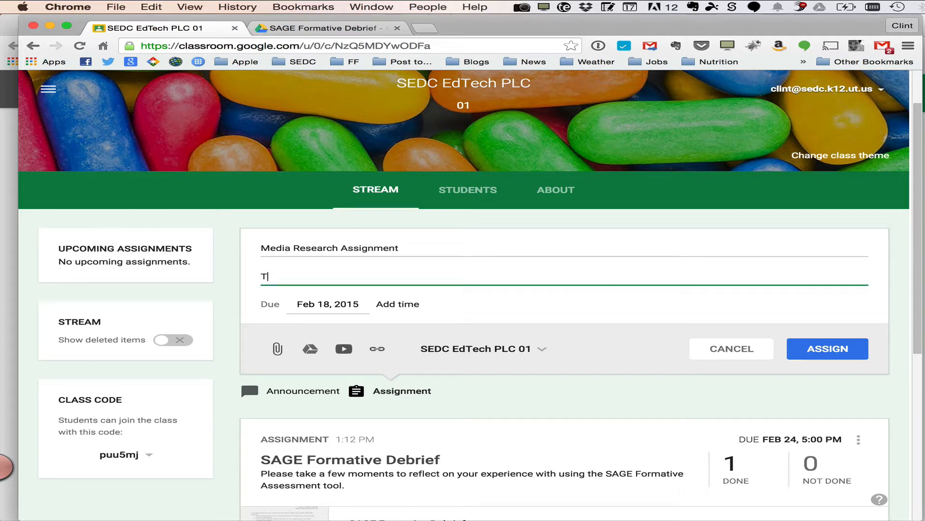
{"action": "key", "text": "BackSpace"}
{"action": "type", "text": "During this research "}
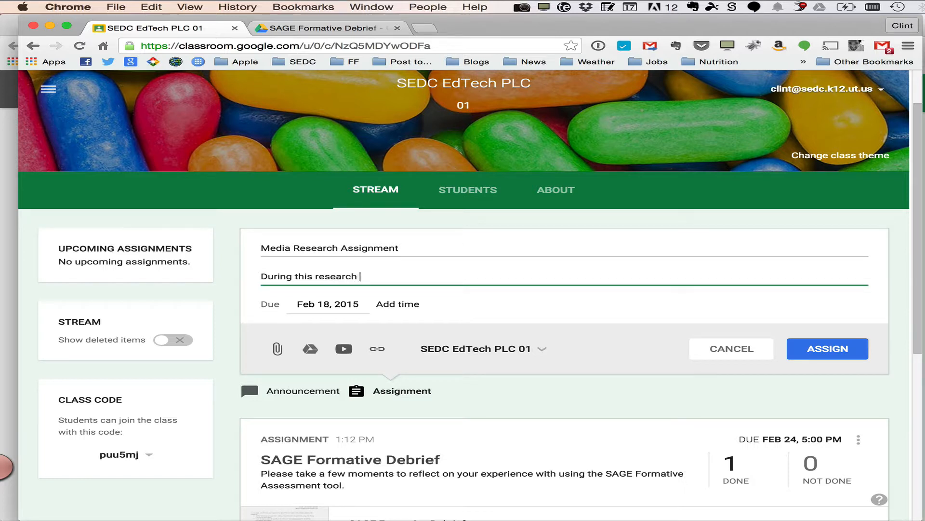
{"action": "type", "text": "assignment, by"}
{"action": "key", "text": "BackSpace"}
{"action": "type", "text": "you will"}
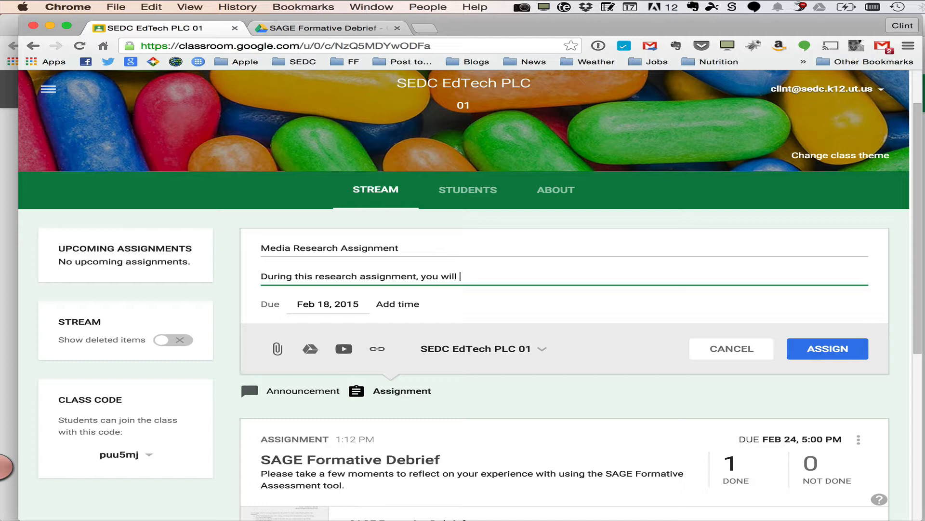
{"action": "type", "text": " use some of the great too"}
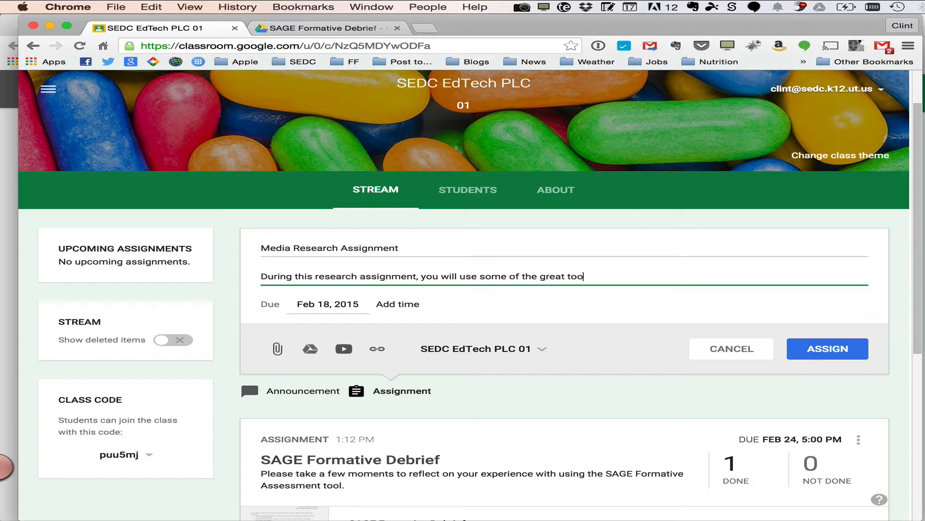
{"action": "type", "text": "ls that Goo"}
{"action": "type", "text": "gl"}
{"action": "type", "text": "e Docs has"}
{"action": "key", "text": "BackSpace"}
{"action": "key", "text": "BackSpace"}
{"action": "key", "text": "BackSpace"}
{"action": "key", "text": "BackSpace"}
{"action": "key", "text": "BackSpace"}
{"action": "key", "text": "BackSpace"}
{"action": "key", "text": "BackSpace"}
{"action": "key", "text": "BackSpace"}
{"action": "key", "text": "BackSpace"}
{"action": "key", "text": "BackSpace"}
{"action": "key", "text": "BackSpace"}
{"action": "key", "text": "BackSpace"}
{"action": "key", "text": "BackSpace"}
{"action": "key", "text": "BackSpace"}
{"action": "key", "text": "BackSpace"}
{"action": "key", "text": "BackSpace"}
{"action": "key", "text": "BackSpace"}
{"action": "key", "text": "BackSpace"}
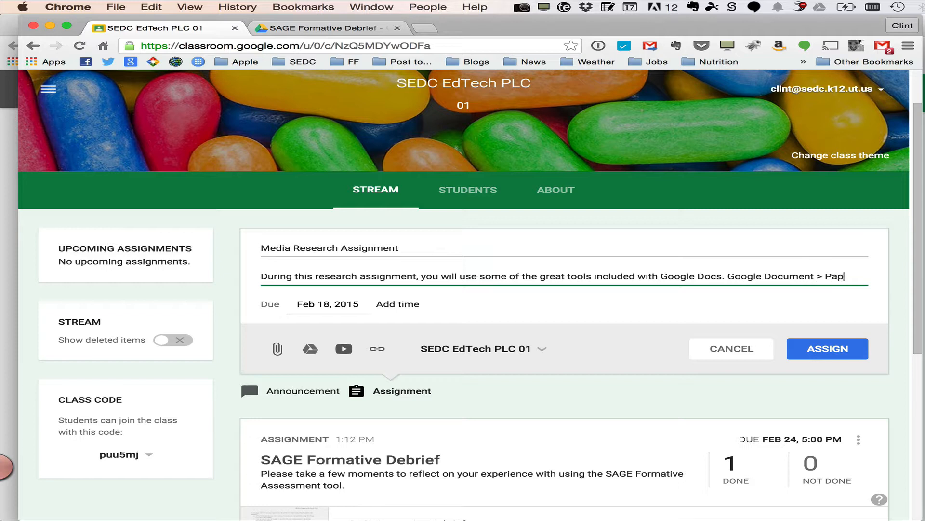
Set the assignment's due date to Feb 24, 2015 at 5:00 PM
{"action": "left_click", "coordinate": [326, 302]}
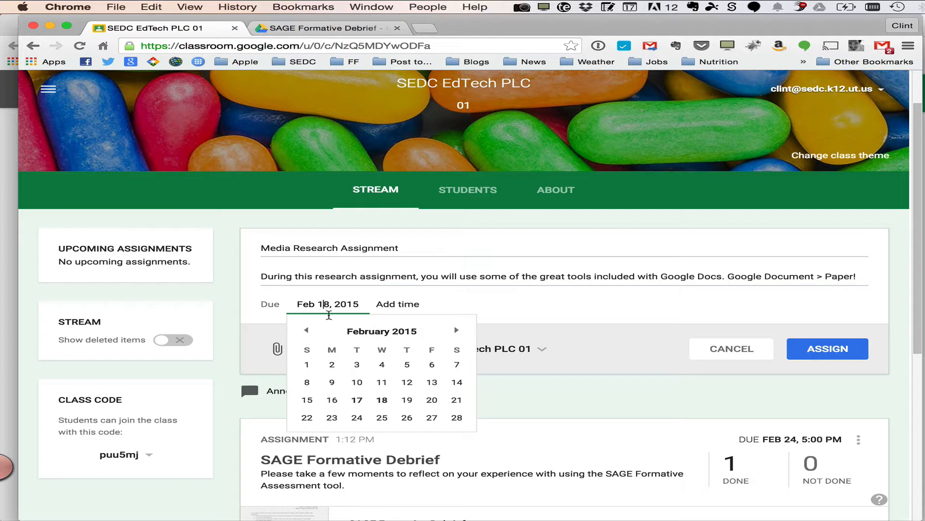
{"action": "left_click", "coordinate": [354, 417]}
{"action": "left_click", "coordinate": [398, 305]}
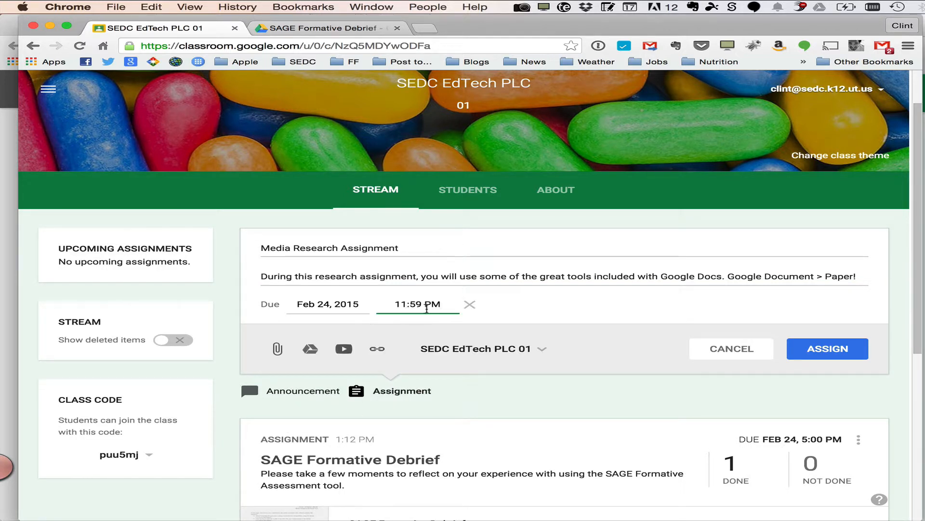
{"action": "left_click", "coordinate": [430, 307]}
{"action": "scroll", "coordinate": [429, 337], "scroll_direction": "down", "scroll_amount": 10}
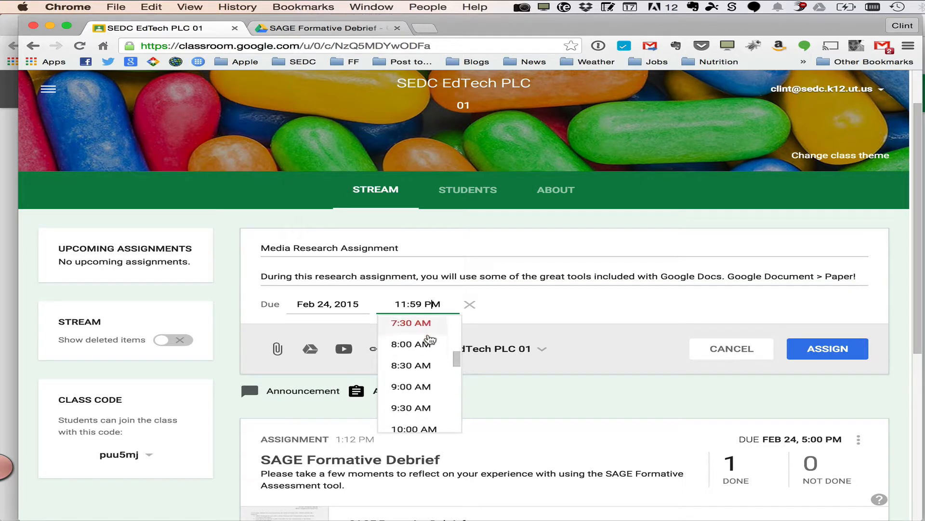
{"action": "scroll", "coordinate": [429, 339], "scroll_direction": "down", "scroll_amount": 5}
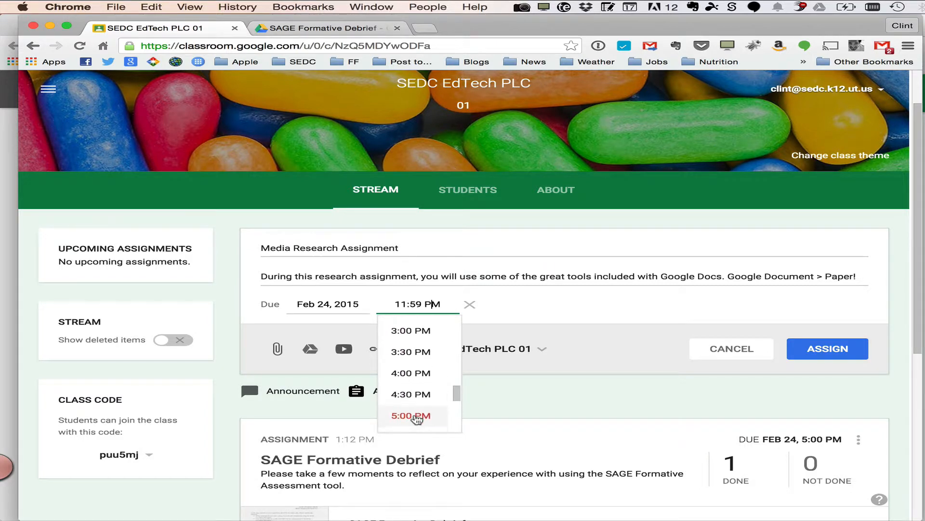
{"action": "left_click", "coordinate": [414, 416]}
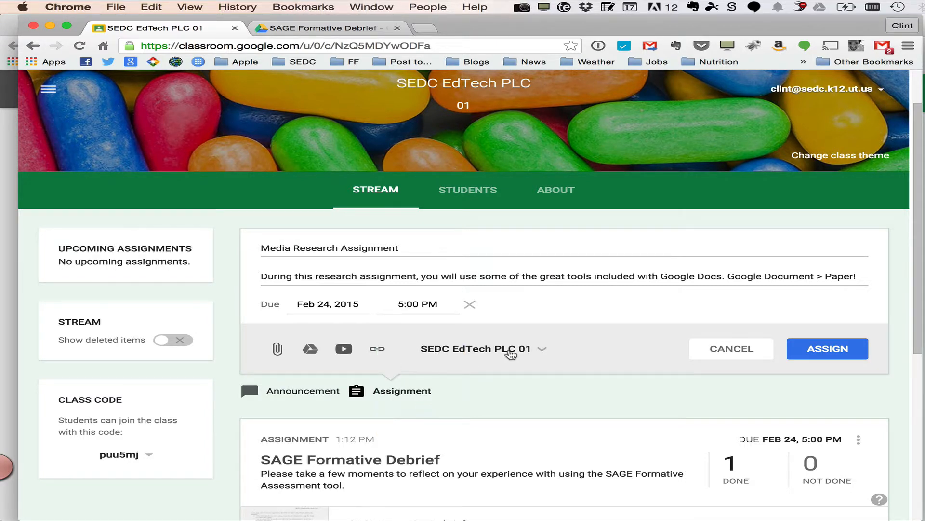
Attach the Google Doc "Media Research Assignment" from the Drive folder Regional EdTech PLC > Feb 2015 Google Classroom, sorting My Drive by name
{"action": "left_click", "coordinate": [312, 349]}
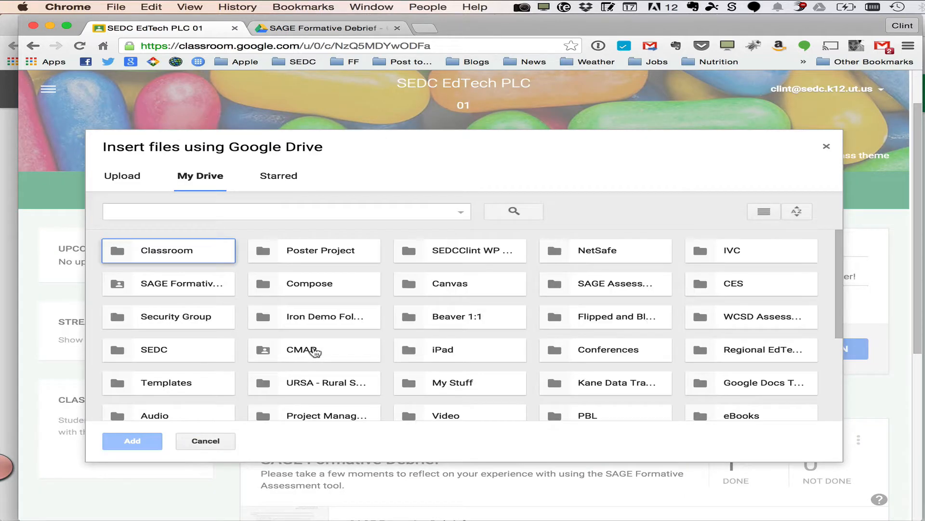
{"action": "scroll", "coordinate": [337, 311], "scroll_direction": "down", "scroll_amount": 3}
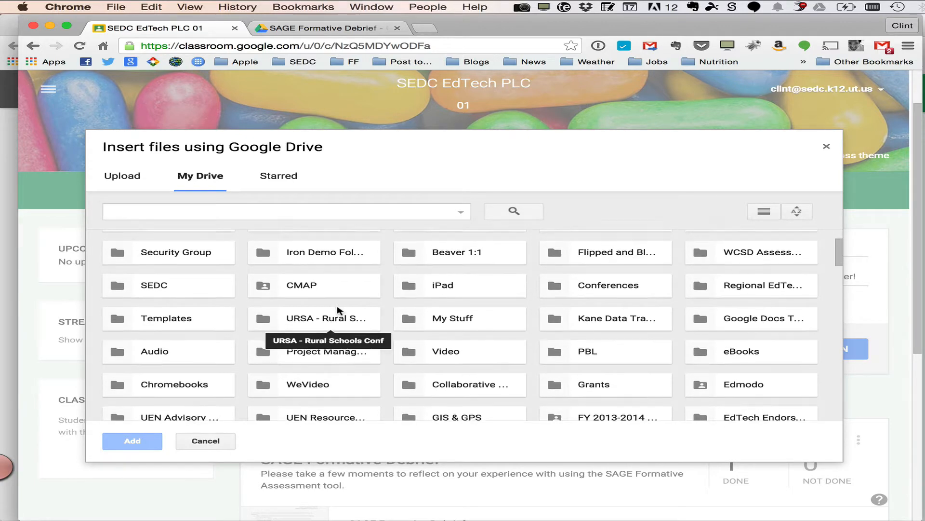
{"action": "scroll", "coordinate": [337, 310], "scroll_direction": "down", "scroll_amount": 3}
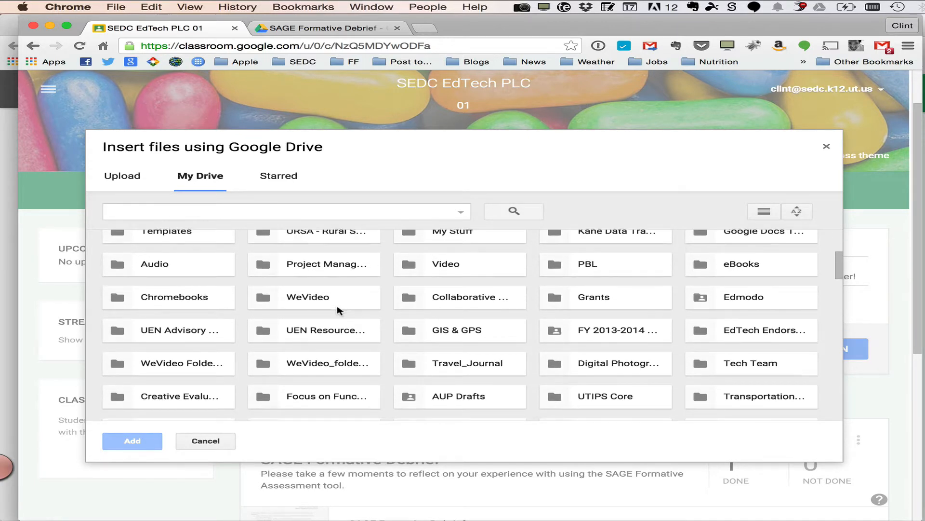
{"action": "scroll", "coordinate": [339, 310], "scroll_direction": "up", "scroll_amount": 5}
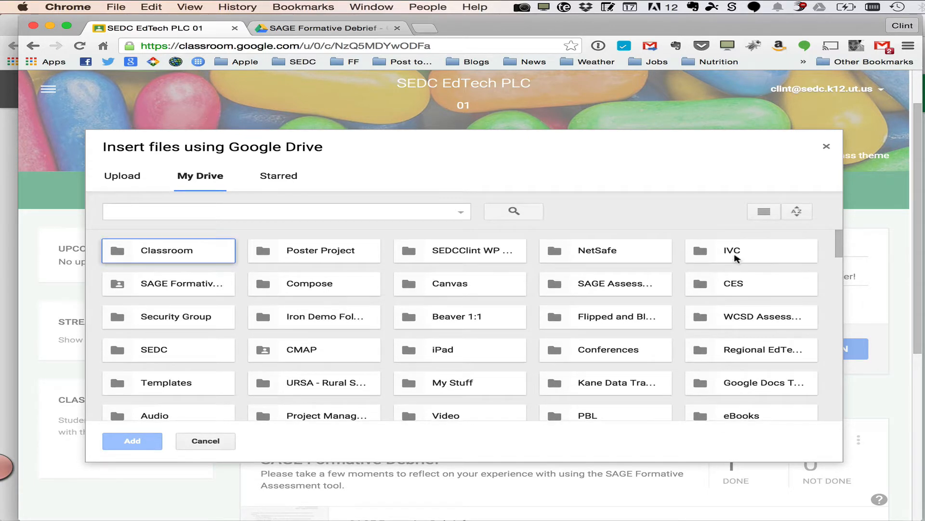
{"action": "left_click", "coordinate": [797, 211]}
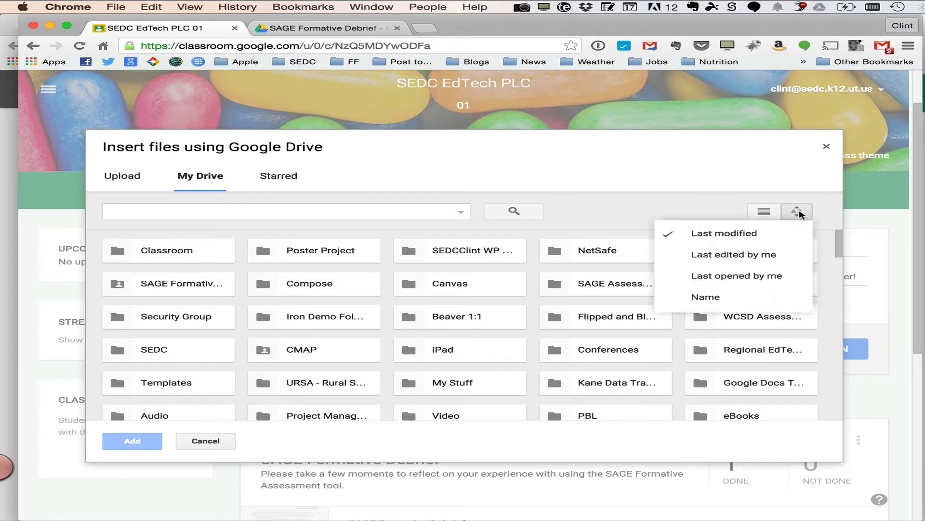
{"action": "left_click", "coordinate": [733, 294]}
{"action": "scroll", "coordinate": [496, 335], "scroll_direction": "down", "scroll_amount": 1}
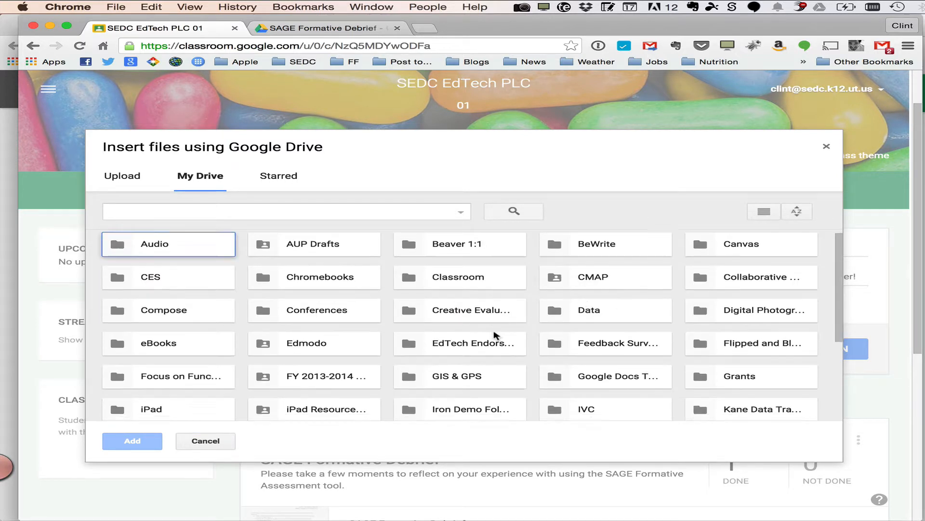
{"action": "left_click", "coordinate": [497, 338]}
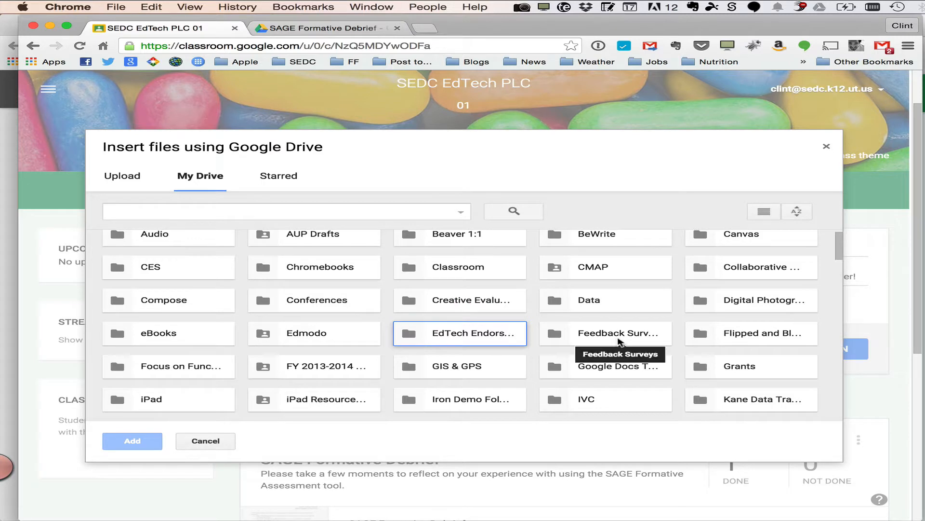
{"action": "scroll", "coordinate": [618, 339], "scroll_direction": "down", "scroll_amount": 5}
{"action": "scroll", "coordinate": [652, 355], "scroll_direction": "down", "scroll_amount": 5}
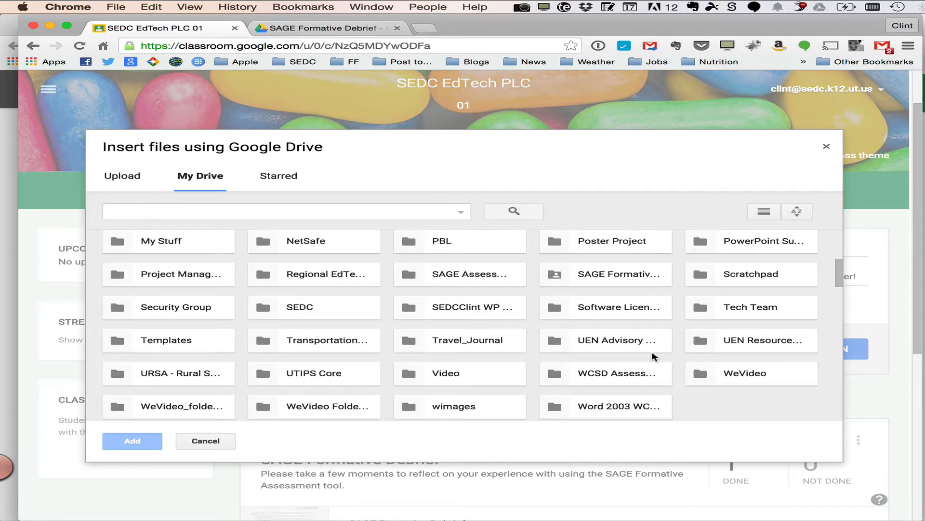
{"action": "scroll", "coordinate": [652, 356], "scroll_direction": "up", "scroll_amount": 1}
{"action": "double_click", "coordinate": [320, 291]}
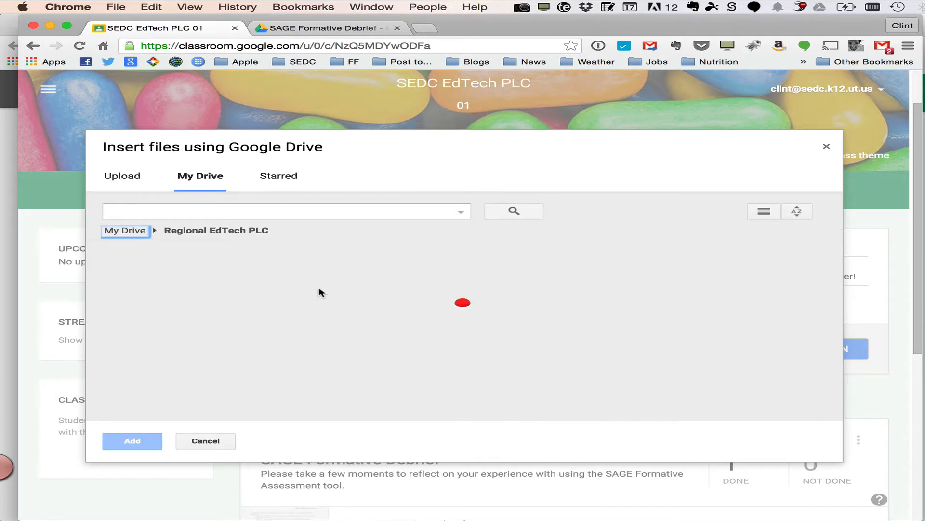
{"action": "double_click", "coordinate": [172, 260]}
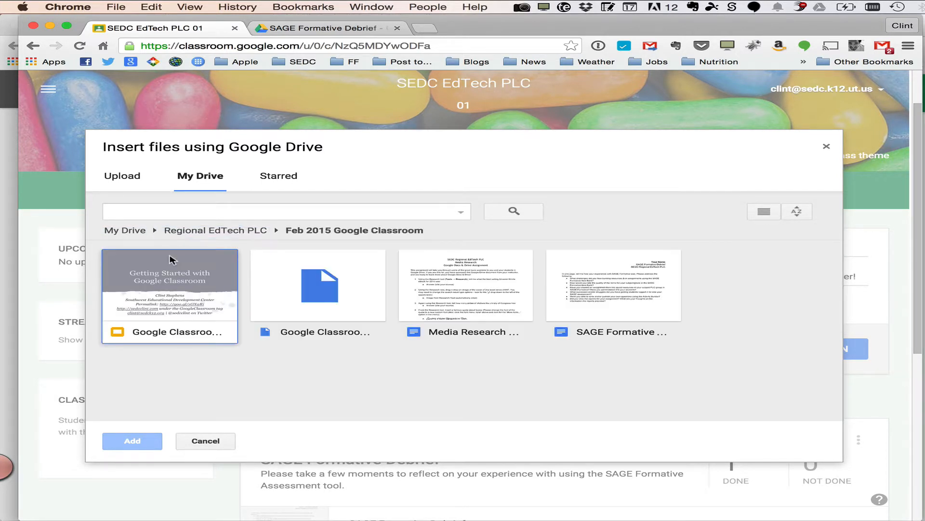
{"action": "left_click", "coordinate": [455, 295]}
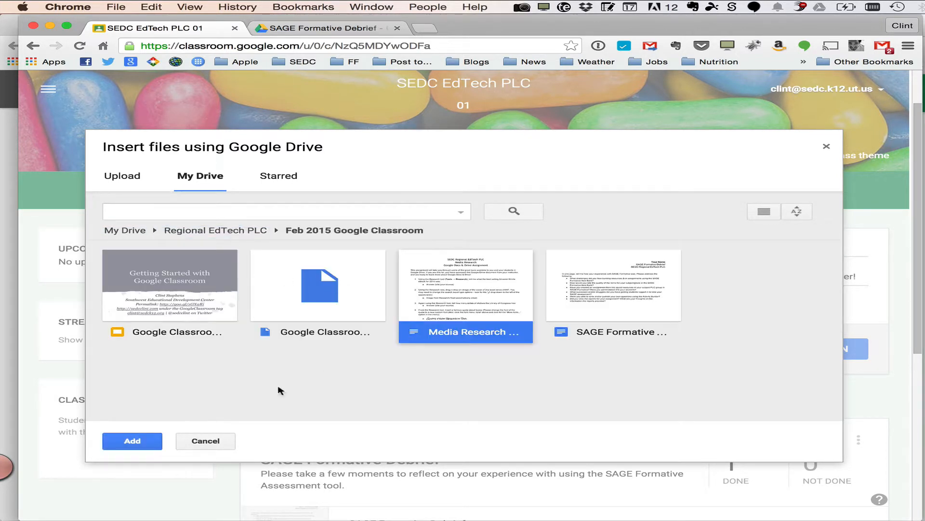
{"action": "left_click", "coordinate": [135, 441]}
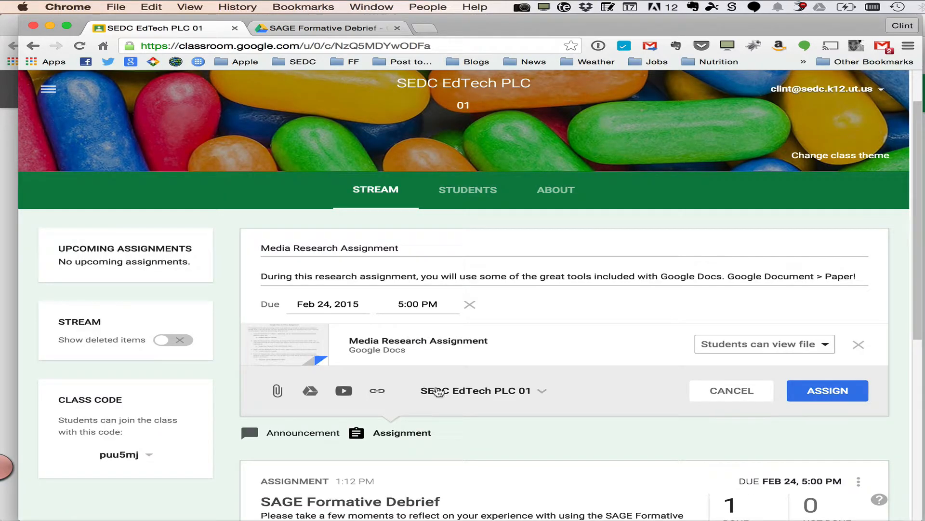
Set the attached document to "Make a copy for each student" and assign the Media Research Assignment
{"action": "left_click", "coordinate": [802, 345]}
{"action": "left_click", "coordinate": [789, 411]}
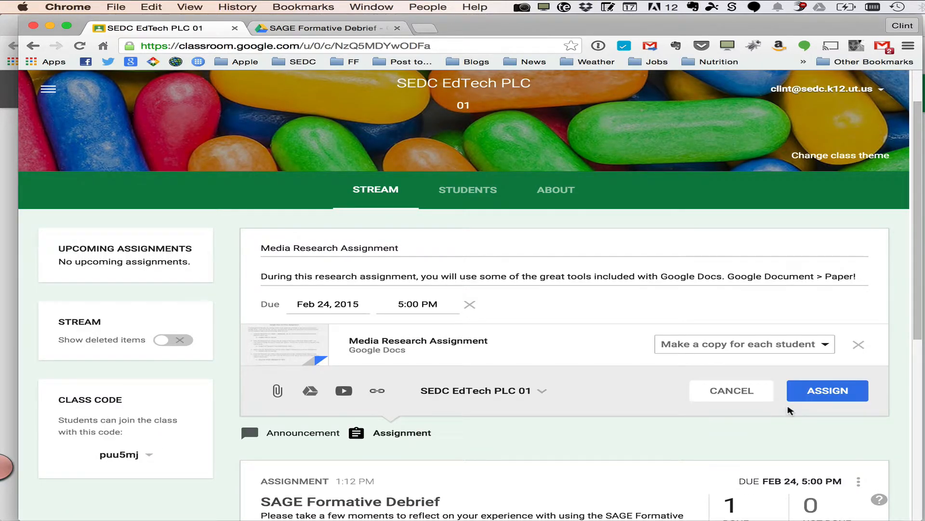
{"action": "left_click", "coordinate": [845, 394]}
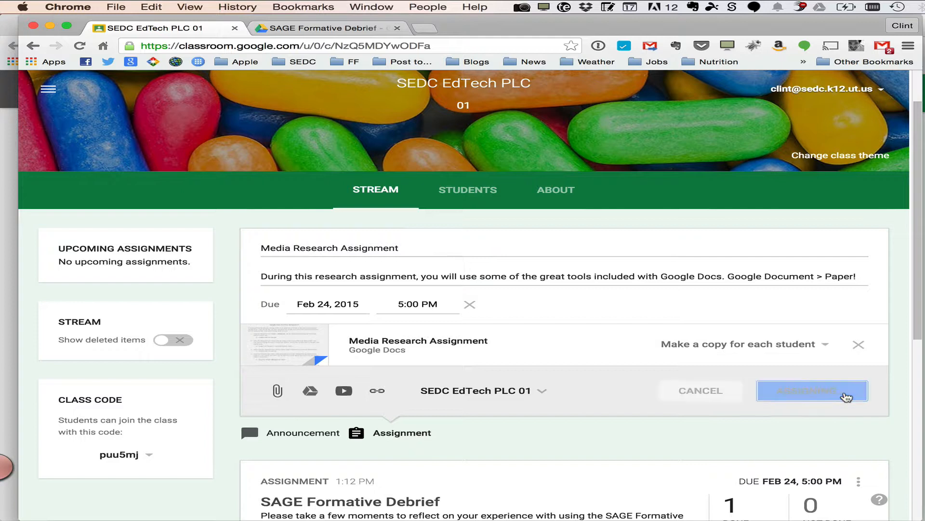
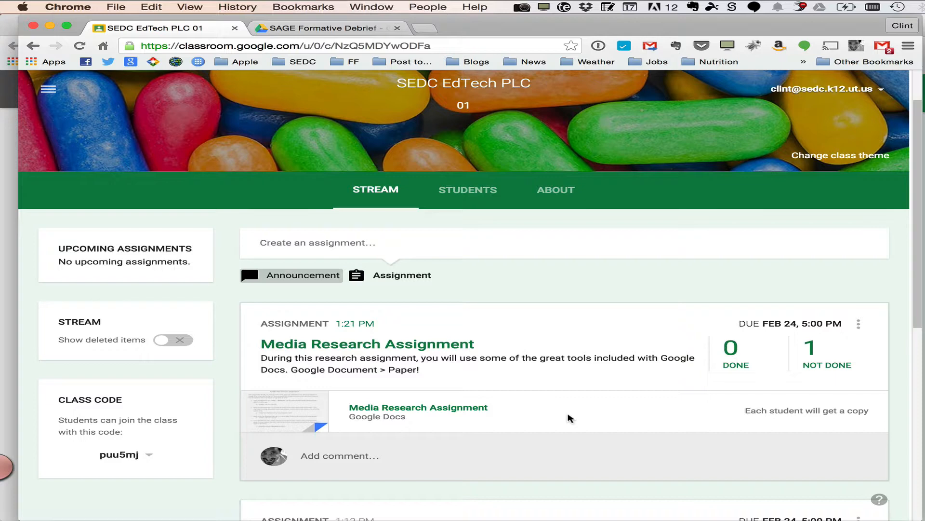
As the student, open your copy of the Media Research Assignment document from the class stream
{"action": "key", "text": "super+Tab"}
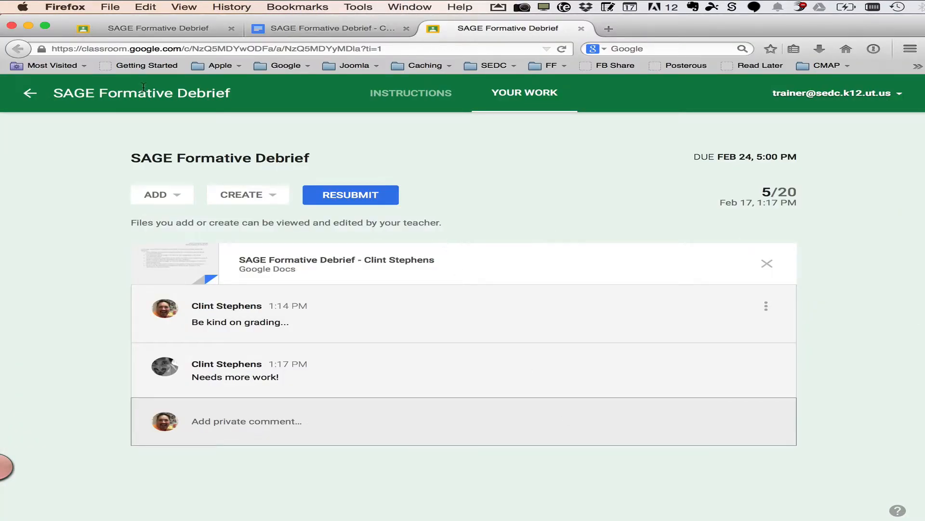
{"action": "left_click", "coordinate": [30, 93]}
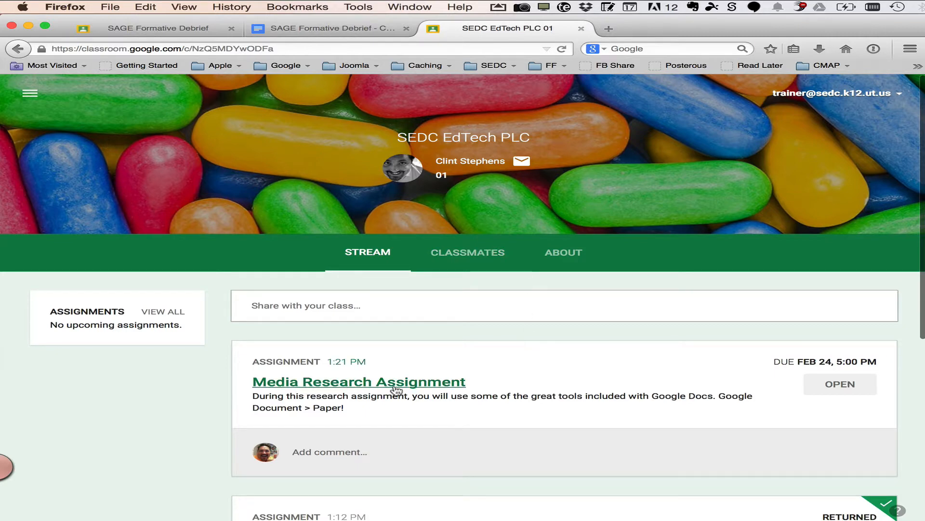
{"action": "scroll", "coordinate": [397, 390], "scroll_direction": "down", "scroll_amount": 5}
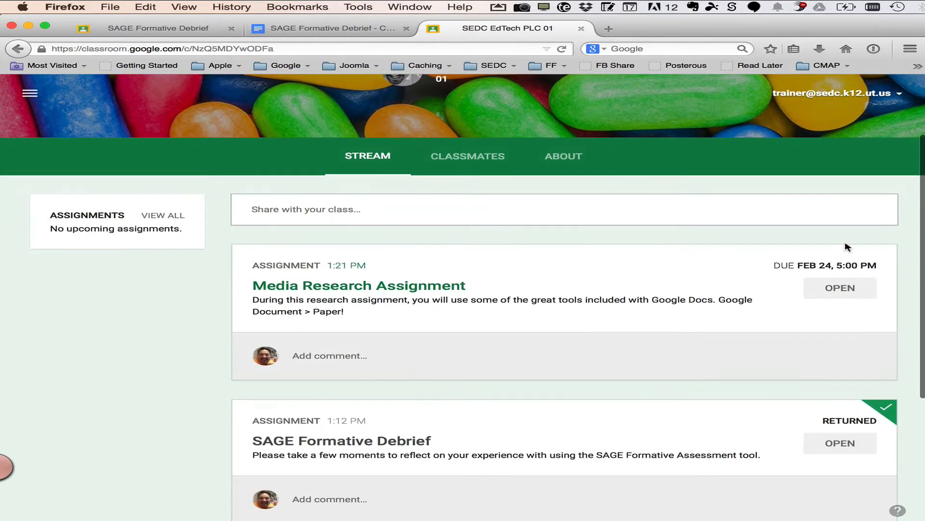
{"action": "left_click", "coordinate": [839, 288]}
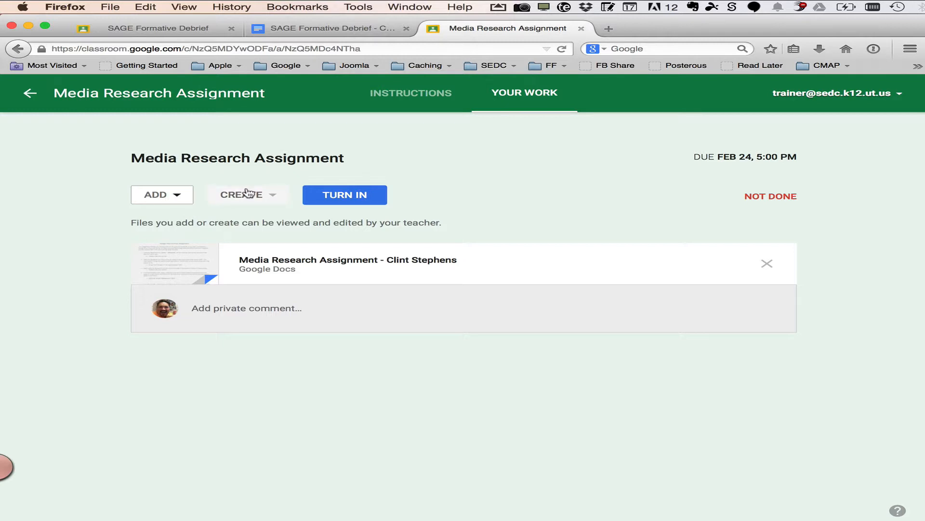
{"action": "left_click", "coordinate": [344, 262]}
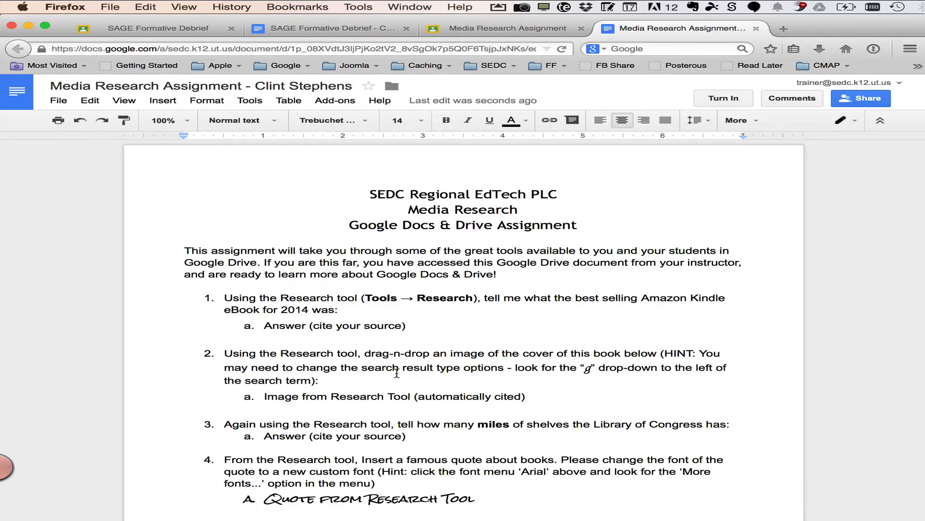
Open the Research tool and search for "worlds largest christmas tree"
{"action": "scroll", "coordinate": [396, 373], "scroll_direction": "down", "scroll_amount": 1}
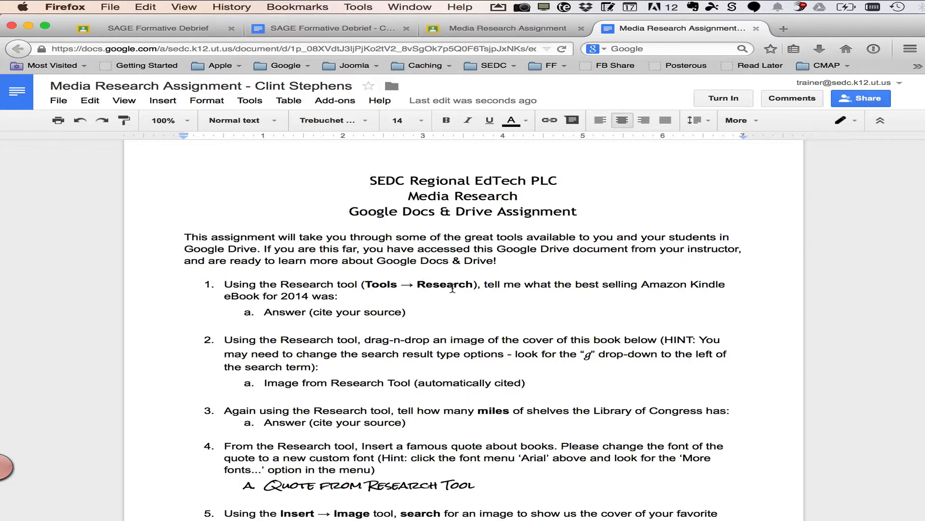
{"action": "scroll", "coordinate": [453, 289], "scroll_direction": "up", "scroll_amount": 1}
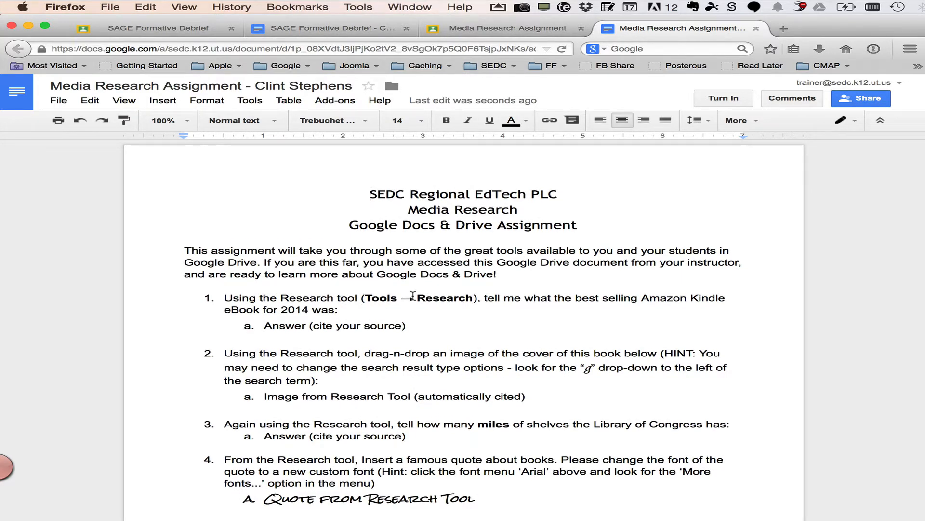
{"action": "left_click", "coordinate": [252, 101]}
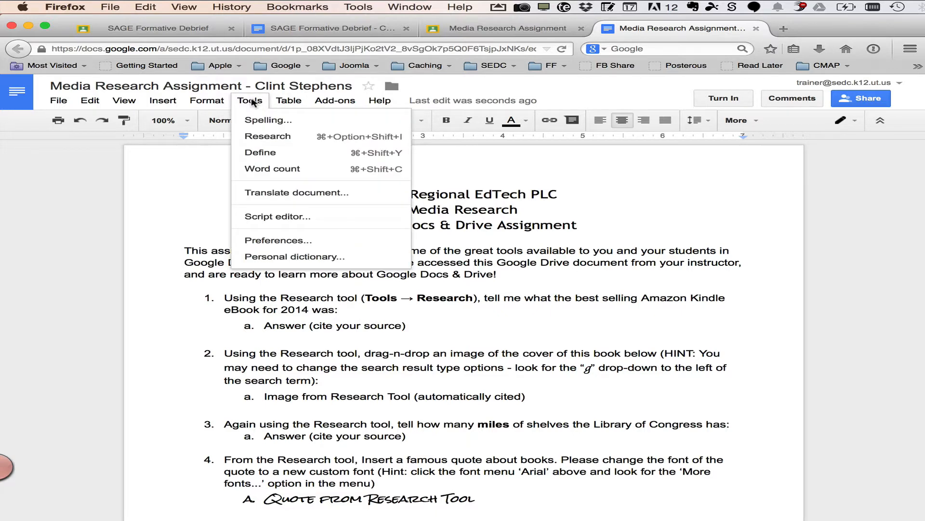
{"action": "left_click", "coordinate": [288, 136]}
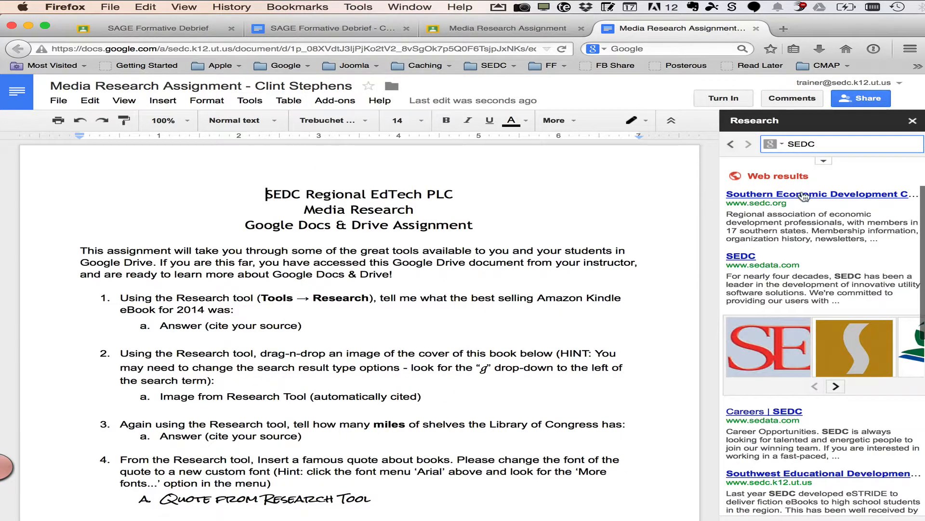
{"action": "double_click", "coordinate": [825, 144]}
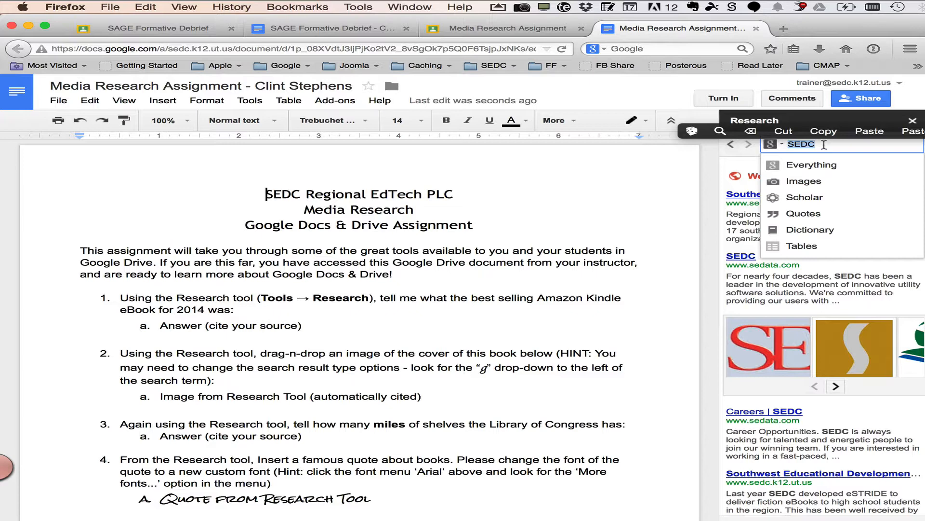
{"action": "type", "text": "worlds larg"}
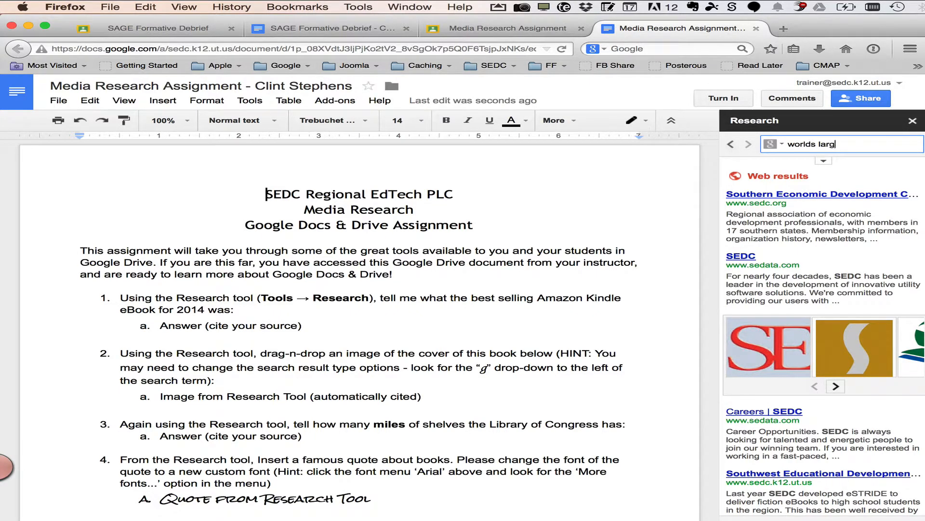
{"action": "type", "text": "est christmas tree"}
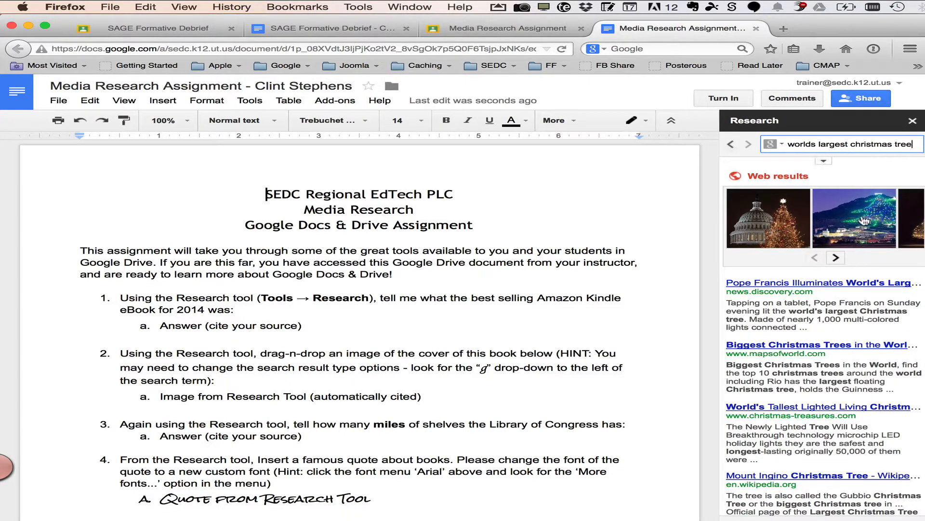
Browse the web results, then switch the research result type to Images
{"action": "mouse_move", "coordinate": [860, 232]}
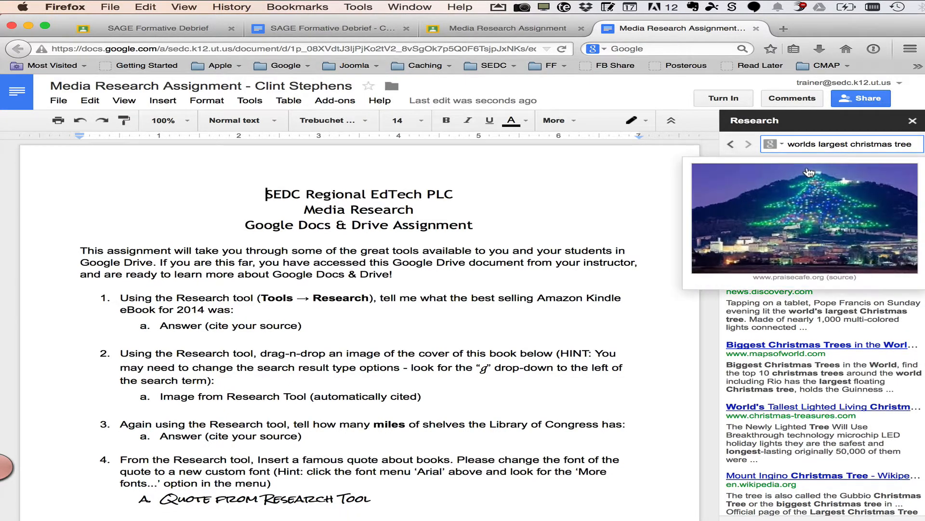
{"action": "mouse_move", "coordinate": [811, 310]}
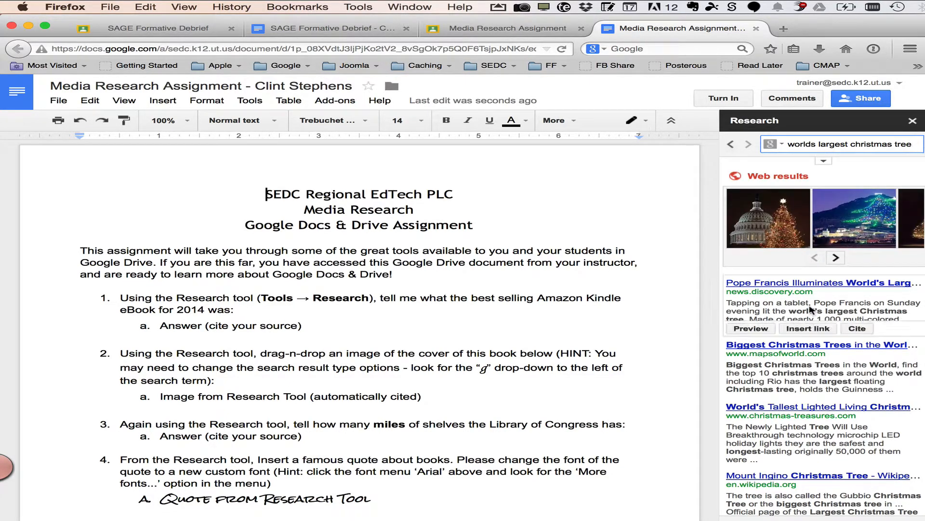
{"action": "scroll", "coordinate": [814, 374], "scroll_direction": "down", "scroll_amount": 3}
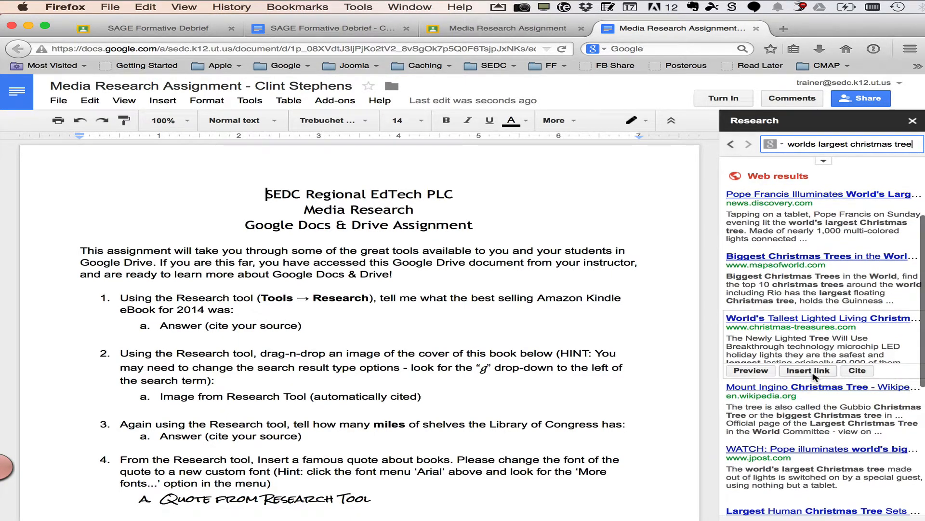
{"action": "mouse_move", "coordinate": [806, 284]}
{"action": "scroll", "coordinate": [806, 284], "scroll_direction": "up", "scroll_amount": 3}
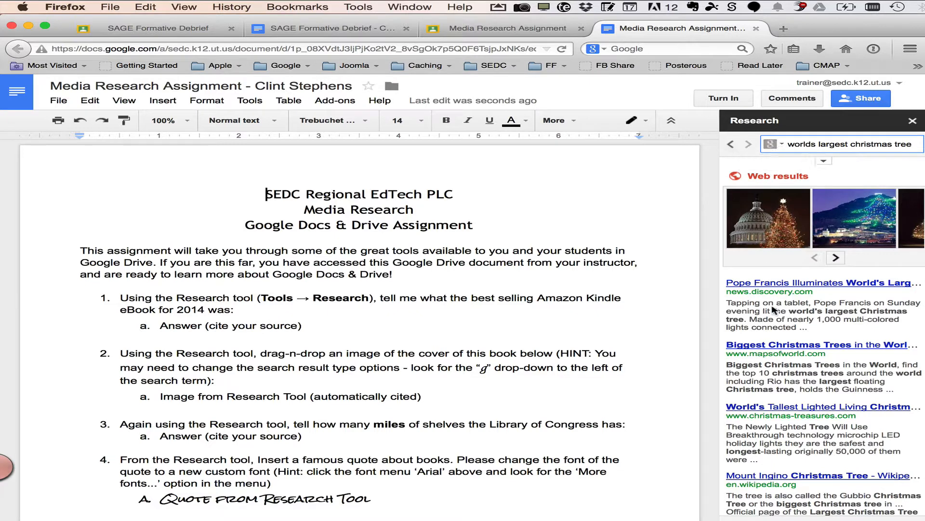
{"action": "left_click", "coordinate": [772, 145]}
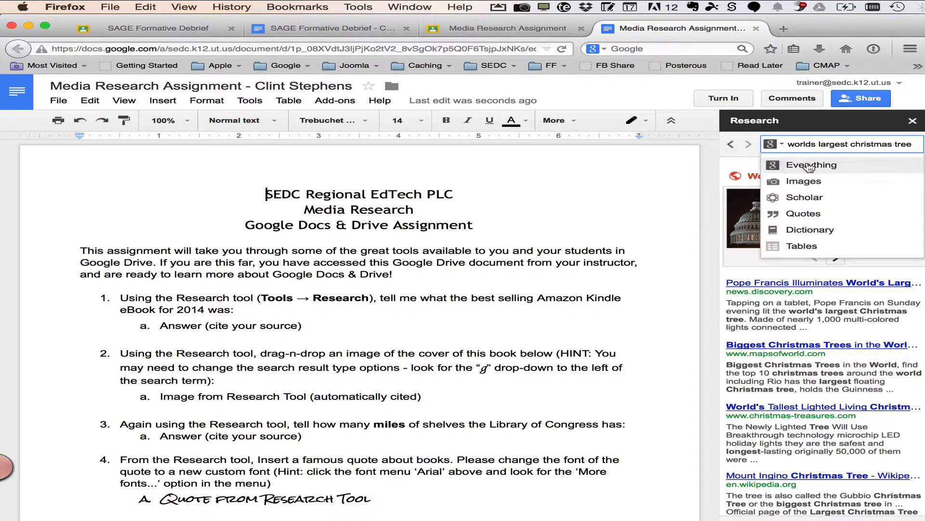
{"action": "left_click", "coordinate": [818, 181]}
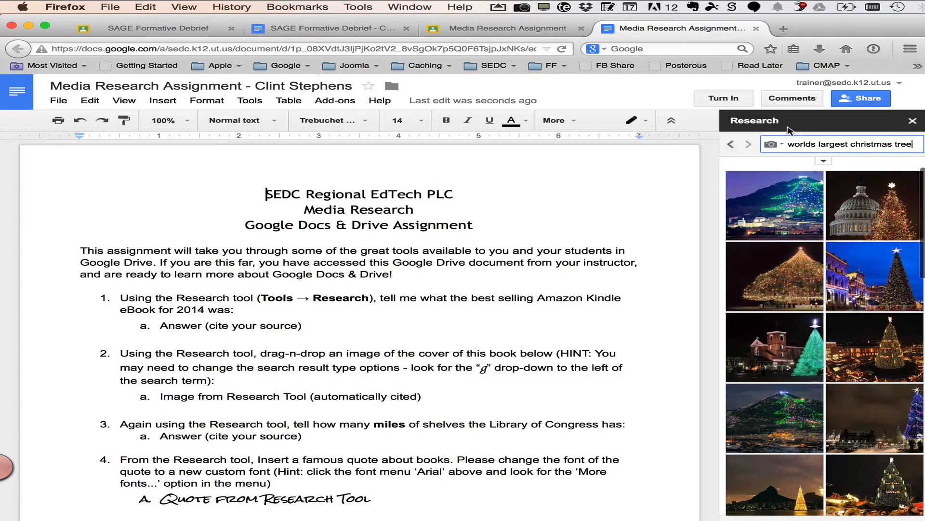
Switch the result type to Quotes and shorten the search to "christmas tree"
{"action": "left_click", "coordinate": [772, 144]}
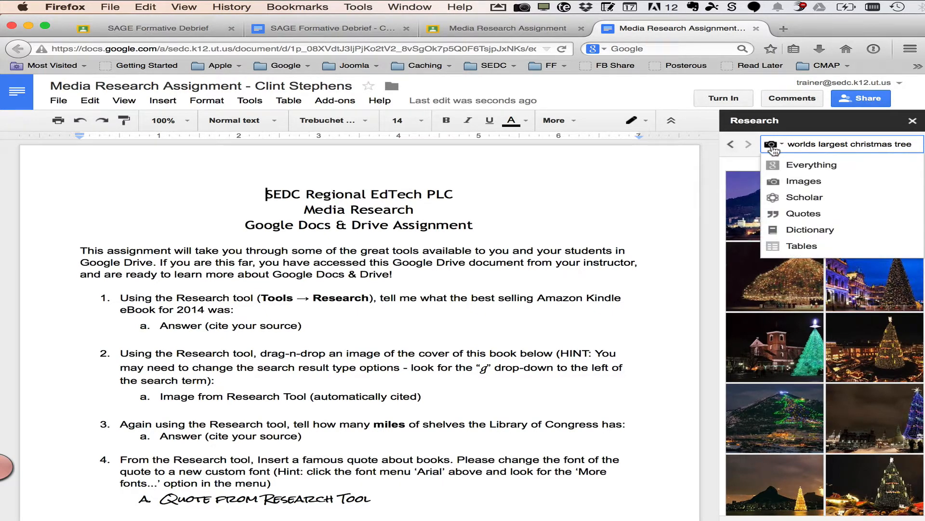
{"action": "left_click", "coordinate": [796, 215]}
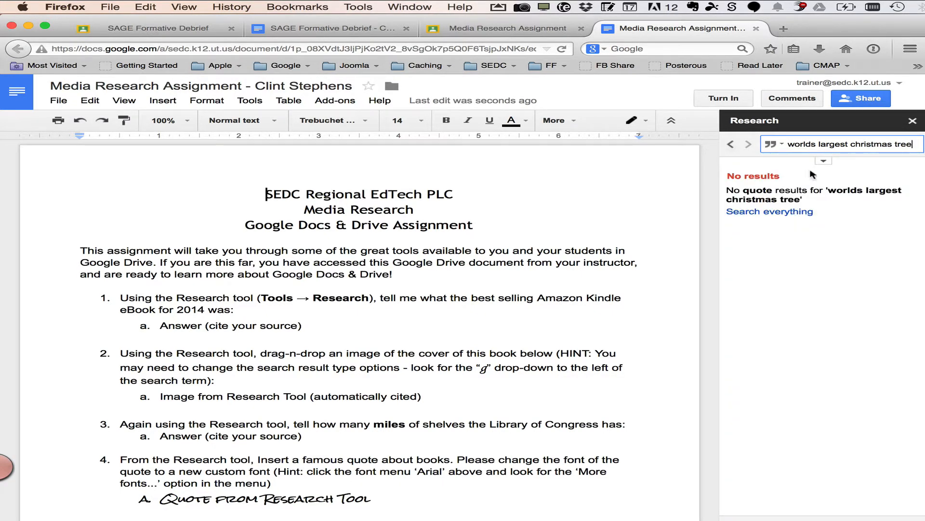
{"action": "left_click", "coordinate": [853, 144]}
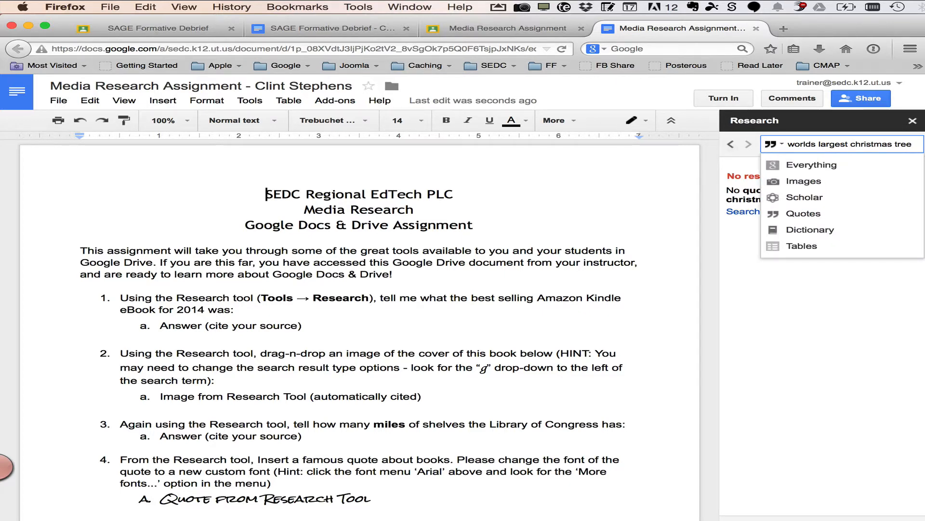
{"action": "key", "text": "BackSpace"}
{"action": "key", "text": "BackSpace"}
{"action": "key", "text": "BackSpace"}
{"action": "key", "text": "BackSpace"}
{"action": "key", "text": "BackSpace"}
{"action": "key", "text": "BackSpace"}
{"action": "key", "text": "BackSpace"}
{"action": "key", "text": "BackSpace"}
{"action": "key", "text": "BackSpace"}
{"action": "key", "text": "BackSpace"}
{"action": "key", "text": "BackSpace"}
{"action": "key", "text": "BackSpace"}
{"action": "key", "text": "BackSpace"}
{"action": "key", "text": "BackSpace"}
{"action": "key", "text": "BackSpace"}
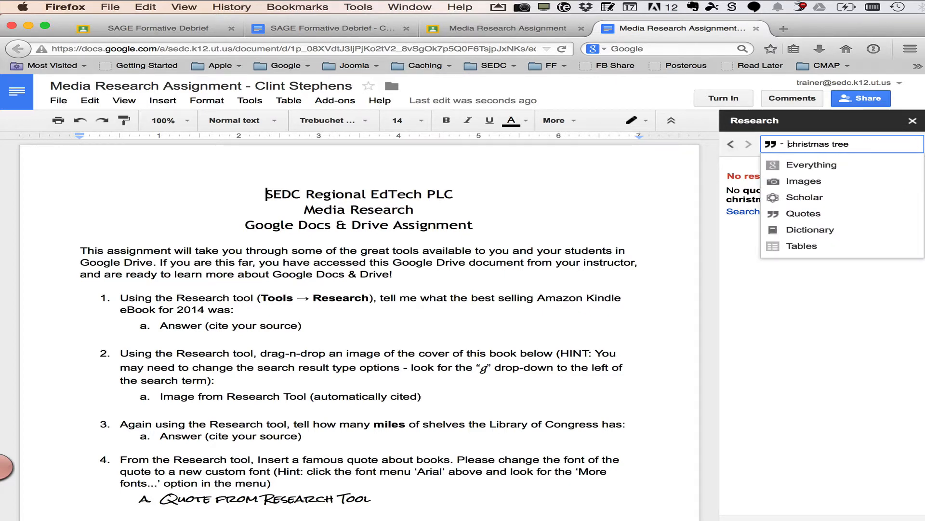
{"action": "key", "text": "Return"}
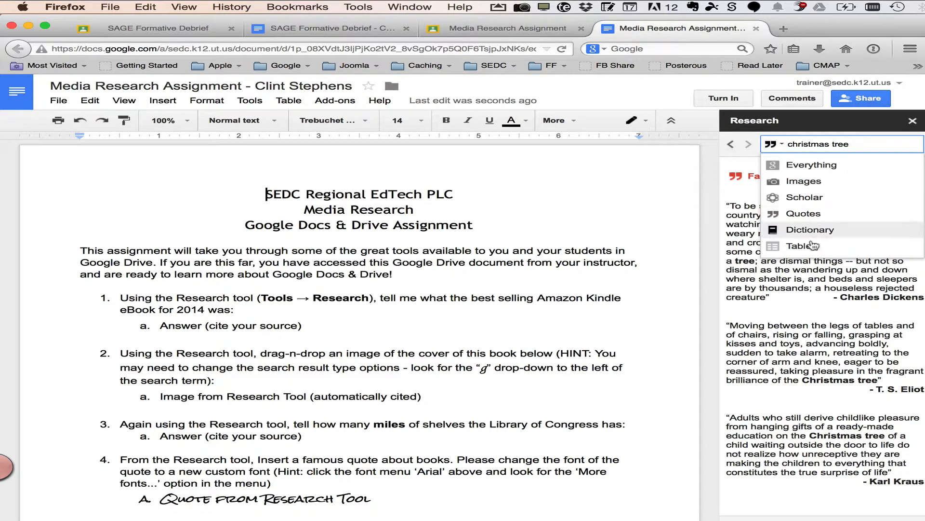
Look over the quotes, go back to the earlier search and switch the result type to Everything
{"action": "left_click", "coordinate": [812, 276]}
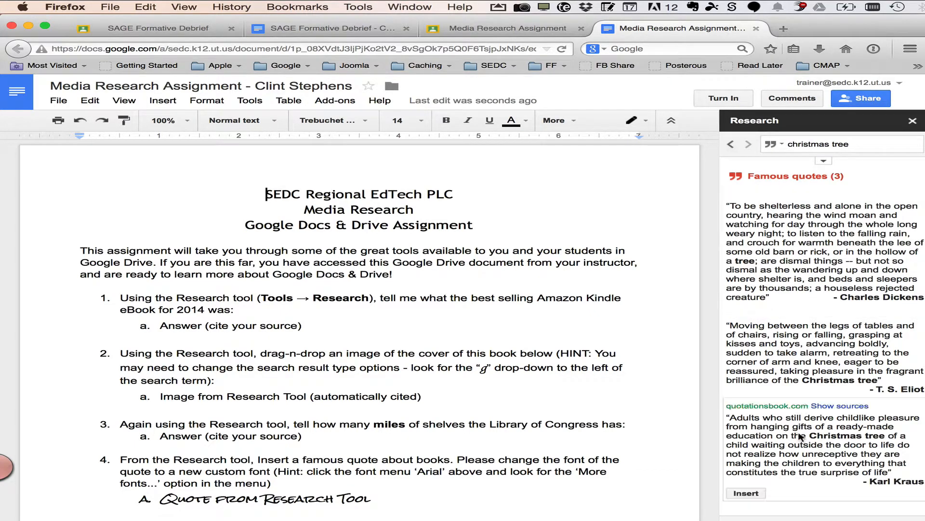
{"action": "mouse_move", "coordinate": [791, 369]}
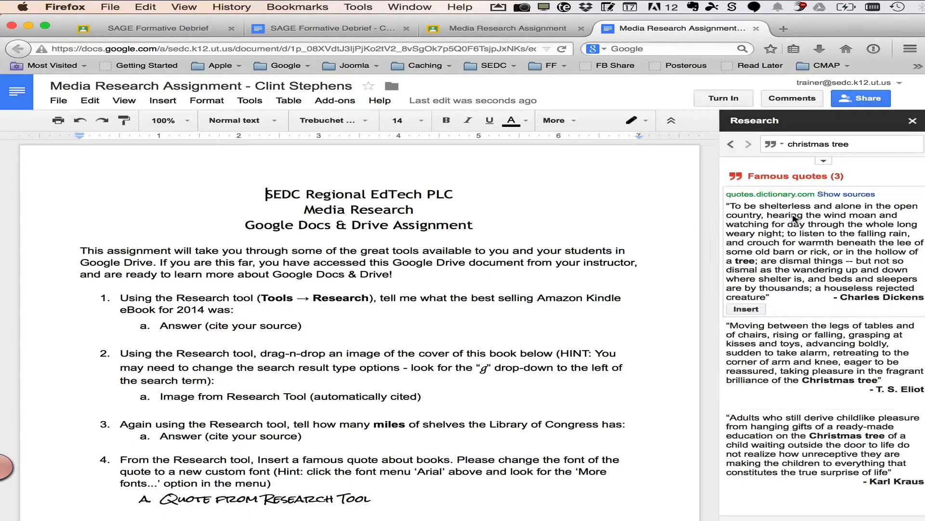
{"action": "left_click", "coordinate": [730, 146]}
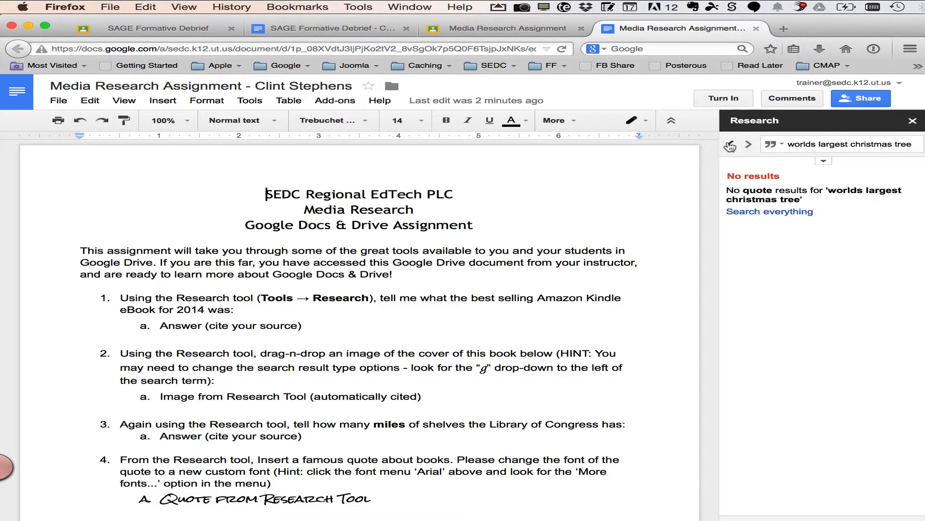
{"action": "left_click", "coordinate": [730, 147]}
{"action": "left_click", "coordinate": [773, 144]}
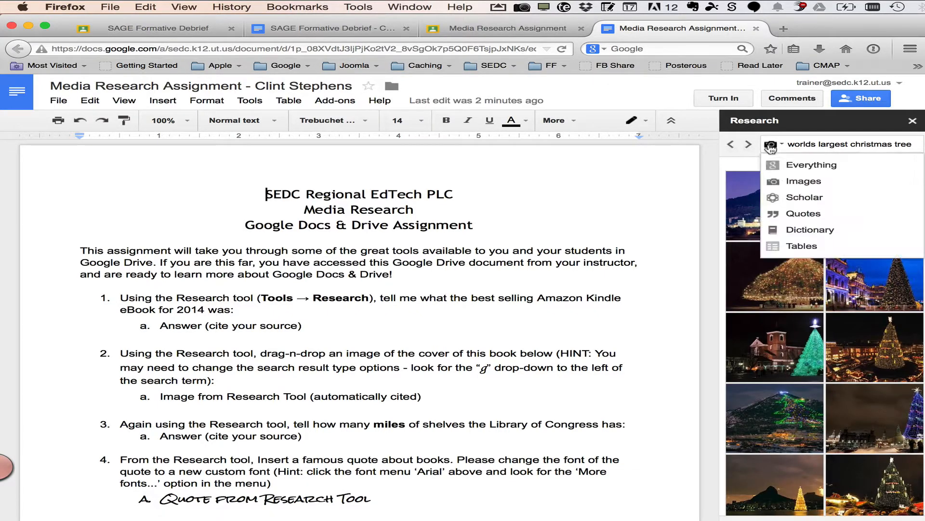
{"action": "left_click", "coordinate": [785, 166]}
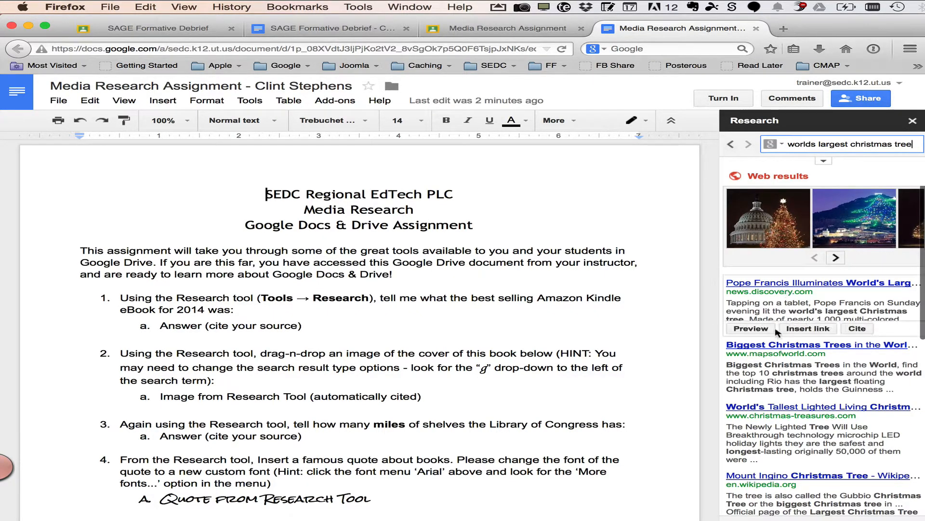
Replace question 1's "Answer (cite your source)" placeholder with "Mount Ingino in Italy"
{"action": "scroll", "coordinate": [809, 392], "scroll_direction": "down", "scroll_amount": 2}
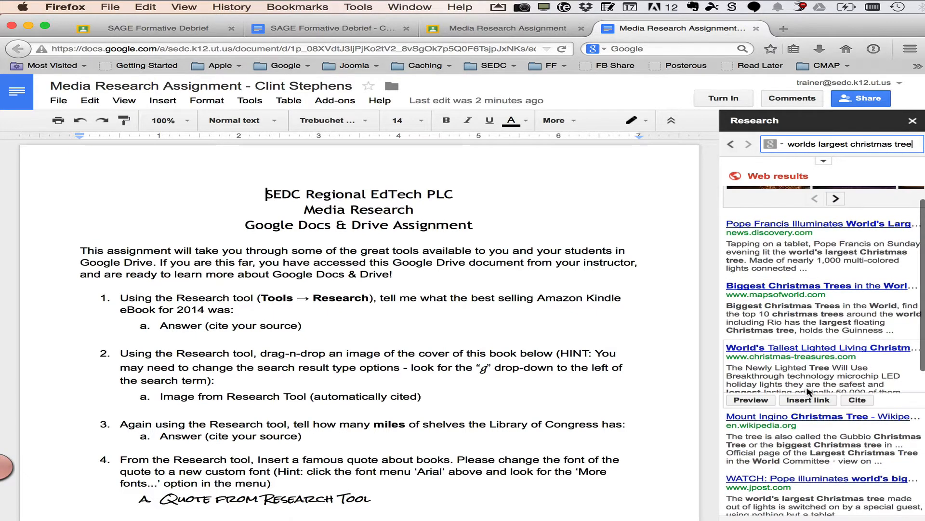
{"action": "left_click", "coordinate": [303, 326]}
{"action": "left_click_drag", "start_coordinate": [303, 326], "coordinate": [160, 326]}
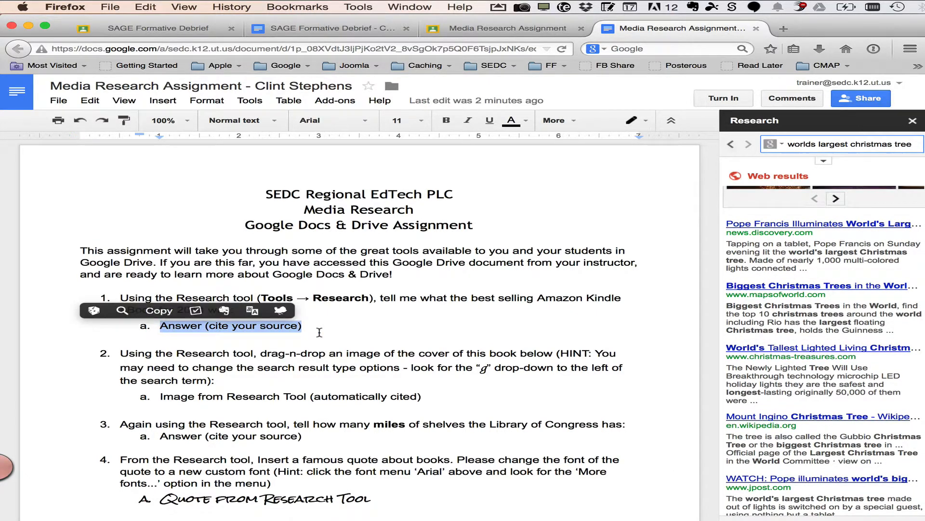
{"action": "scroll", "coordinate": [836, 370], "scroll_direction": "down", "scroll_amount": 2}
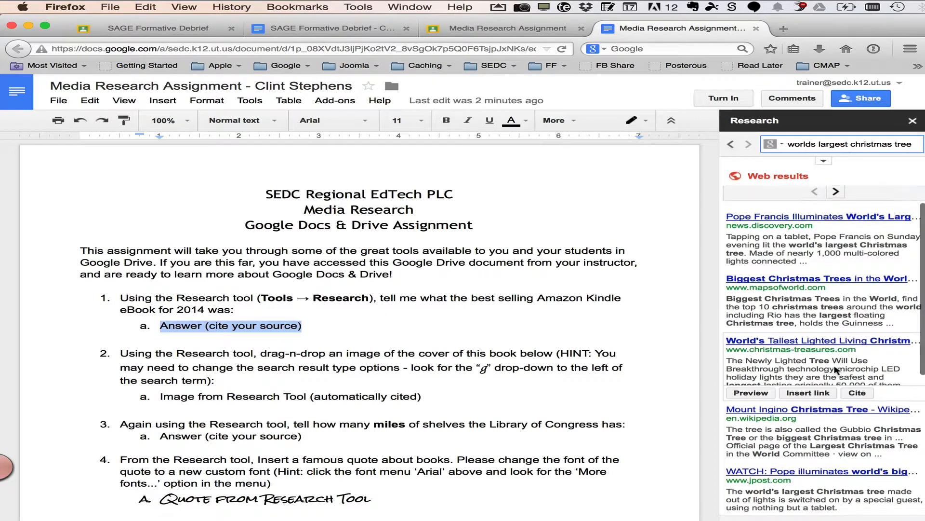
{"action": "scroll", "coordinate": [836, 370], "scroll_direction": "down", "scroll_amount": 1}
{"action": "mouse_move", "coordinate": [837, 370]}
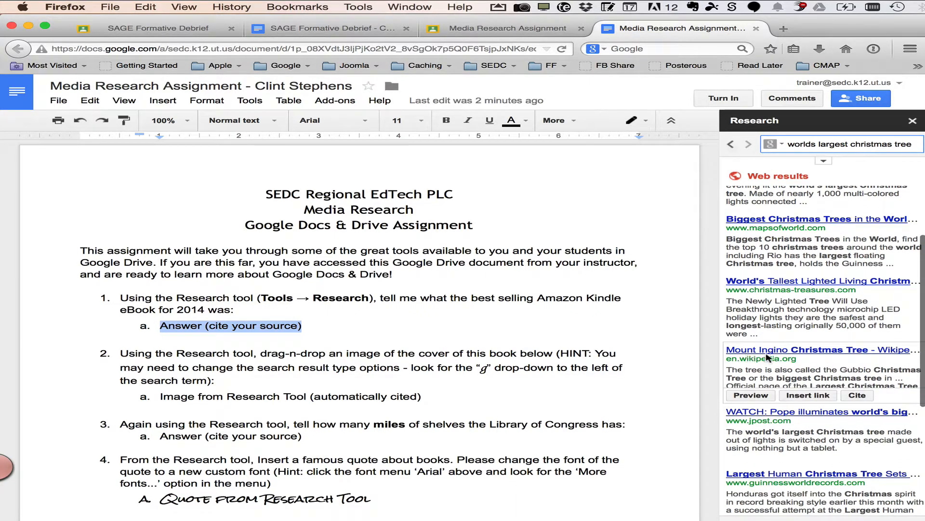
{"action": "type", "text": "Moun"}
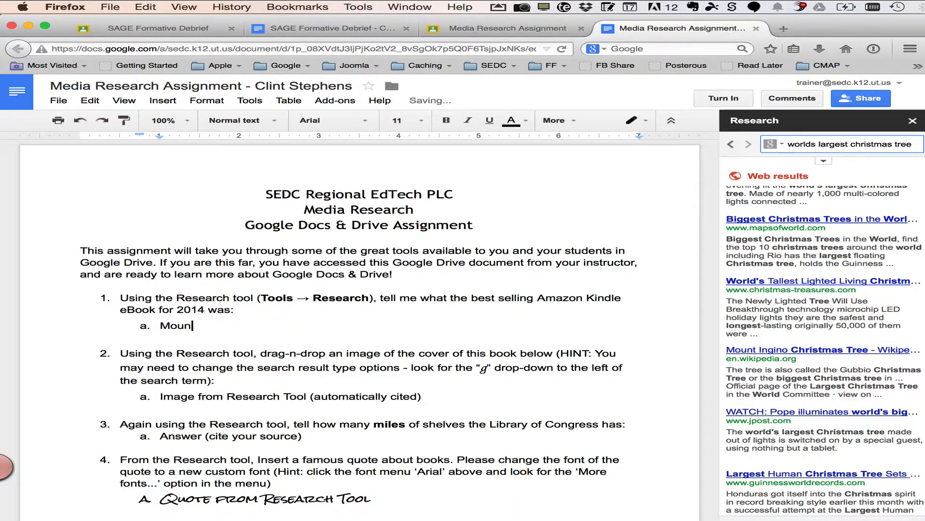
{"action": "type", "text": "t Ingino in Italy"}
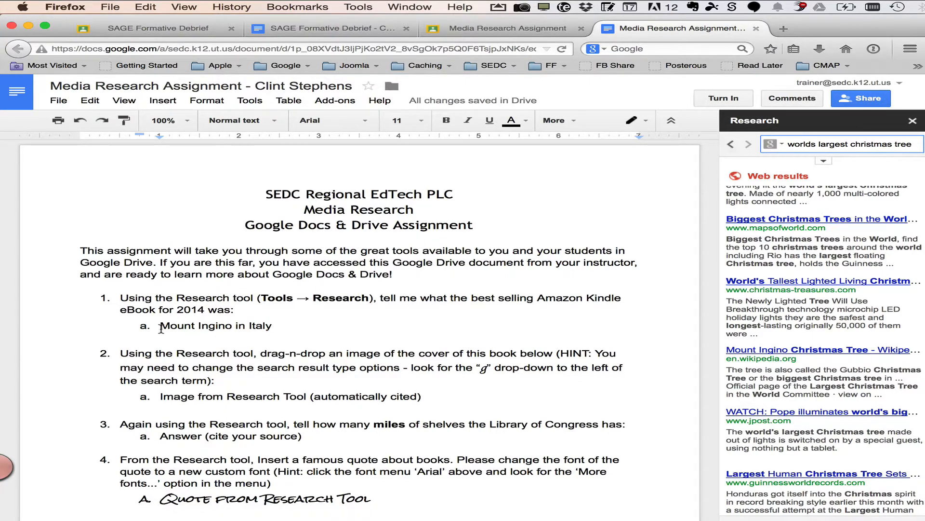
Select the answer "Mount Ingino in Italy" and link it to the Mount Ingino Christmas Tree Wikipedia result, adding a citation footnote
{"action": "mouse_move", "coordinate": [171, 327]}
{"action": "left_mouse_down"}
{"action": "mouse_move", "coordinate": [266, 327]}
{"action": "mouse_move", "coordinate": [159, 328]}
{"action": "left_mouse_up"}
{"action": "left_click", "coordinate": [266, 328]}
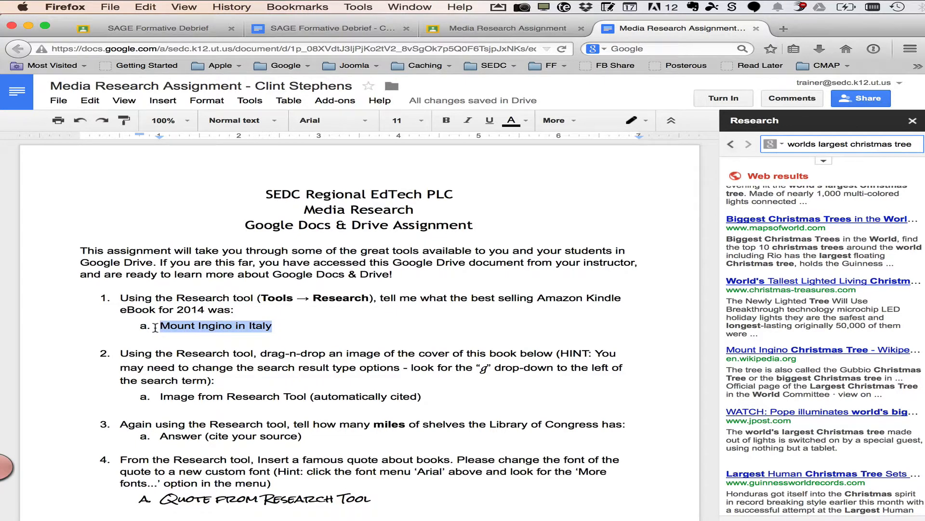
{"action": "mouse_move", "coordinate": [806, 369]}
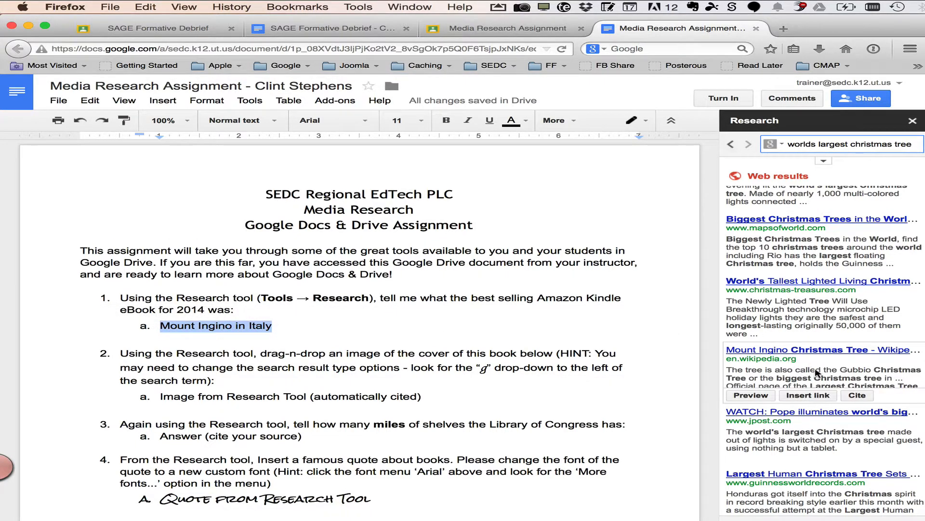
{"action": "left_click", "coordinate": [759, 396]}
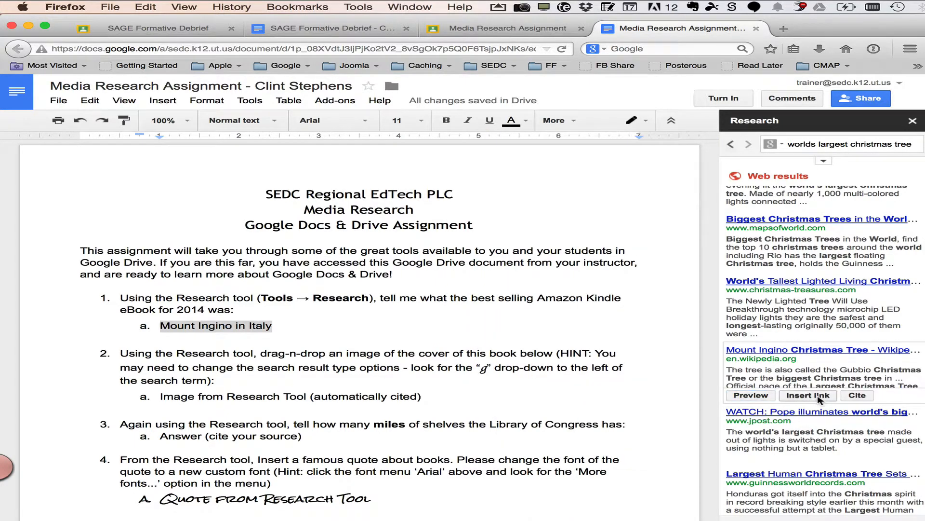
{"action": "left_click", "coordinate": [818, 398]}
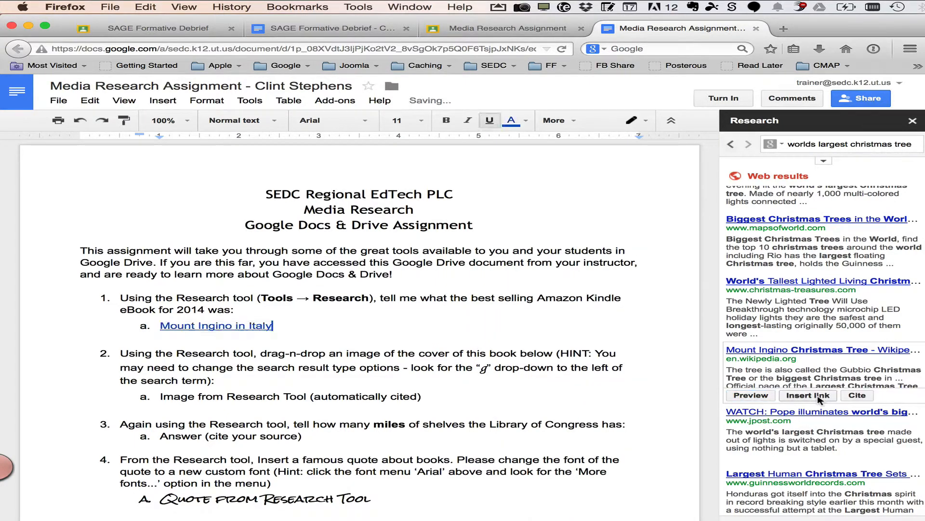
{"action": "left_click", "coordinate": [857, 396]}
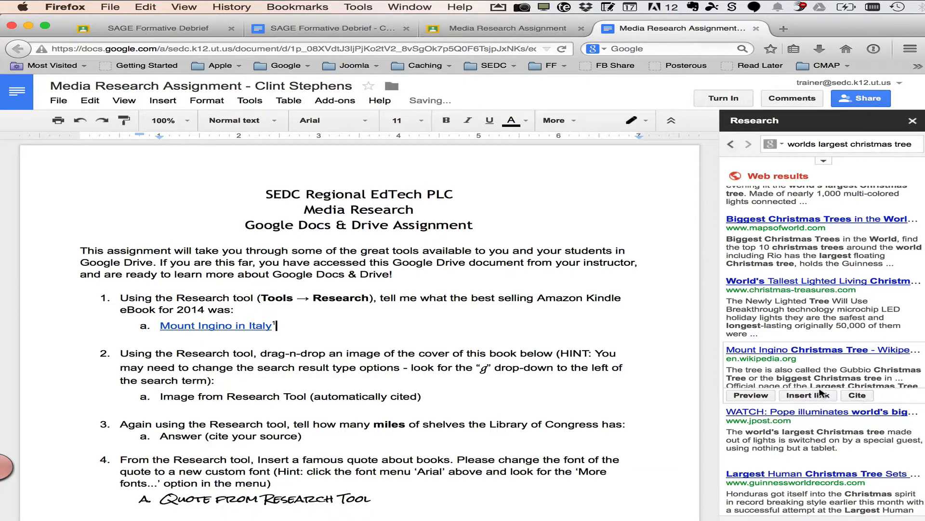
{"action": "left_click", "coordinate": [221, 327]}
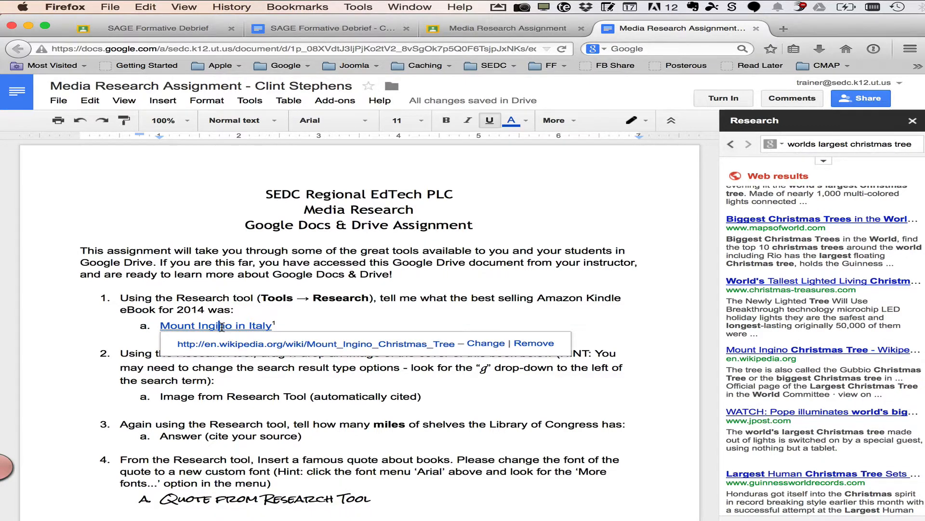
{"action": "left_click", "coordinate": [302, 313]}
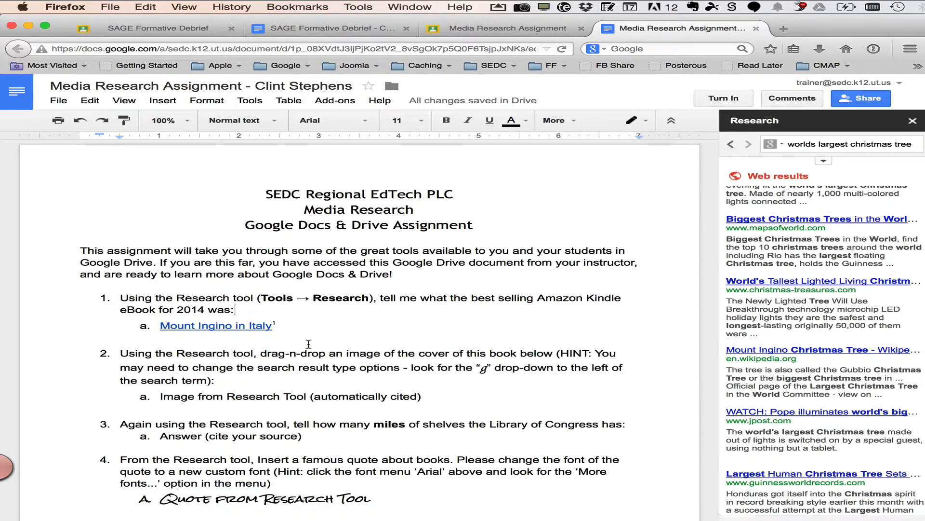
Examine the Research tool's settings for citation format and image usage-rights filtering
{"action": "scroll", "coordinate": [299, 324], "scroll_direction": "down", "scroll_amount": 10}
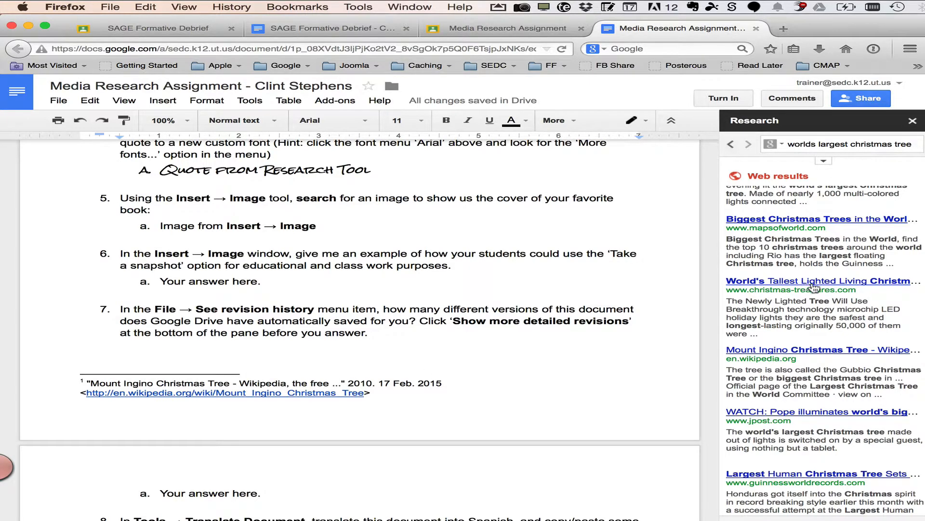
{"action": "mouse_move", "coordinate": [810, 287]}
{"action": "left_click", "coordinate": [824, 161]}
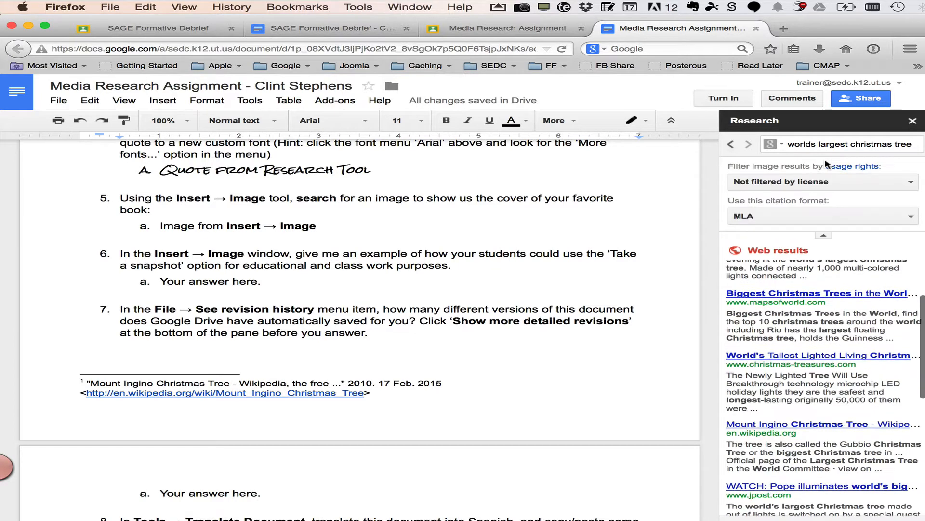
{"action": "left_click", "coordinate": [807, 218]}
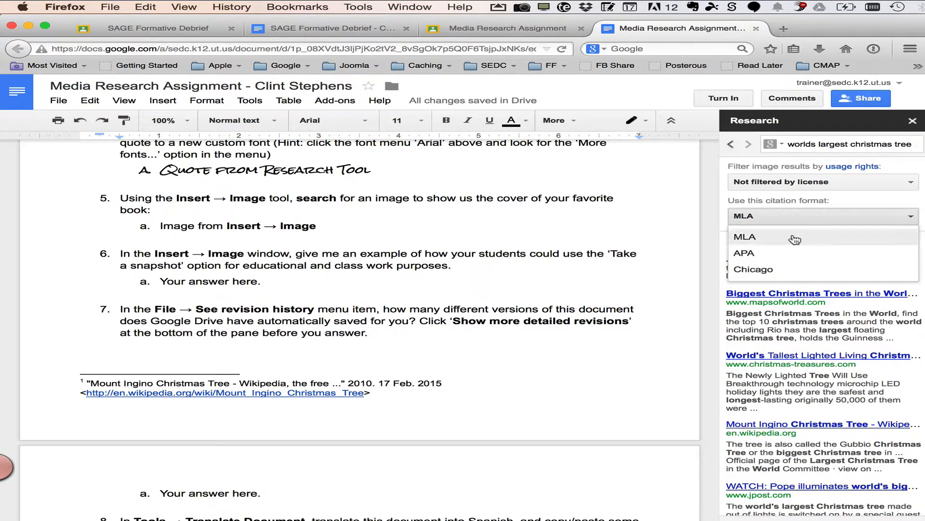
{"action": "left_click", "coordinate": [828, 201]}
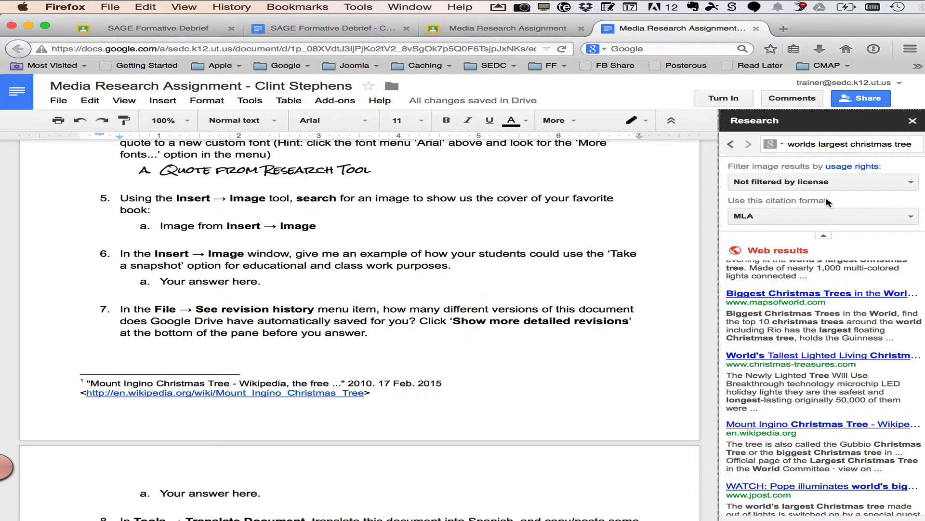
{"action": "left_click", "coordinate": [819, 182]}
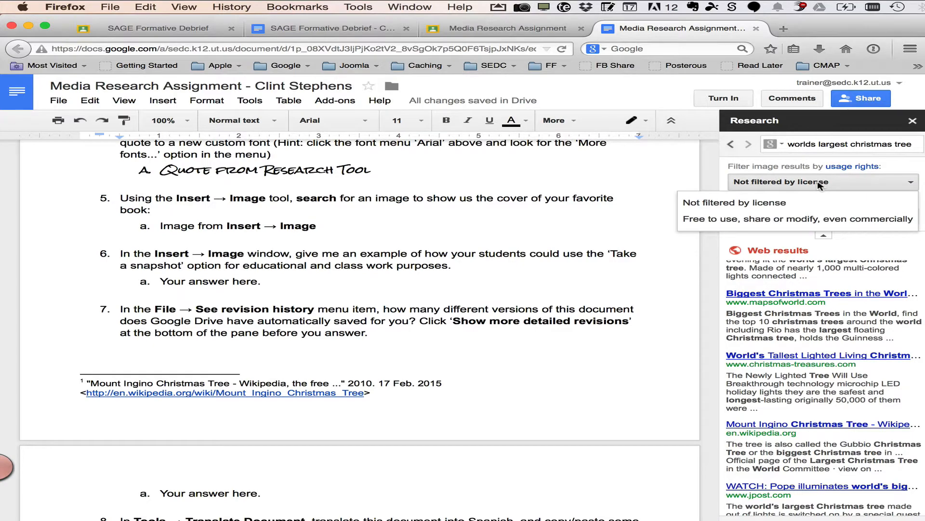
{"action": "left_click", "coordinate": [781, 167]}
{"action": "scroll", "coordinate": [825, 235], "scroll_direction": "down", "scroll_amount": 1}
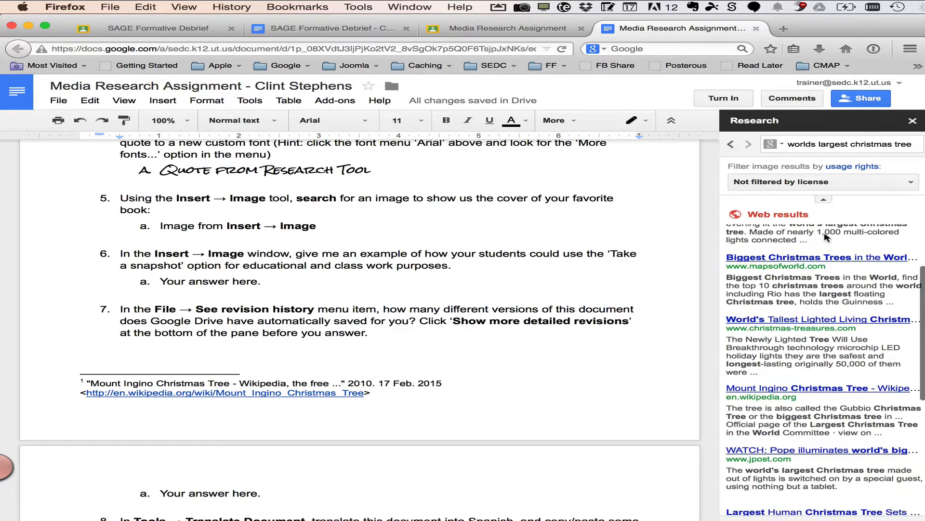
{"action": "scroll", "coordinate": [825, 235], "scroll_direction": "down", "scroll_amount": 1}
{"action": "scroll", "coordinate": [826, 239], "scroll_direction": "up", "scroll_amount": 3}
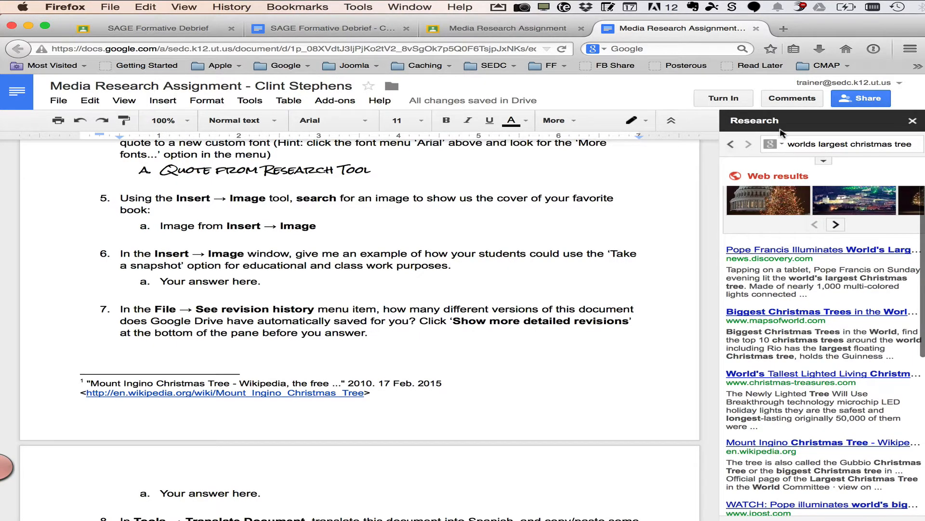
{"action": "left_click", "coordinate": [774, 144]}
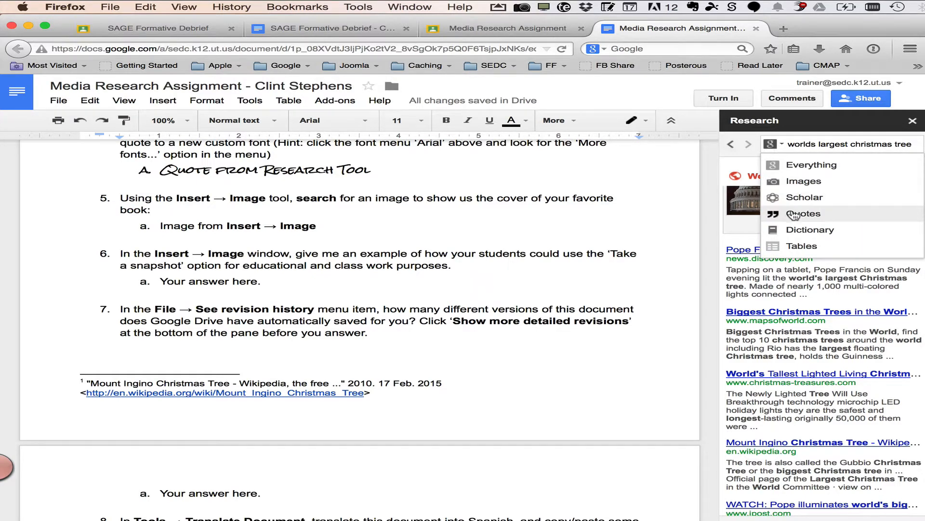
{"action": "left_click", "coordinate": [807, 264]}
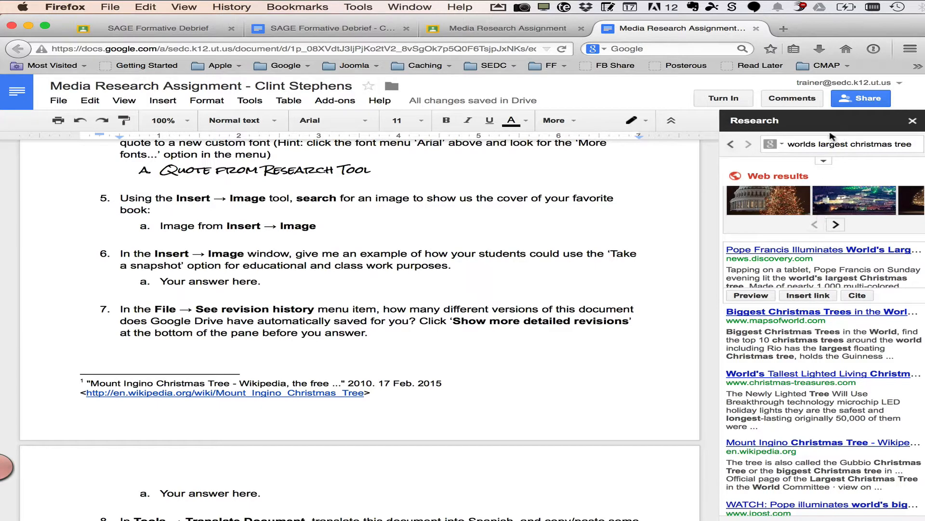
{"action": "mouse_move", "coordinate": [870, 333]}
{"action": "scroll", "coordinate": [269, 351], "scroll_direction": "up", "scroll_amount": 4}
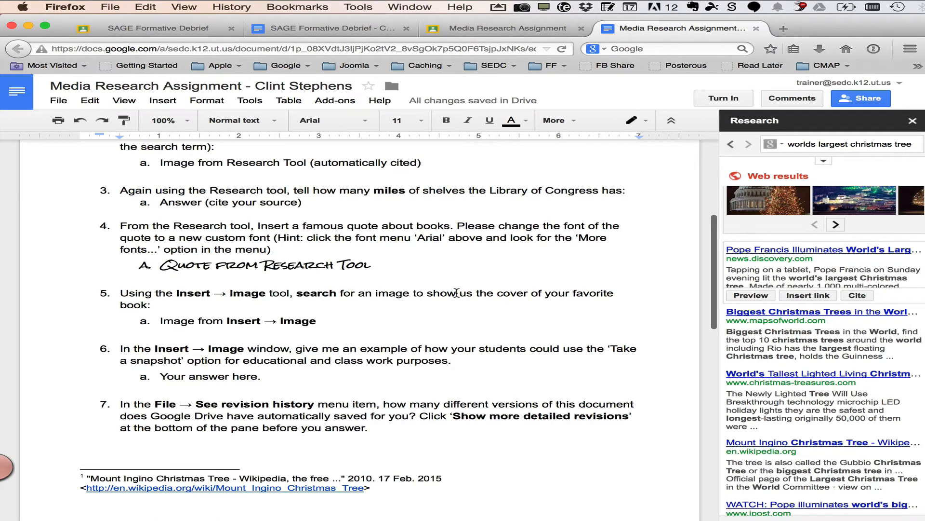
{"action": "scroll", "coordinate": [456, 293], "scroll_direction": "up", "scroll_amount": 4}
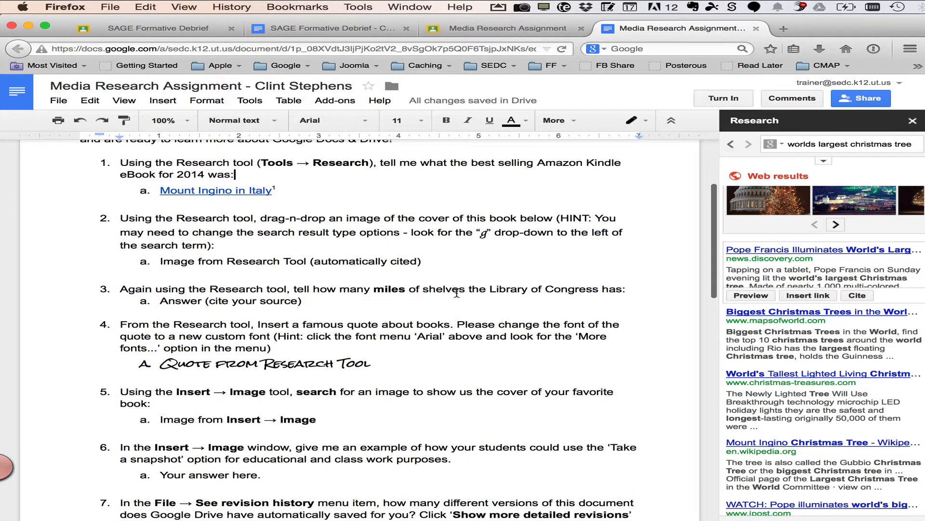
{"action": "scroll", "coordinate": [462, 289], "scroll_direction": "down", "scroll_amount": 4}
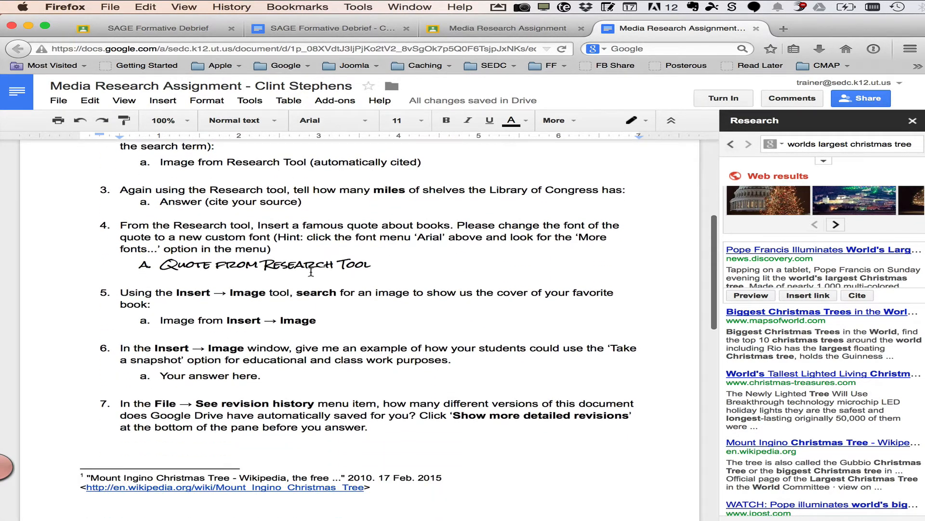
Close the Research panel, insert a clip-art image from a "christmas tree" image search, then delete it
{"action": "left_click", "coordinate": [912, 120]}
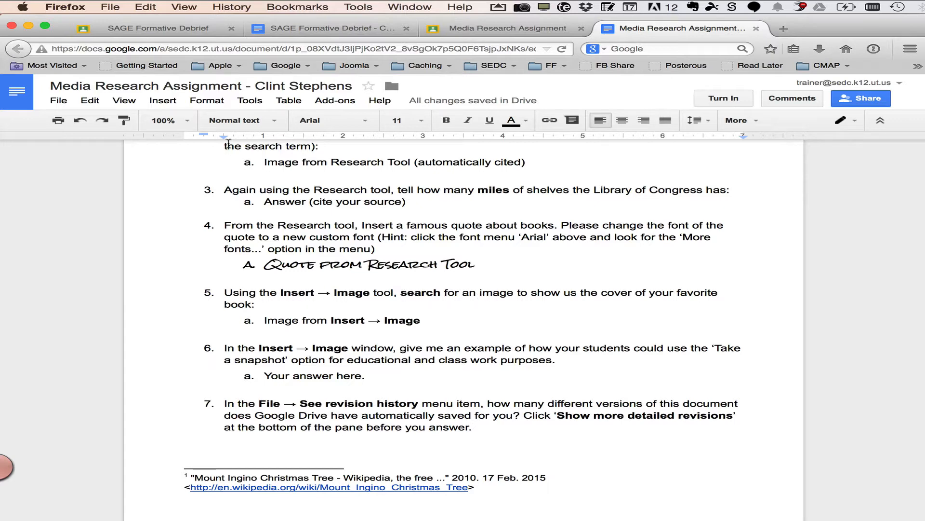
{"action": "left_click", "coordinate": [162, 100]}
{"action": "left_click", "coordinate": [166, 121]}
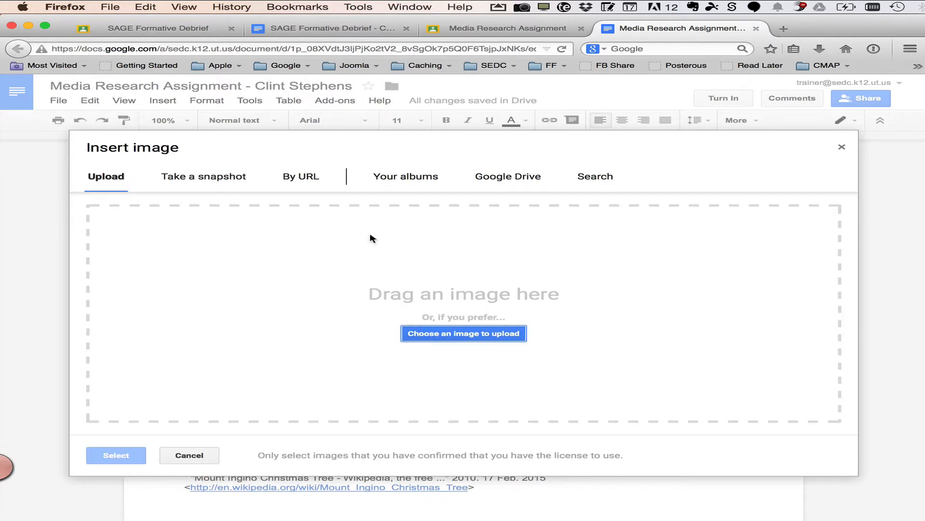
{"action": "left_click", "coordinate": [524, 177]}
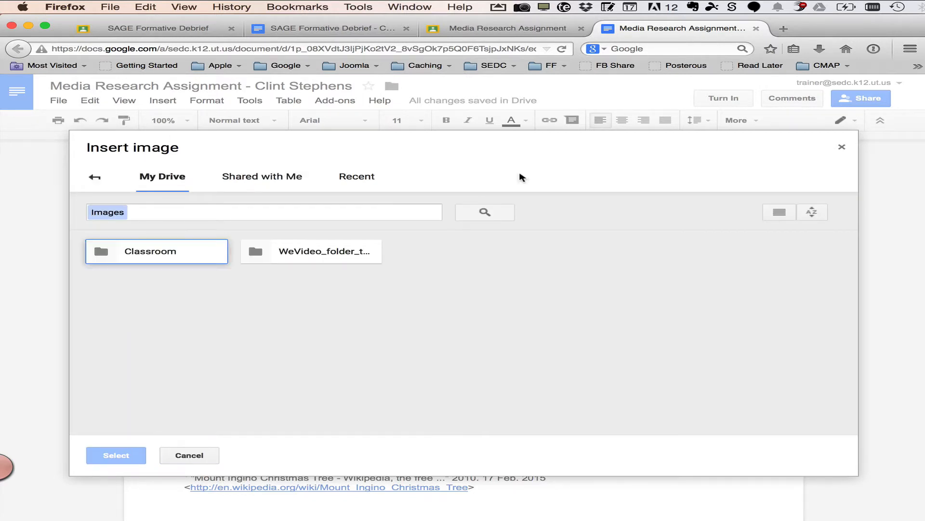
{"action": "left_click", "coordinate": [95, 177]}
{"action": "left_click", "coordinate": [606, 178]}
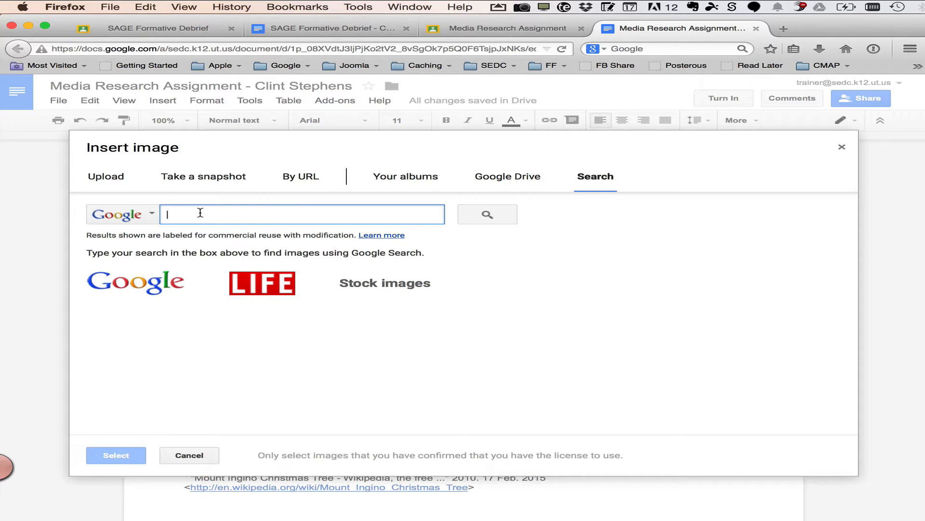
{"action": "type", "text": "chr"}
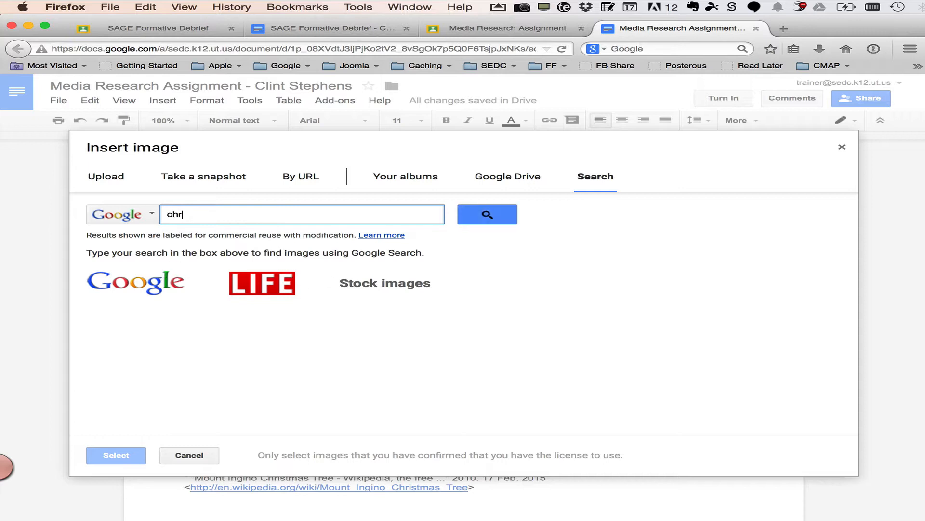
{"action": "type", "text": "istmas tree"}
{"action": "key", "text": "Return"}
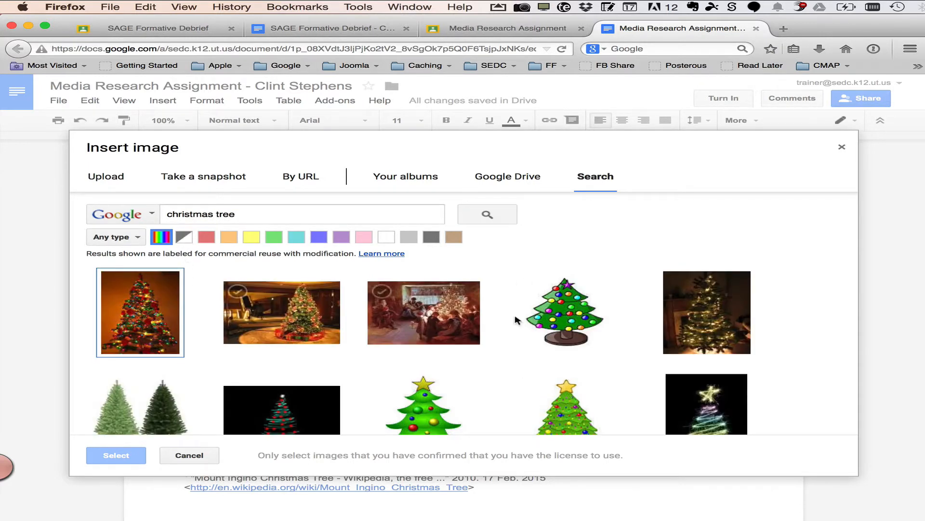
{"action": "left_click", "coordinate": [570, 314]}
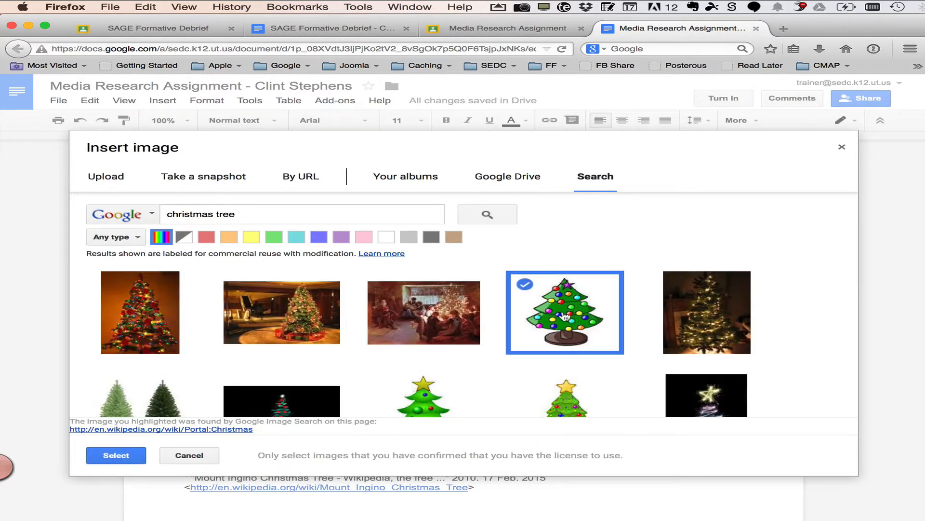
{"action": "left_click", "coordinate": [116, 456]}
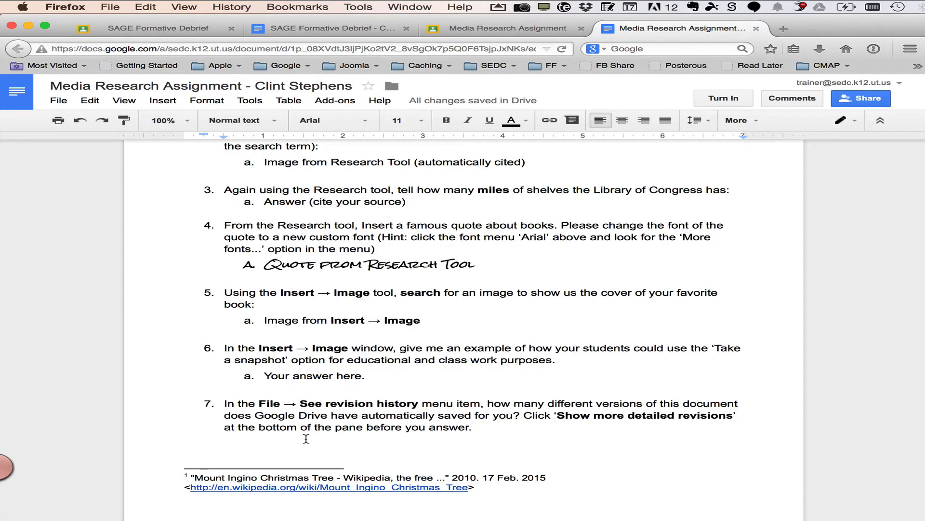
{"action": "scroll", "coordinate": [324, 433], "scroll_direction": "up", "scroll_amount": 15}
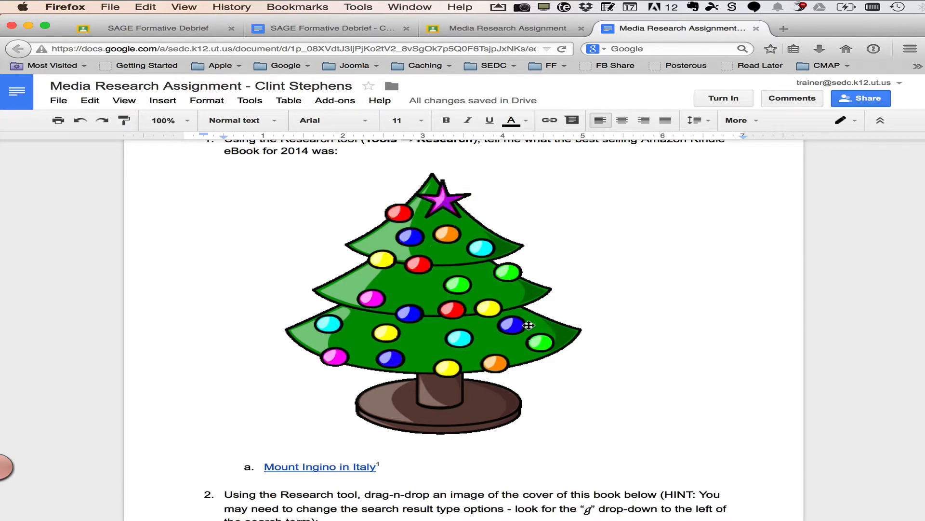
{"action": "key", "text": "BackSpace"}
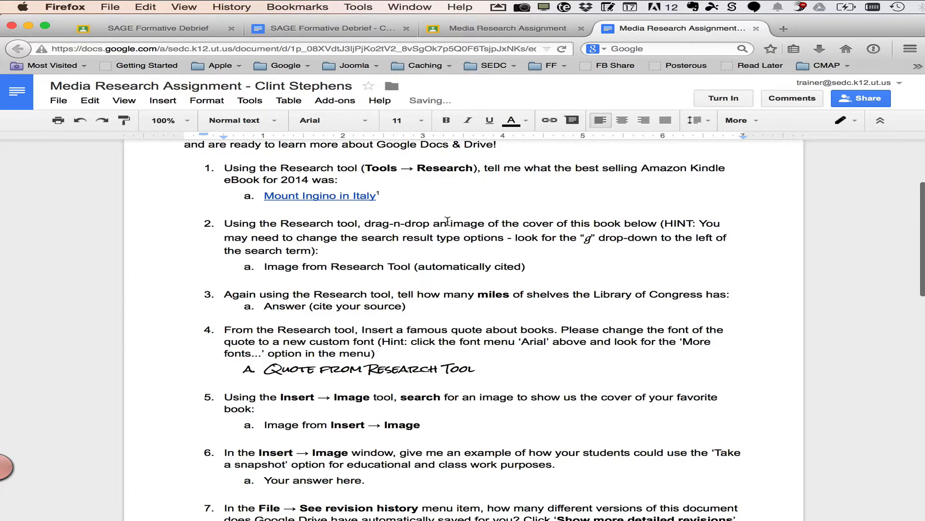
Take two webcam snapshots in the Insert image dialog and insert the selected snapshot into the document
{"action": "left_click", "coordinate": [167, 101]}
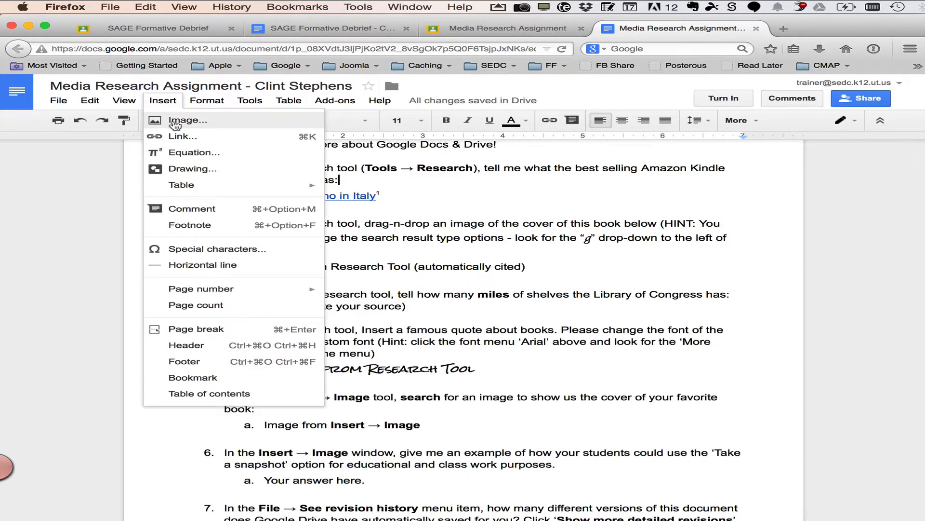
{"action": "left_click", "coordinate": [172, 120]}
{"action": "left_click", "coordinate": [206, 182]}
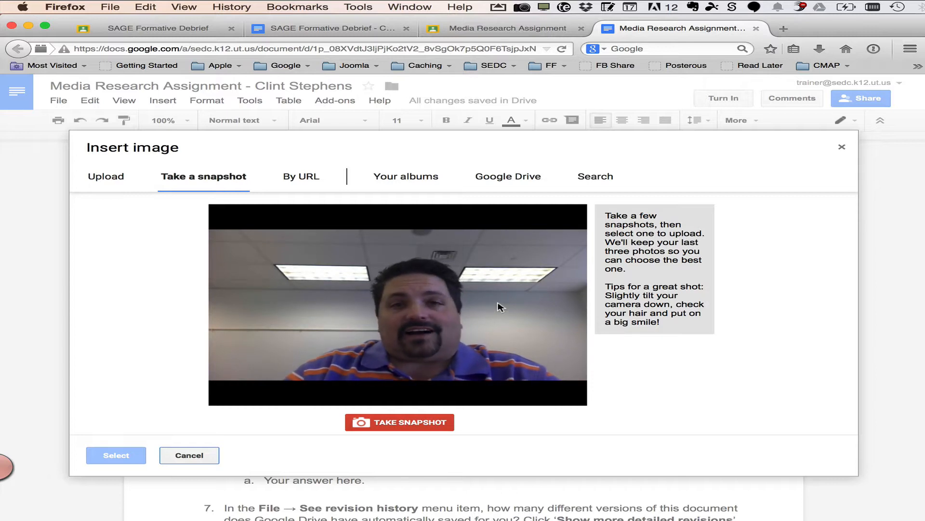
{"action": "left_click", "coordinate": [417, 423]}
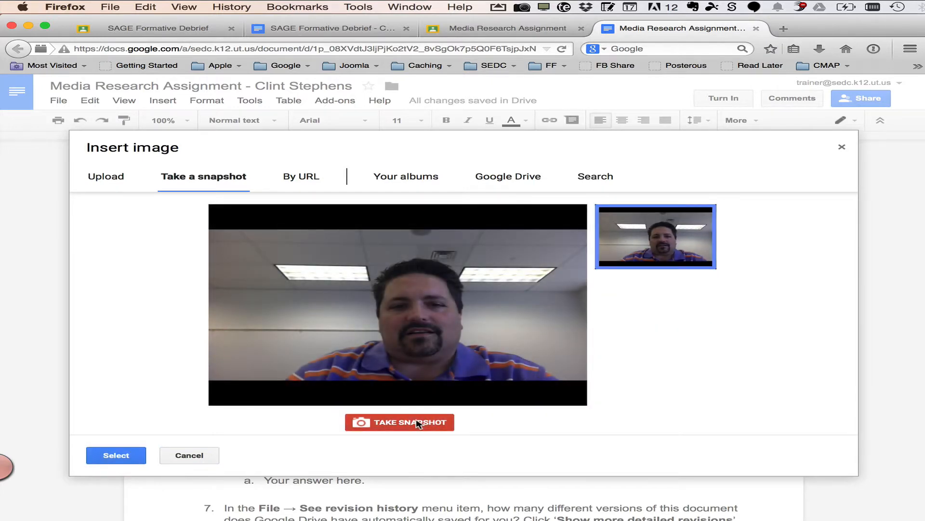
{"action": "left_click", "coordinate": [418, 423]}
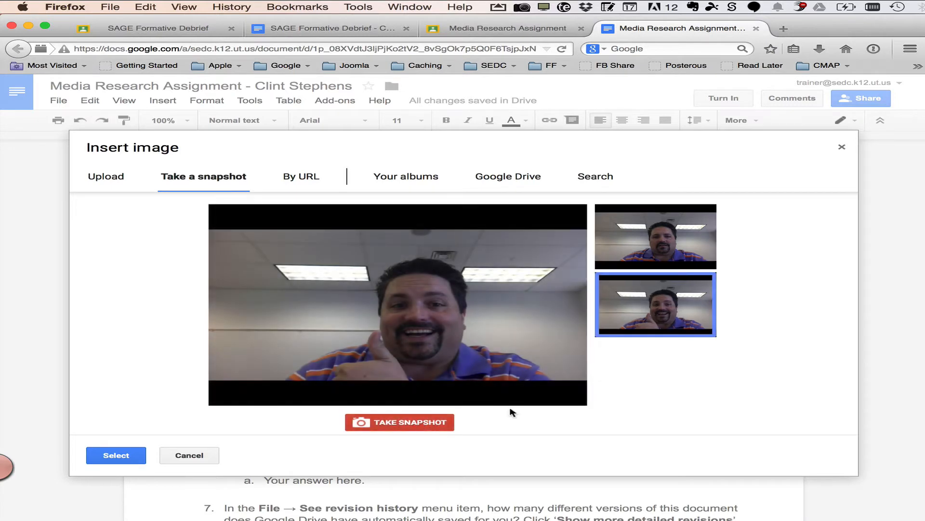
{"action": "left_click", "coordinate": [123, 455]}
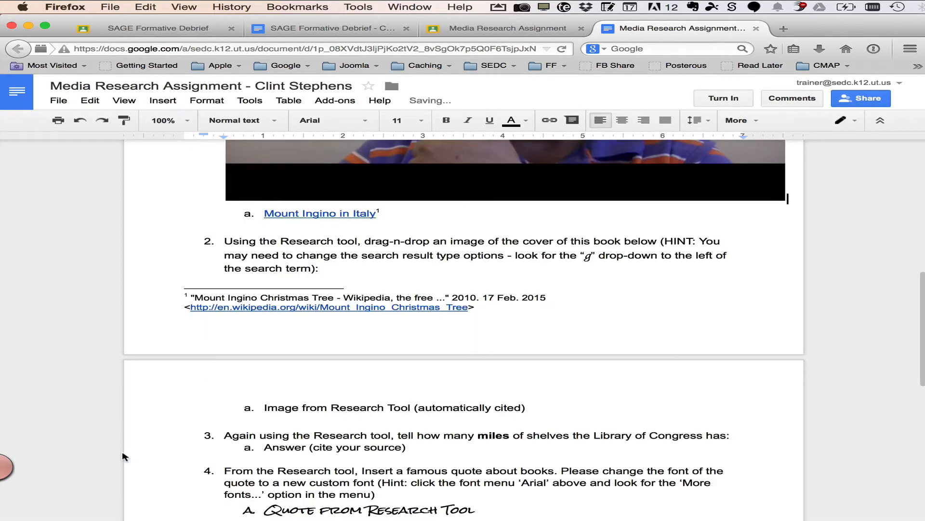
{"action": "scroll", "coordinate": [402, 322], "scroll_direction": "up", "scroll_amount": 5}
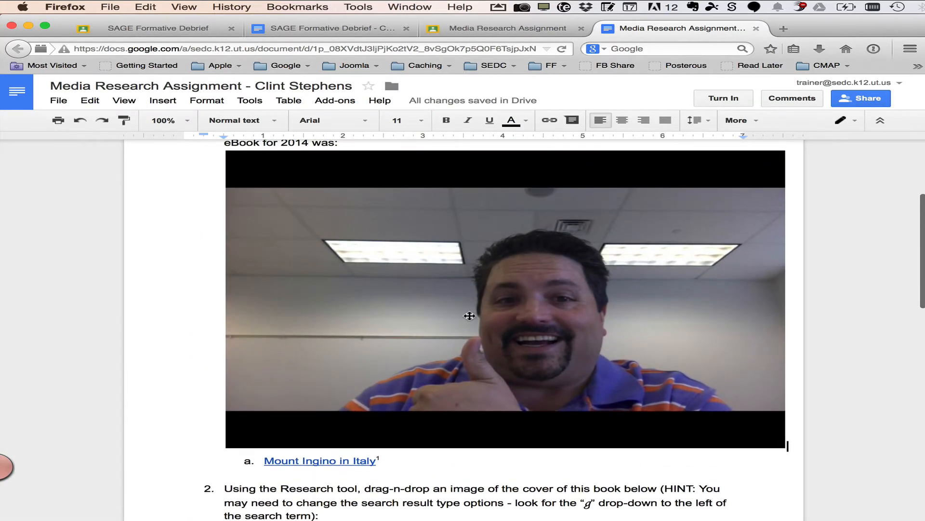
Delete the inserted webcam snapshot from the document
{"action": "left_click", "coordinate": [477, 318]}
{"action": "key", "text": "BackSpace"}
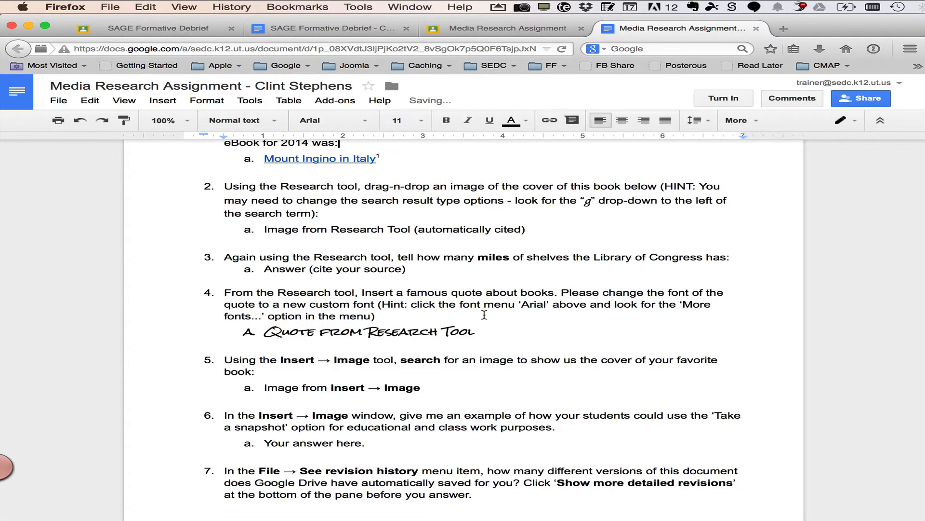
{"action": "scroll", "coordinate": [613, 261], "scroll_direction": "down", "scroll_amount": 2}
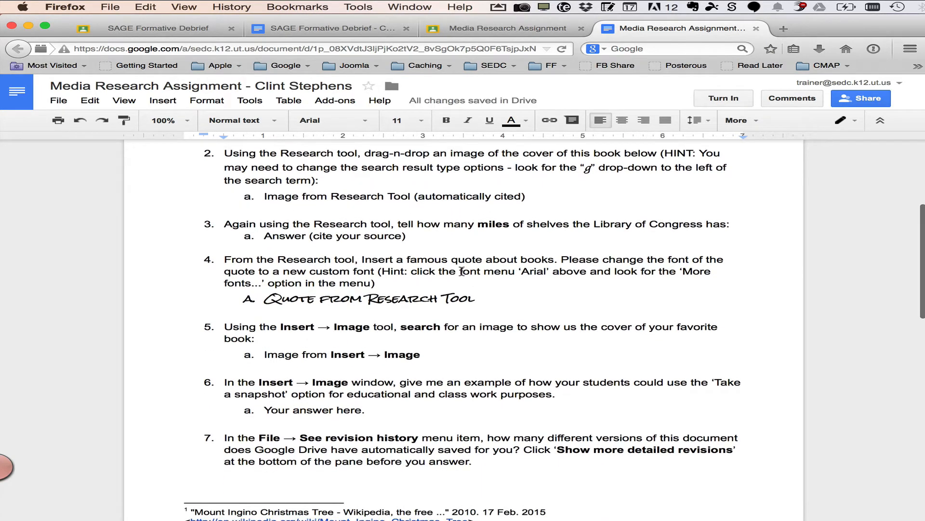
{"action": "scroll", "coordinate": [379, 413], "scroll_direction": "down", "scroll_amount": 2}
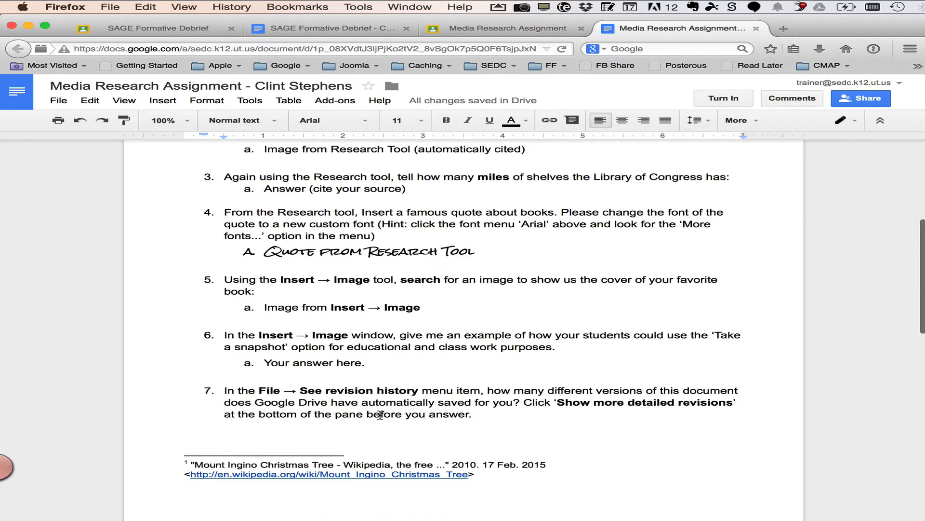
Open the document's revision history and show the more detailed list of revisions
{"action": "left_click", "coordinate": [61, 101]}
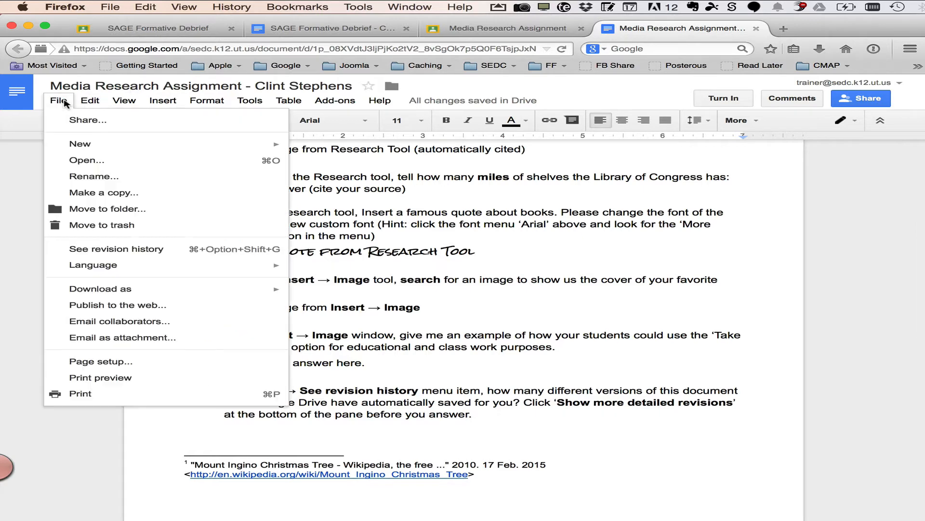
{"action": "left_click", "coordinate": [164, 251]}
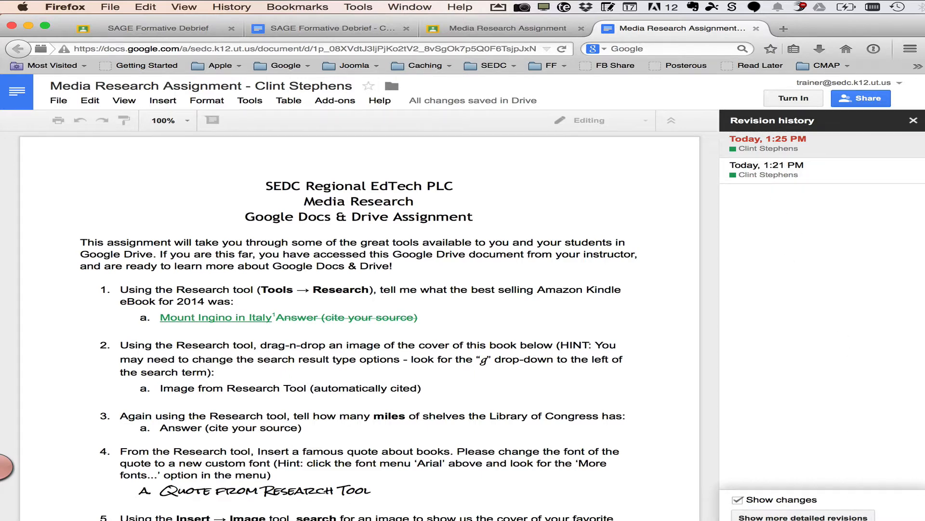
{"action": "left_click", "coordinate": [822, 515]}
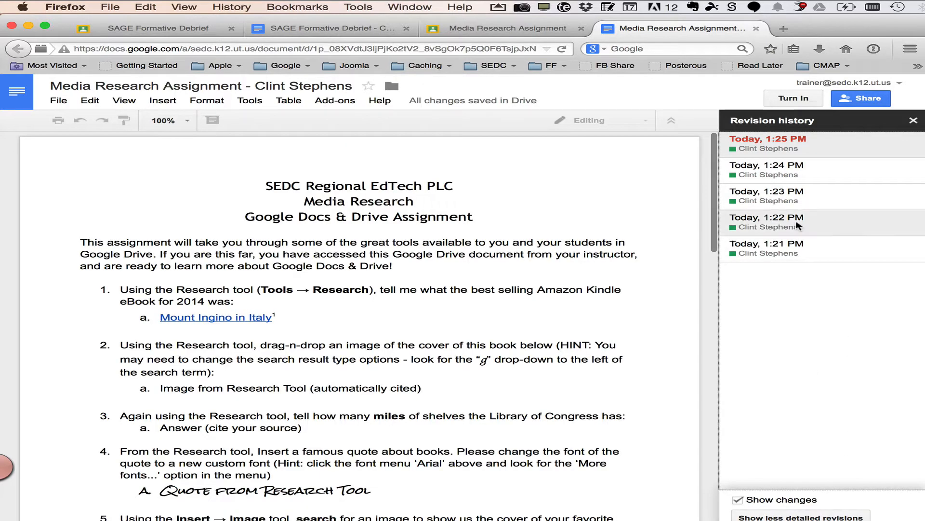
Preview each earlier revision of the document, return to the latest one, and close the revision history
{"action": "left_click", "coordinate": [787, 252]}
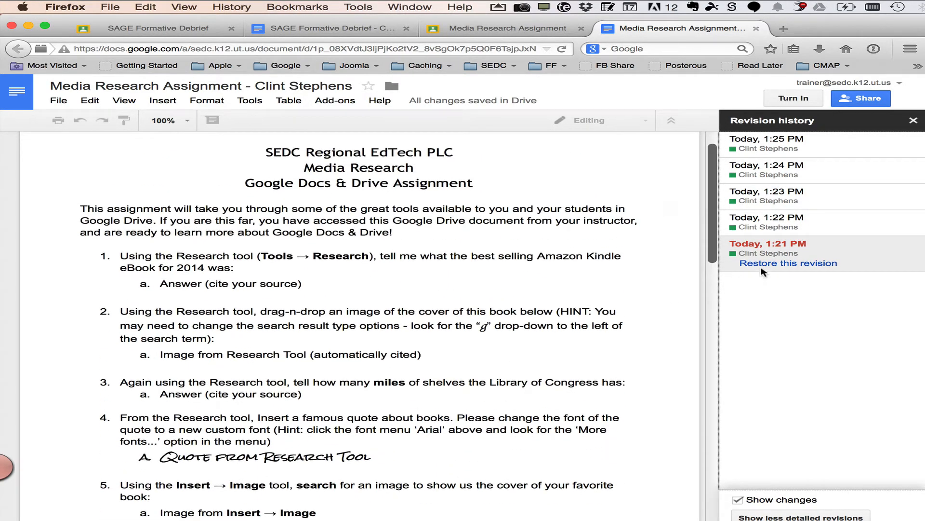
{"action": "left_click", "coordinate": [768, 219]}
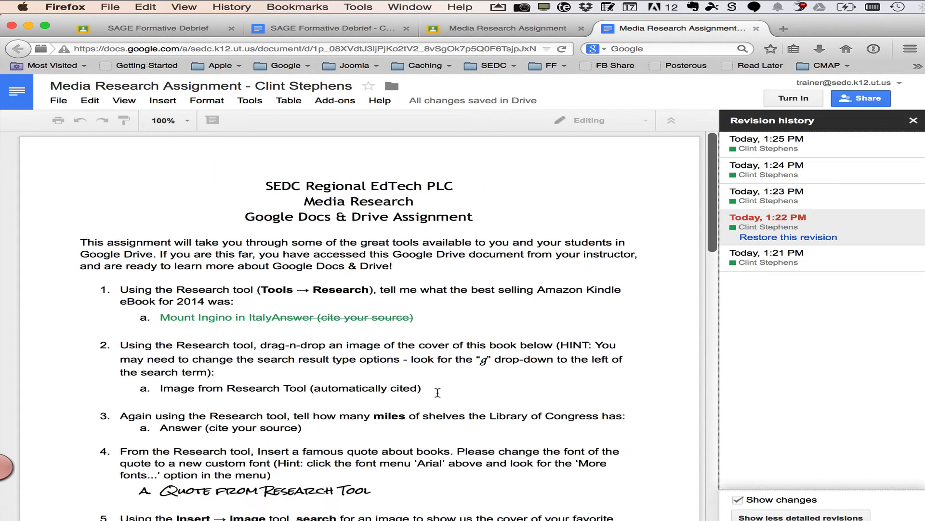
{"action": "left_click", "coordinate": [815, 196]}
{"action": "scroll", "coordinate": [548, 316], "scroll_direction": "down", "scroll_amount": 3}
{"action": "scroll", "coordinate": [548, 316], "scroll_direction": "down", "scroll_amount": 6}
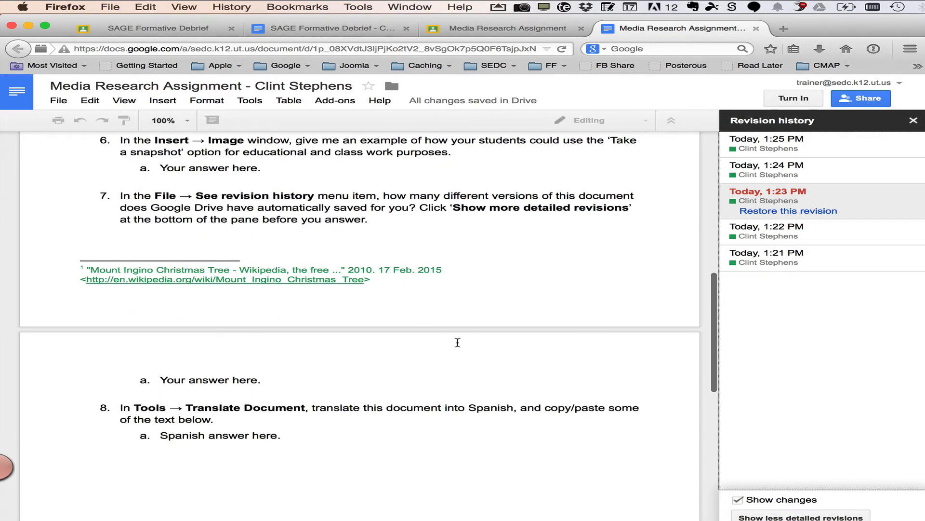
{"action": "scroll", "coordinate": [457, 342], "scroll_direction": "up", "scroll_amount": 15}
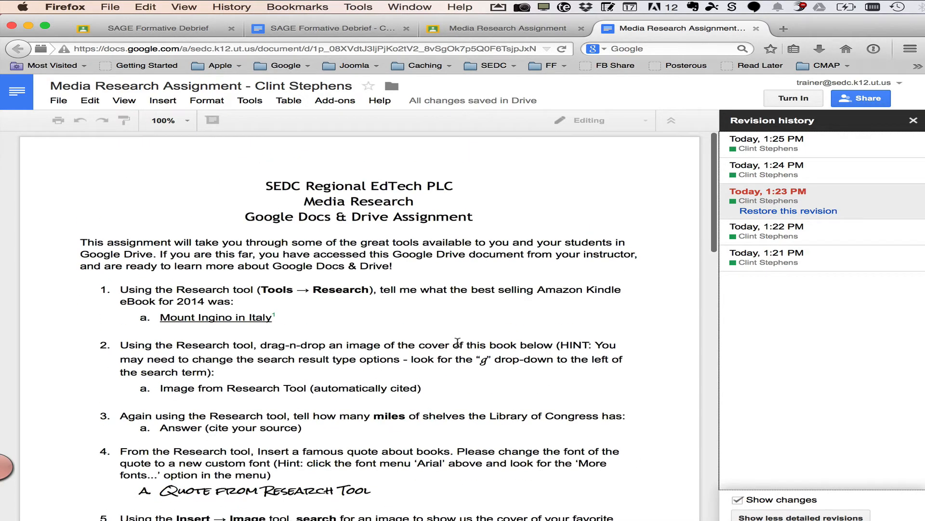
{"action": "left_click", "coordinate": [807, 150]}
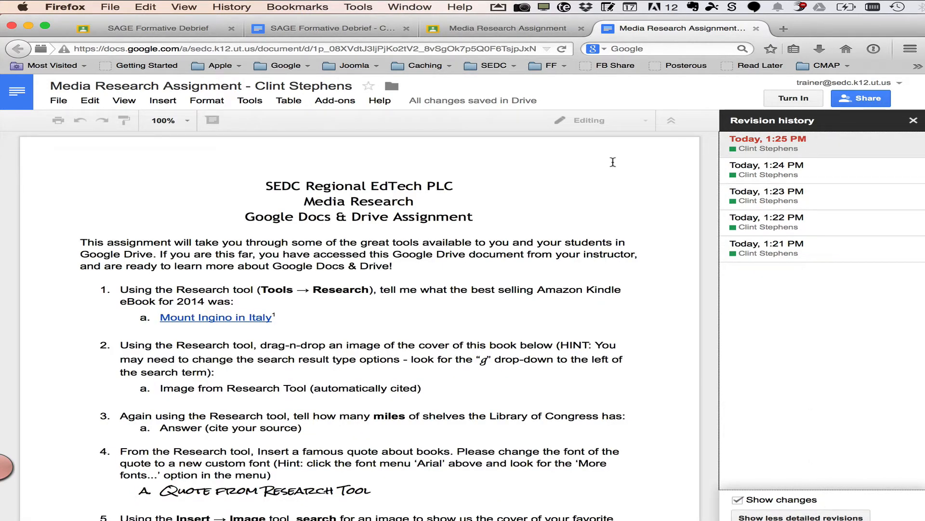
{"action": "left_click", "coordinate": [786, 178]}
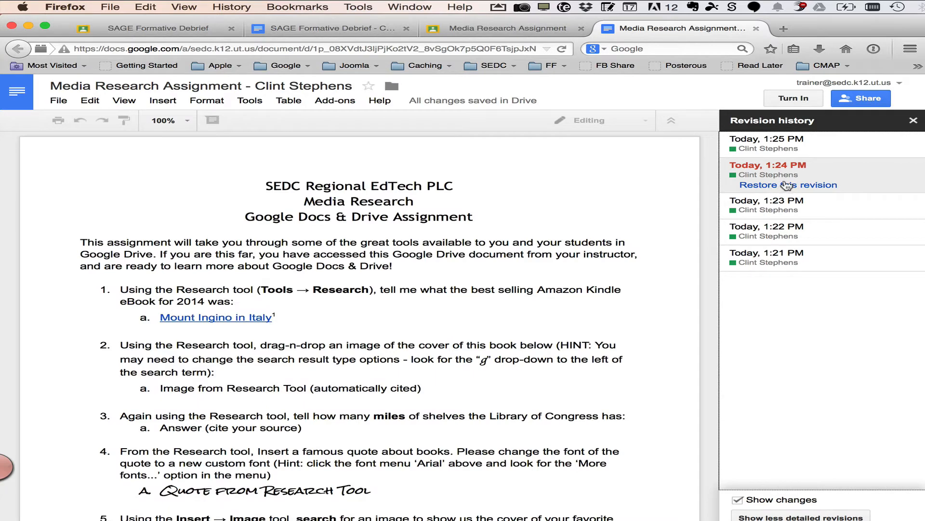
{"action": "left_click", "coordinate": [798, 142]}
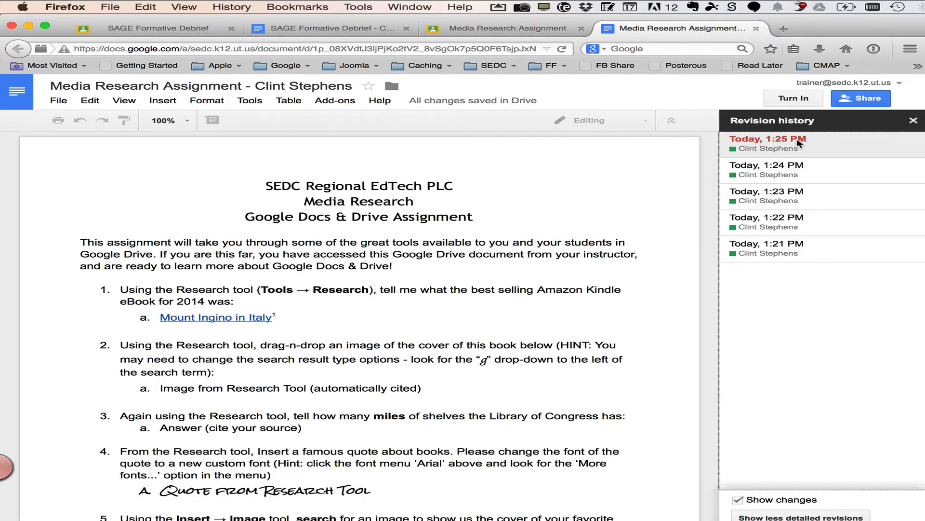
{"action": "left_click", "coordinate": [913, 121]}
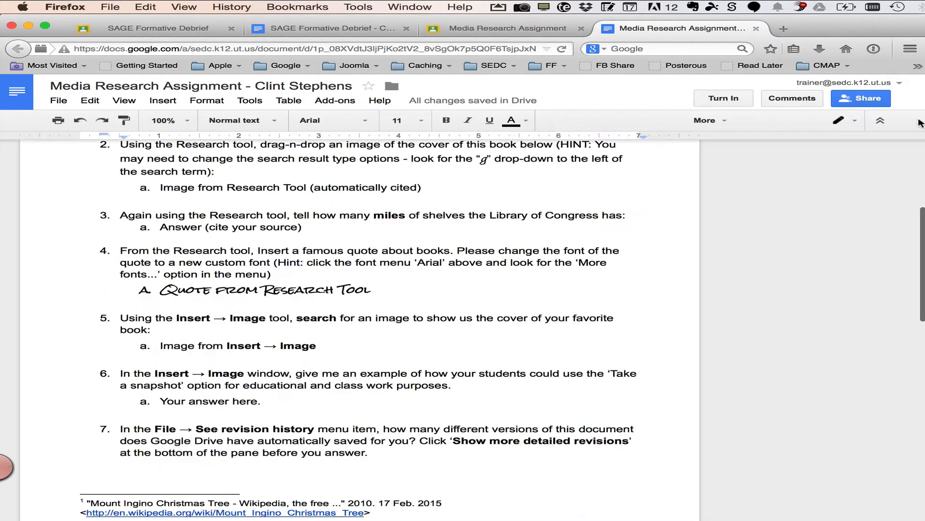
{"action": "left_click", "coordinate": [250, 100]}
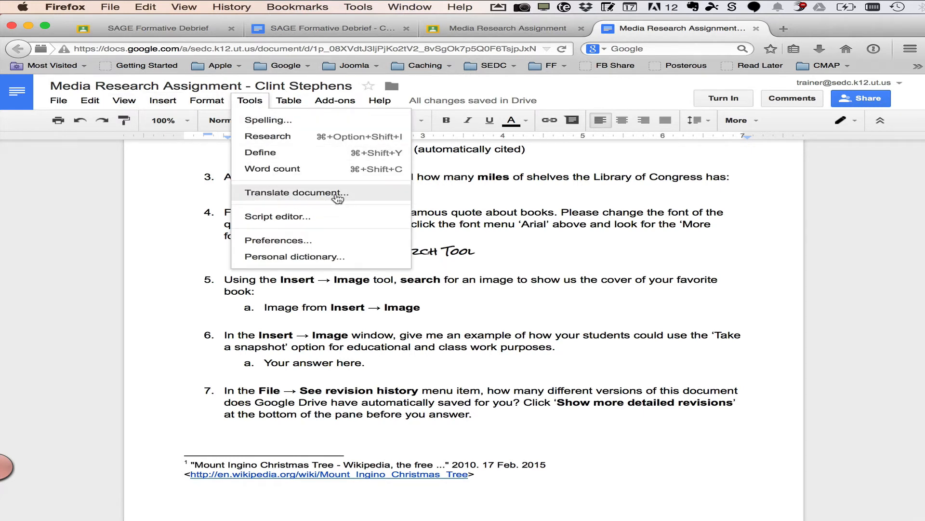
{"action": "left_click", "coordinate": [646, 266]}
{"action": "scroll", "coordinate": [624, 314], "scroll_direction": "up", "scroll_amount": 5}
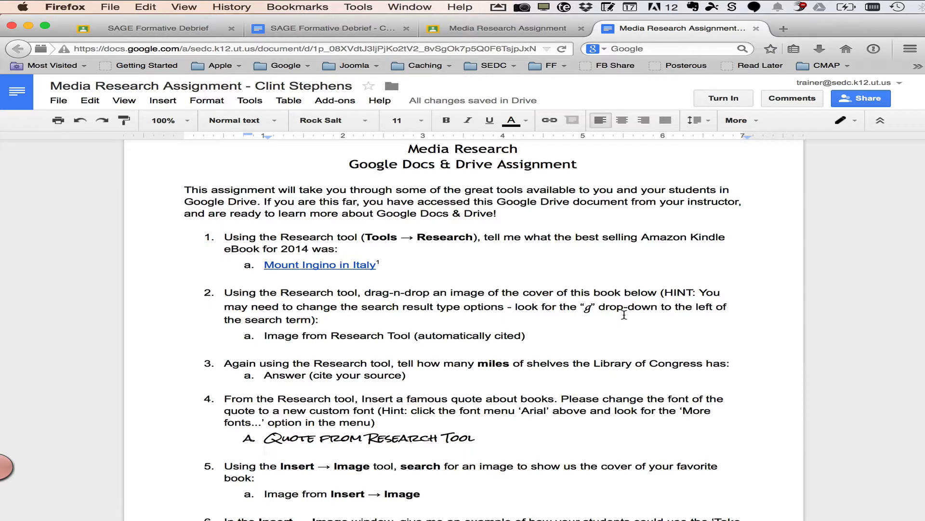
{"action": "scroll", "coordinate": [661, 329], "scroll_direction": "up", "scroll_amount": 3}
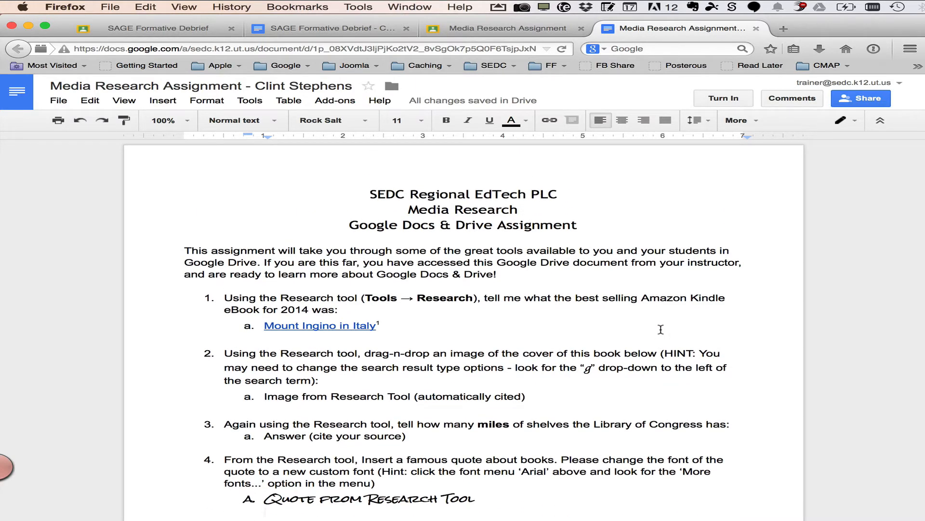
Turn in the Media Research Assignment document without adding a private note to the teacher
{"action": "left_click", "coordinate": [732, 99]}
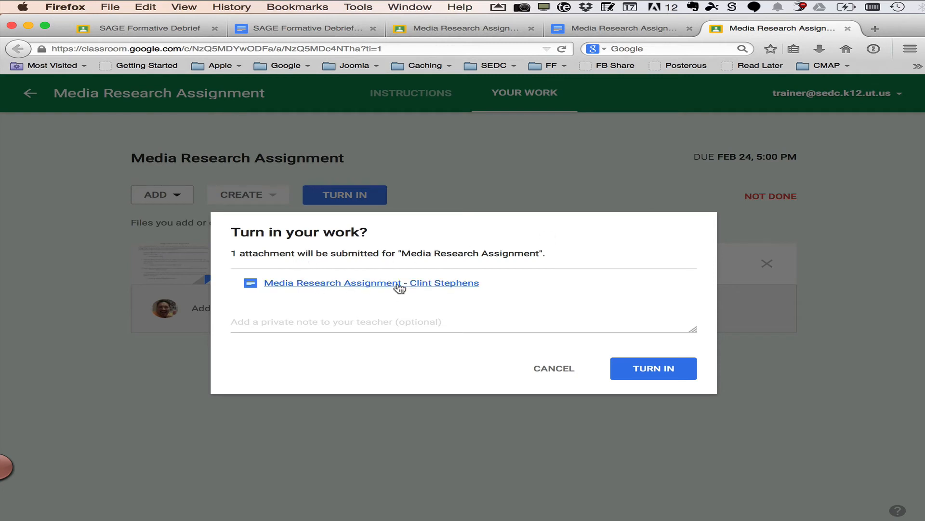
{"action": "left_click", "coordinate": [383, 323]}
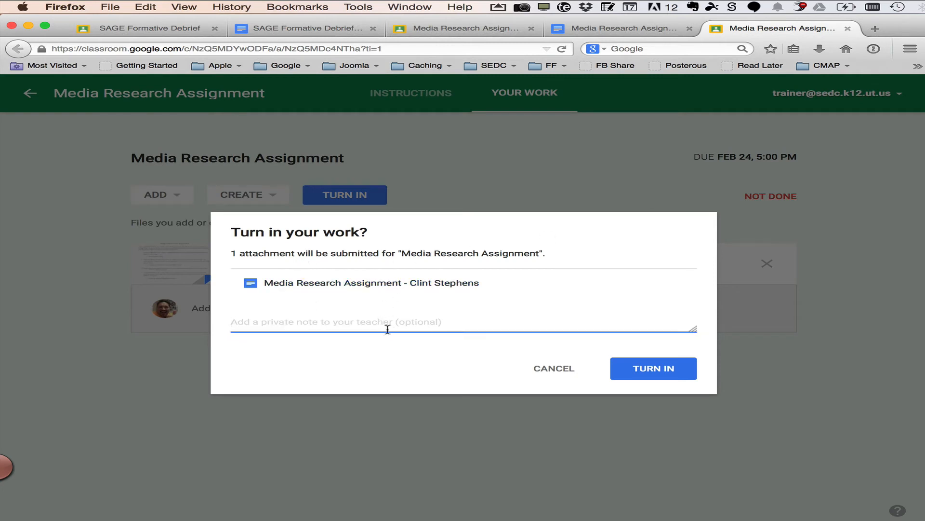
{"action": "left_click", "coordinate": [667, 370]}
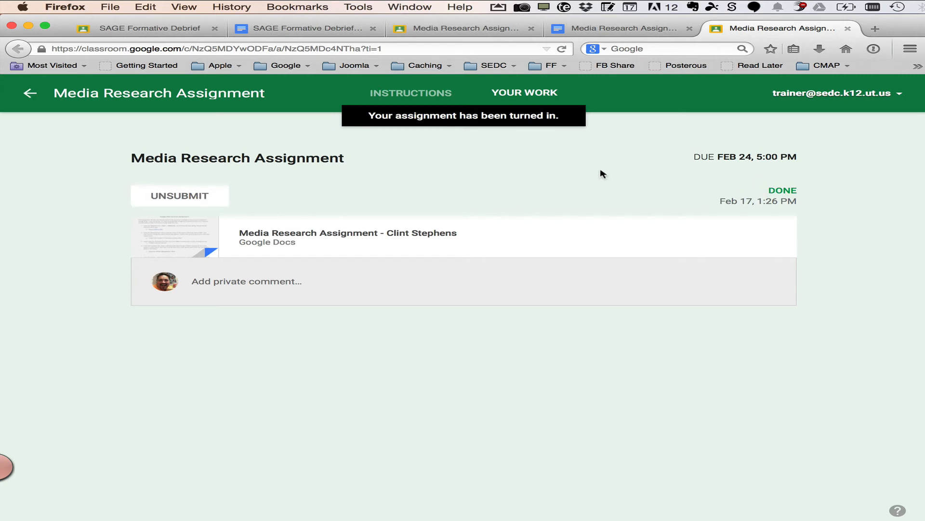
Switch to the teacher's class stream in Chrome and review the Media Research Assignment's done and not-done counts
{"action": "key", "text": "super+Tab"}
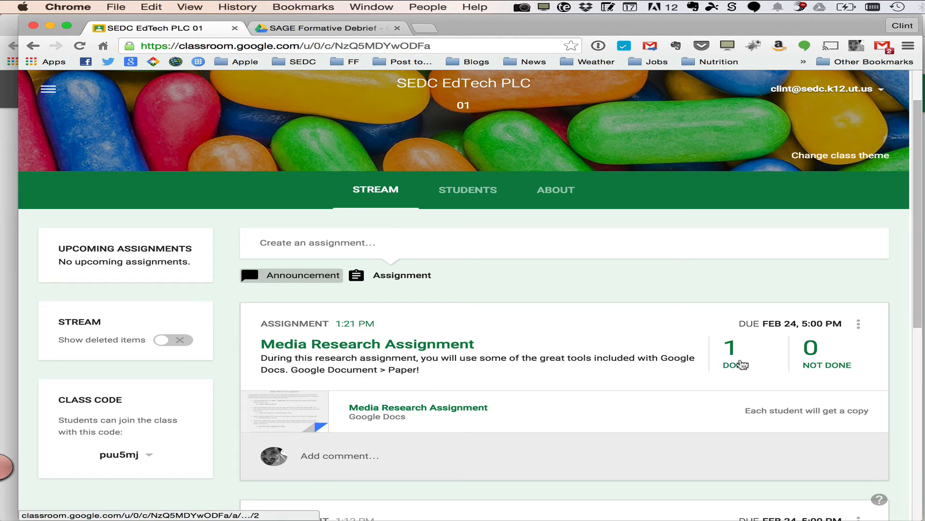
{"action": "scroll", "coordinate": [800, 376], "scroll_direction": "down", "scroll_amount": 5}
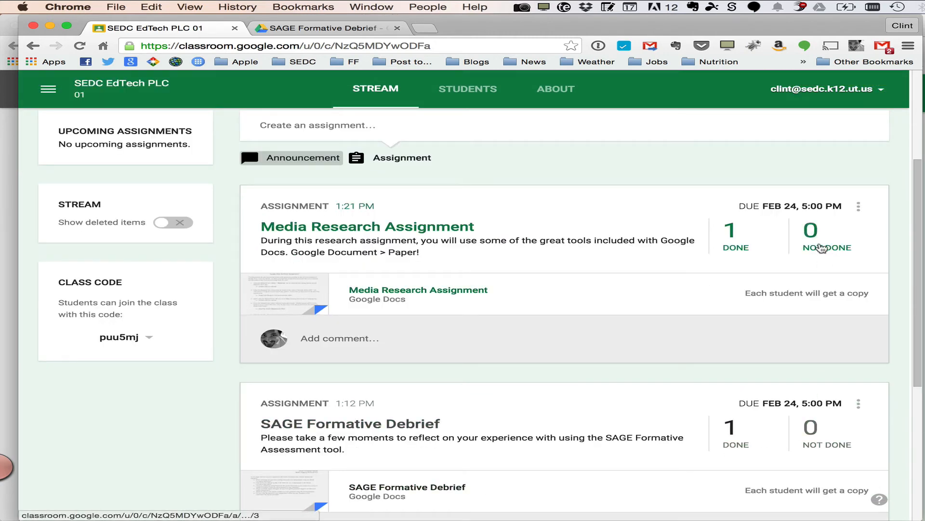
{"action": "scroll", "coordinate": [511, 289], "scroll_direction": "up", "scroll_amount": 3}
{"action": "scroll", "coordinate": [512, 289], "scroll_direction": "down", "scroll_amount": 1}
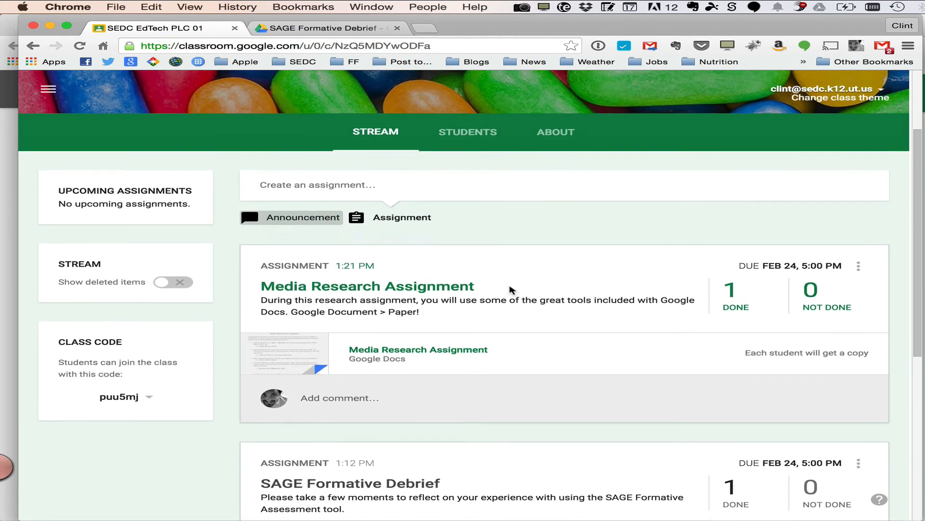
{"action": "scroll", "coordinate": [512, 290], "scroll_direction": "up", "scroll_amount": 1}
{"action": "scroll", "coordinate": [511, 289], "scroll_direction": "up", "scroll_amount": 3}
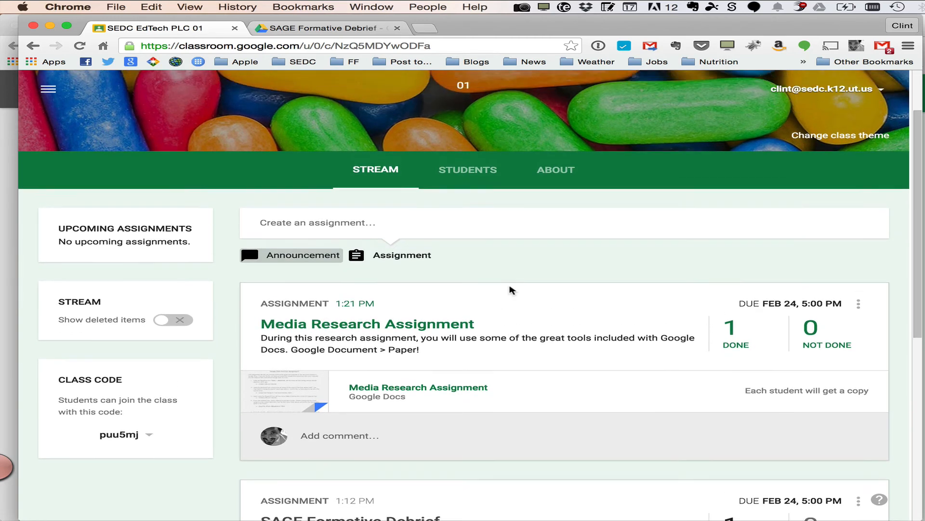
{"action": "scroll", "coordinate": [510, 286], "scroll_direction": "up", "scroll_amount": 1}
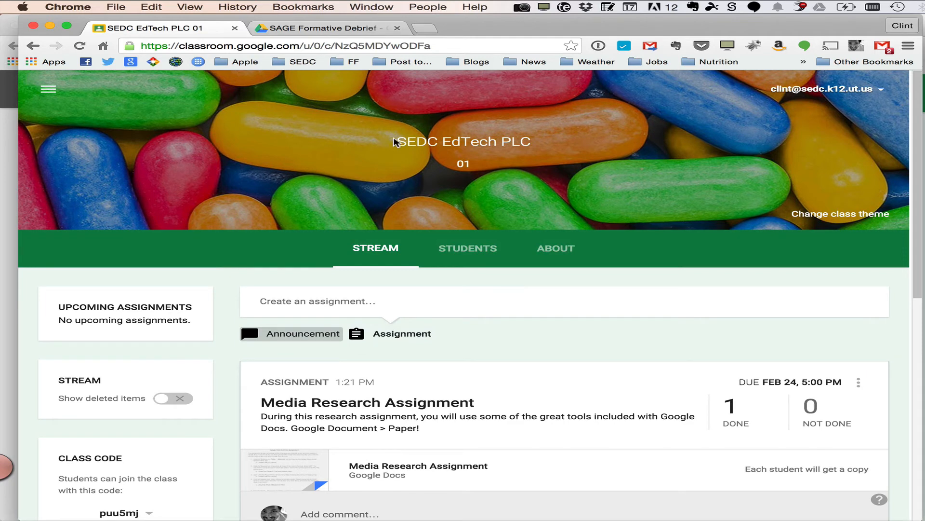
Open the Classroom Settings page from the navigation menu
{"action": "left_click", "coordinate": [48, 89]}
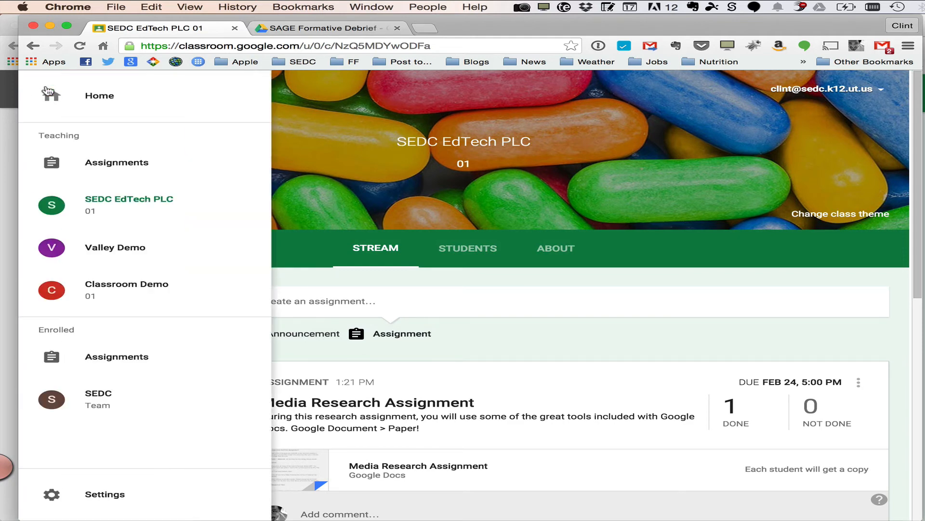
{"action": "left_click", "coordinate": [393, 104]}
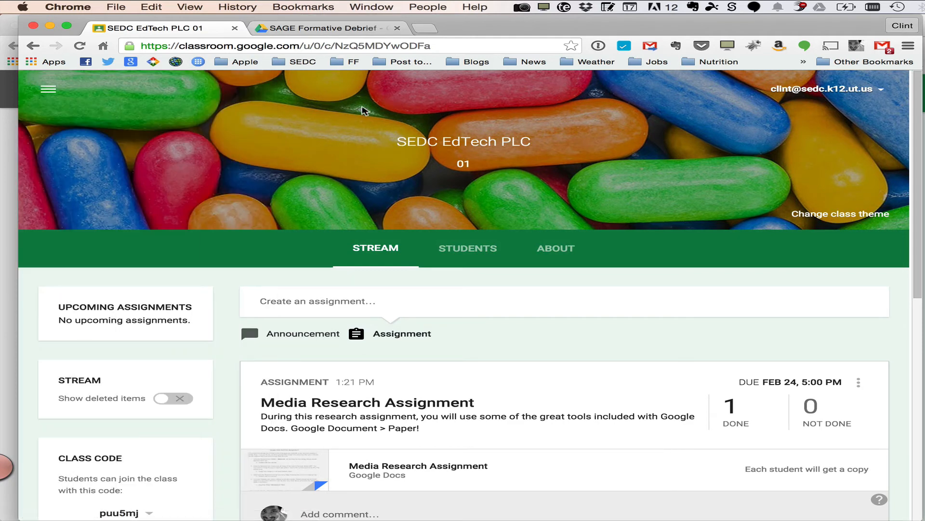
{"action": "left_click", "coordinate": [48, 90]}
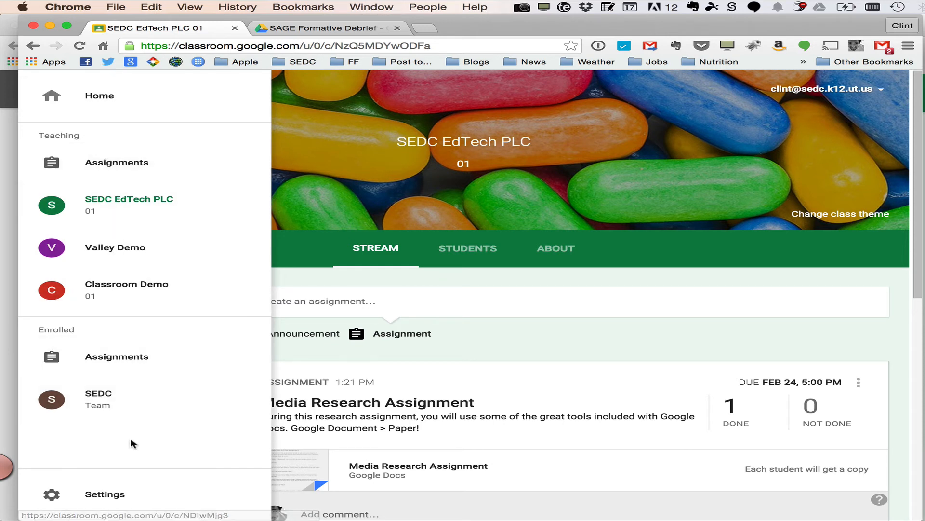
{"action": "left_click", "coordinate": [122, 497]}
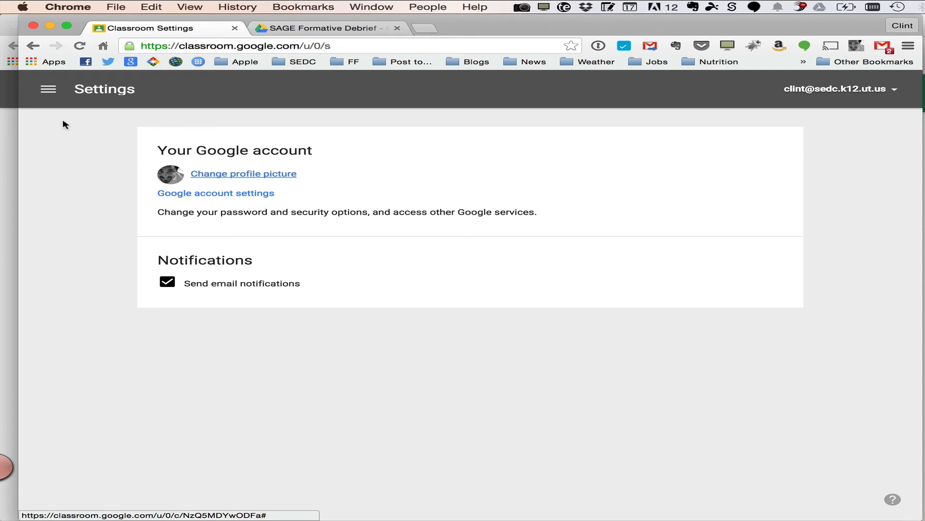
Return to the Classroom home page and view the options for joining or creating a class
{"action": "left_click", "coordinate": [48, 90]}
{"action": "left_click", "coordinate": [87, 99]}
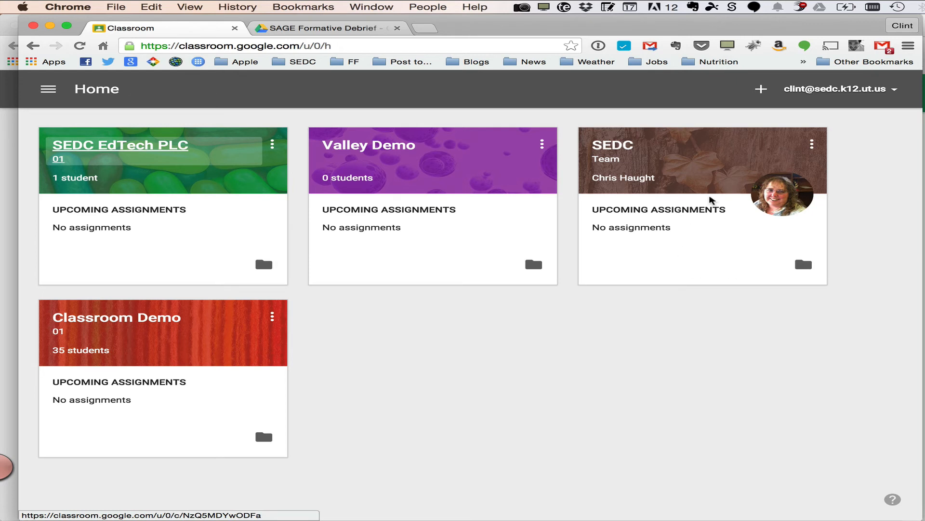
{"action": "left_click", "coordinate": [761, 89]}
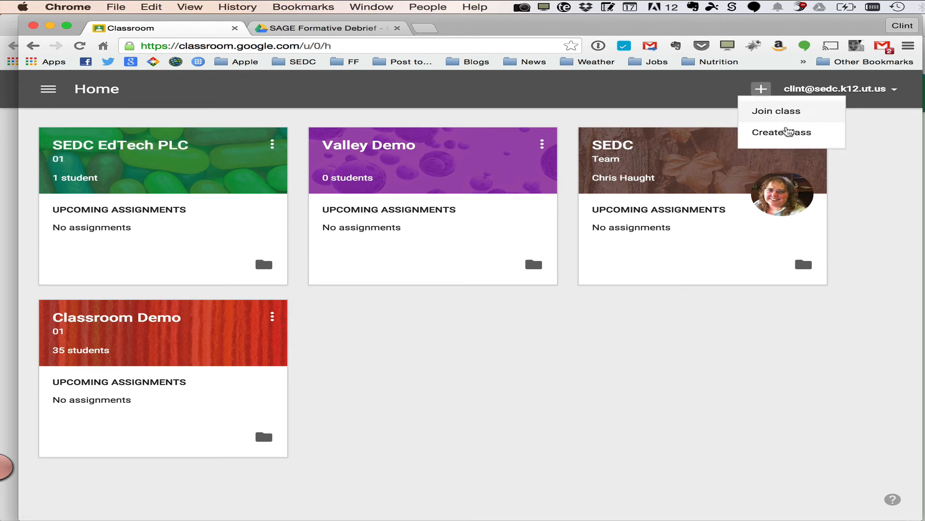
{"action": "left_click", "coordinate": [700, 95]}
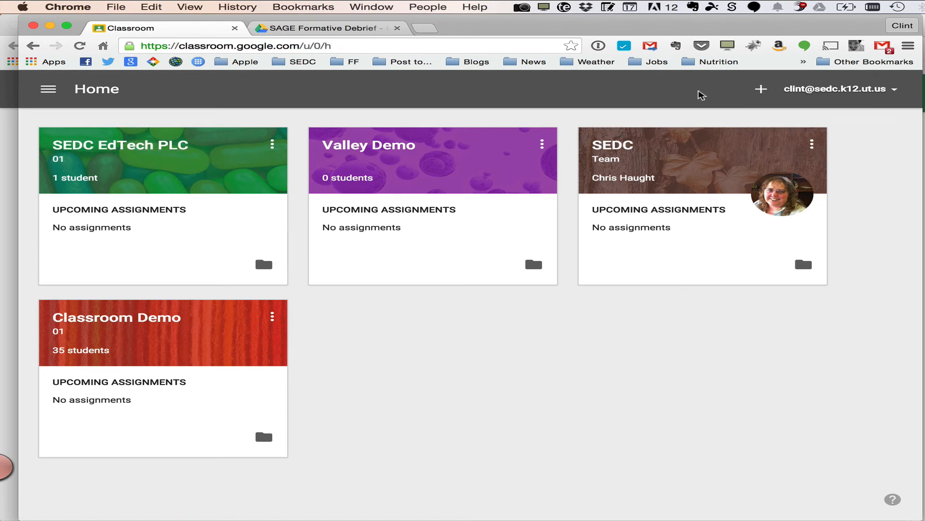